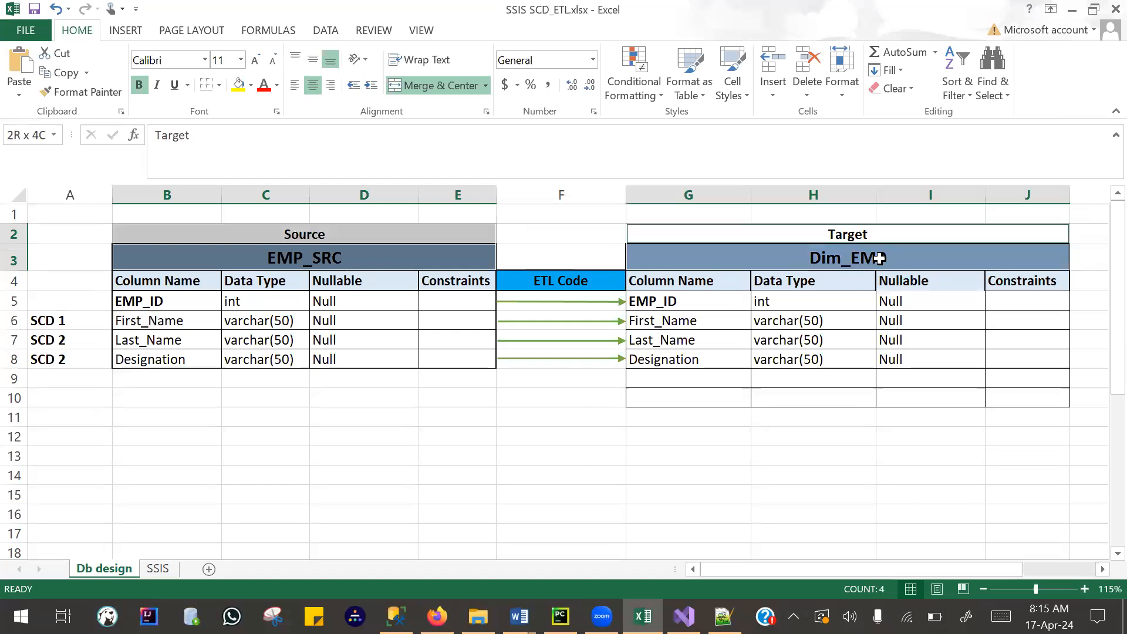
- Review the EMP_SRC to Dim_EMP column mapping and the SCD type assigned to each source column
drag(133, 298, 137, 371)
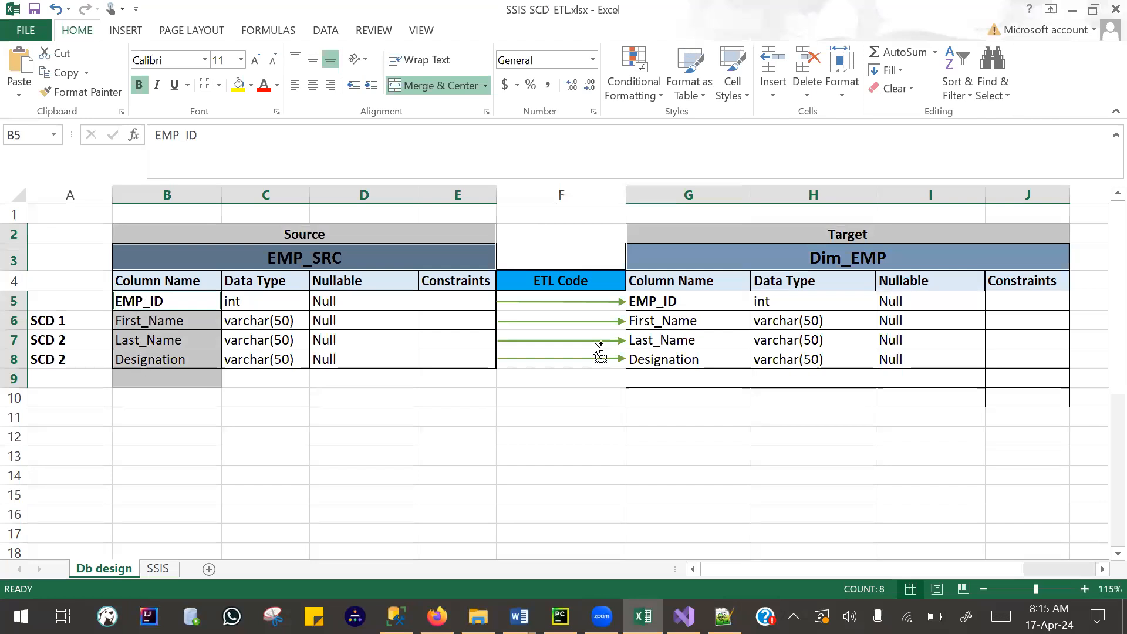
drag(646, 302, 663, 355)
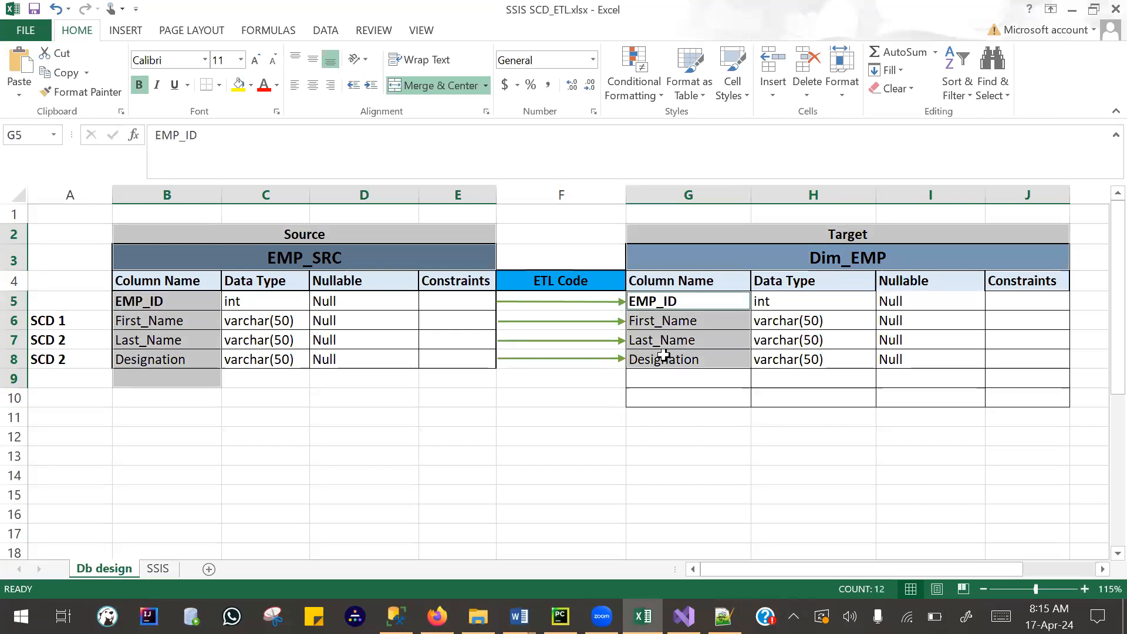
ctrl+click(58, 321)
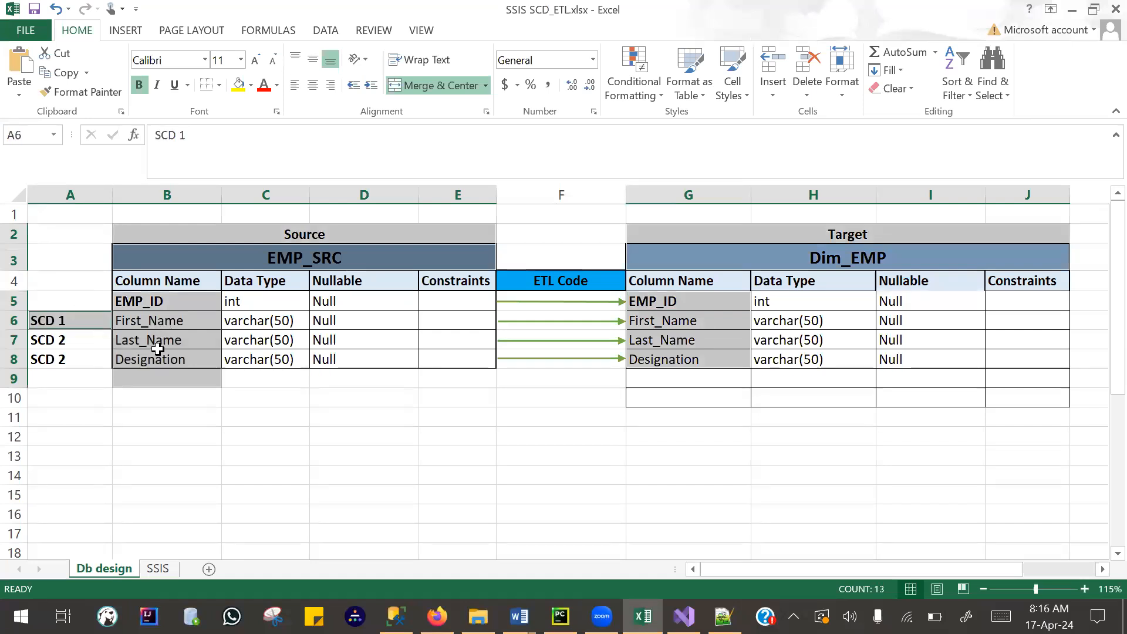
click(156, 344)
shift+click(117, 359)
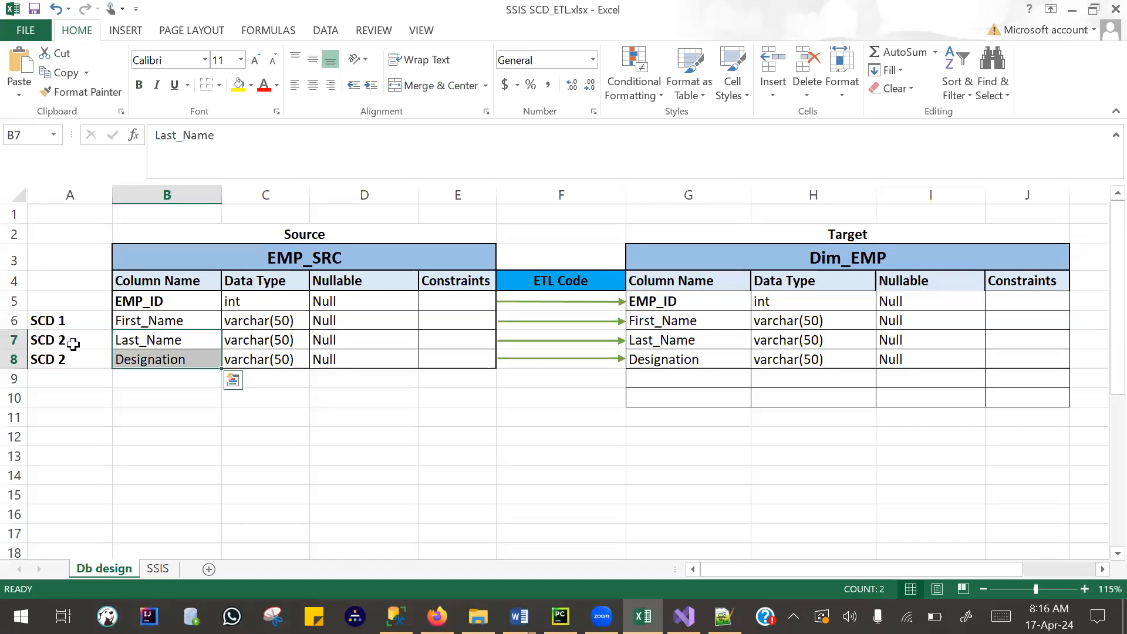
ctrl+click(70, 339)
shift+click(63, 363)
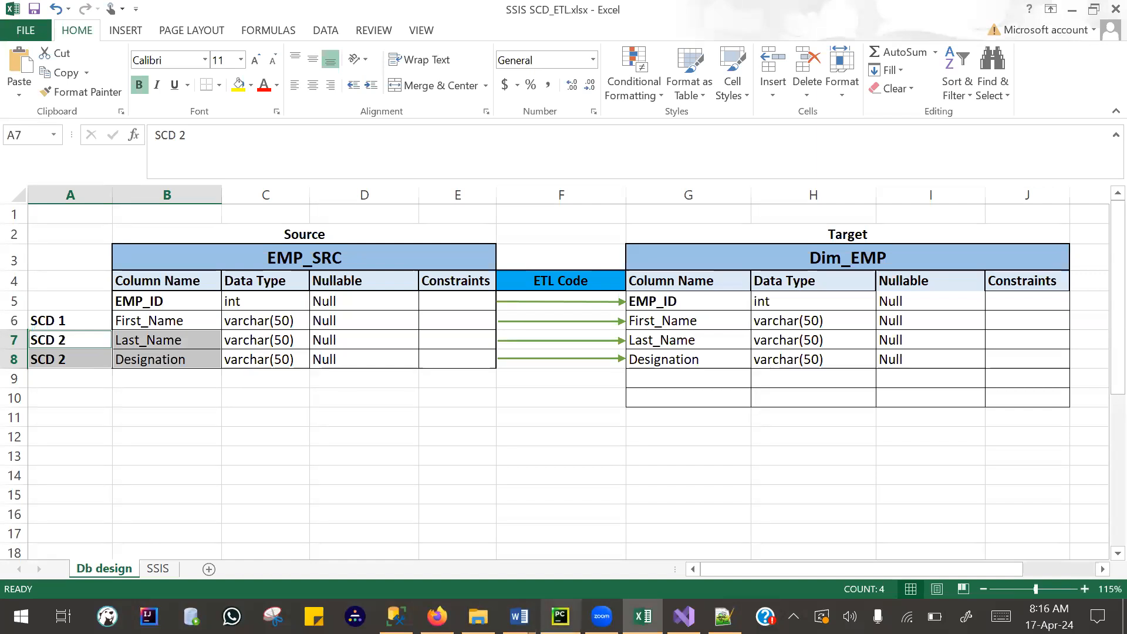
- In the SSIS_SCD folder in File Explorer, rename the Data script file as "SSMS--SSIS_SCD_ Database script.sql"
click(478, 616)
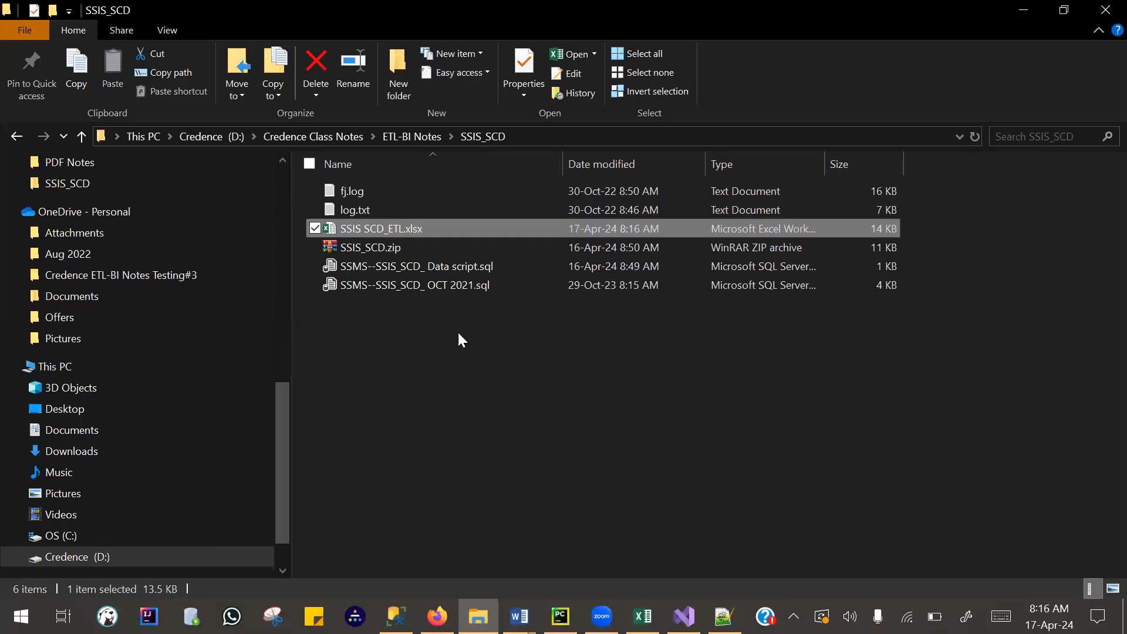
click(426, 267)
right_click(425, 267)
click(249, 560)
click(450, 267)
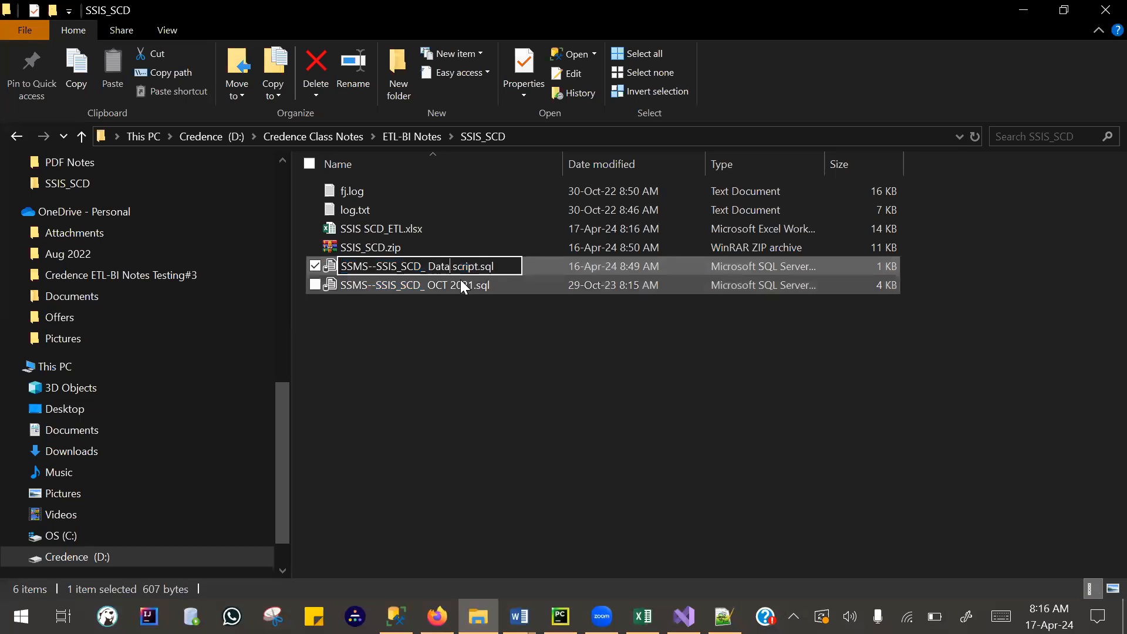
text(base)
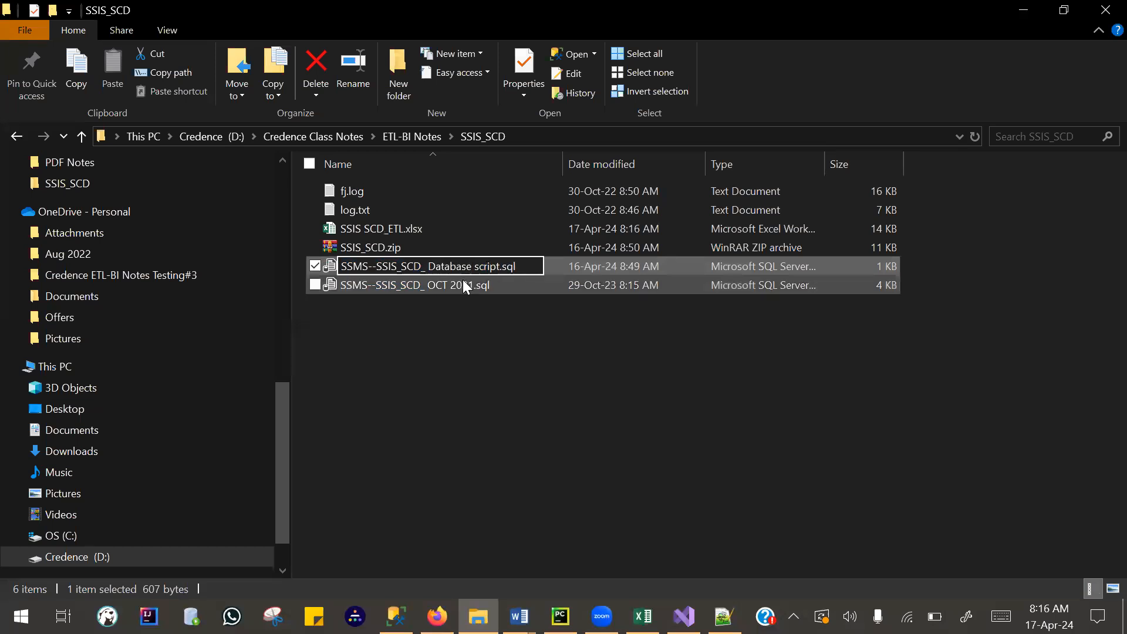
click(411, 381)
- Open the renamed database script in SQL Server Management Studio
drag(390, 268, 448, 431)
drag(433, 500, 413, 613)
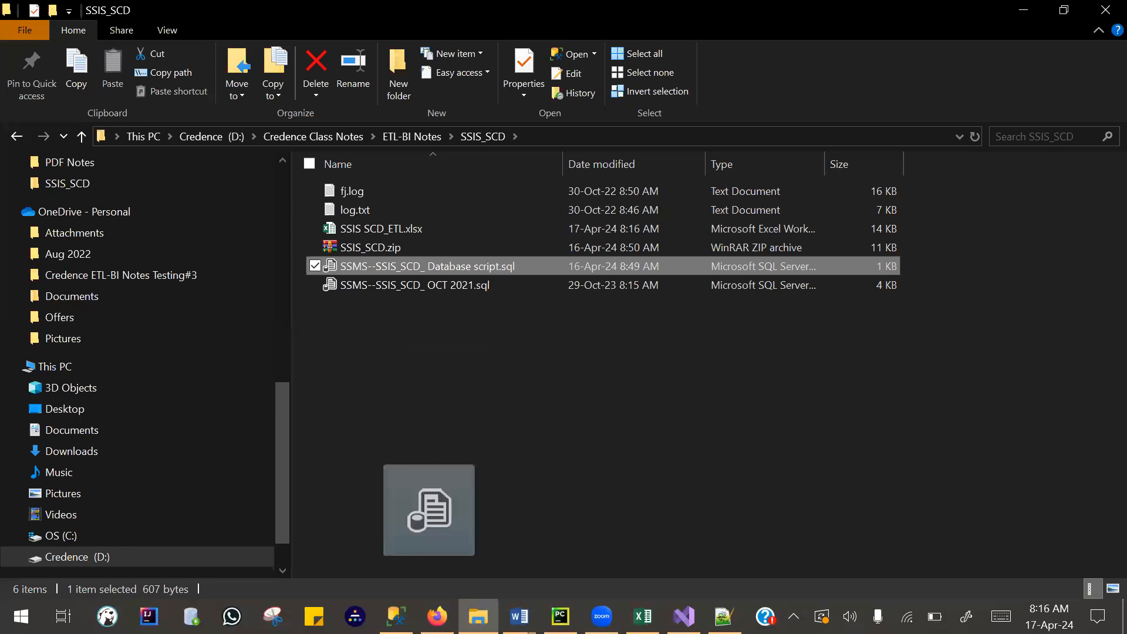
drag(428, 509, 397, 616)
drag(364, 325, 361, 275)
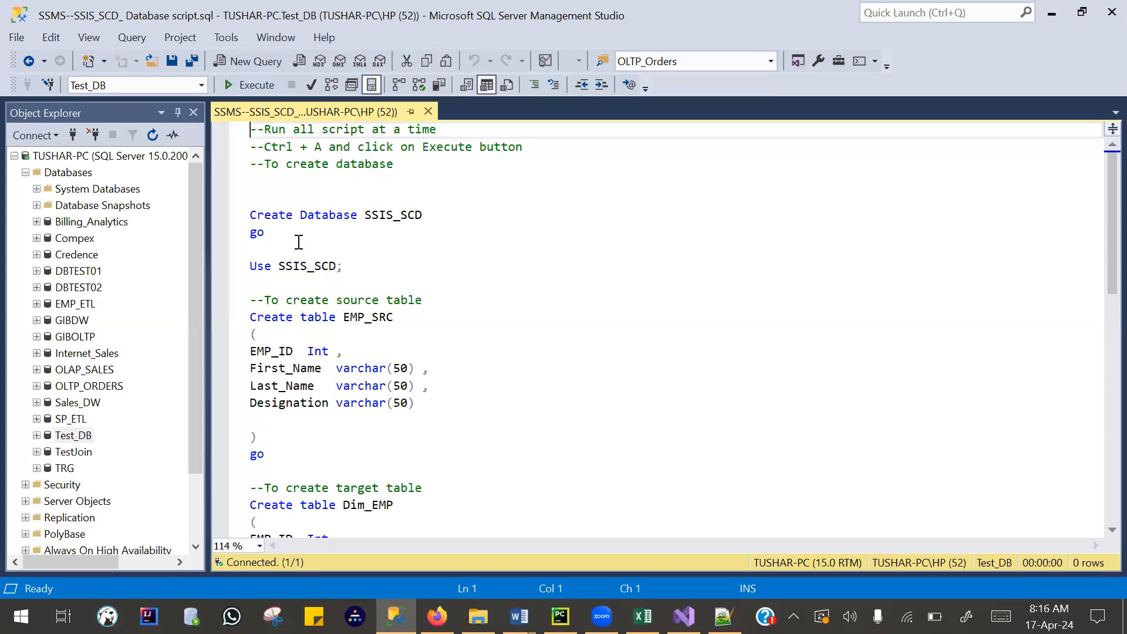
- Run only the script's Create Database SSIS_SCD statement and refresh the server's list of databases
scroll(304, 262, down, 10)
scroll(314, 281, up, 10)
scroll(314, 281, down, 7)
scroll(320, 322, up, 6)
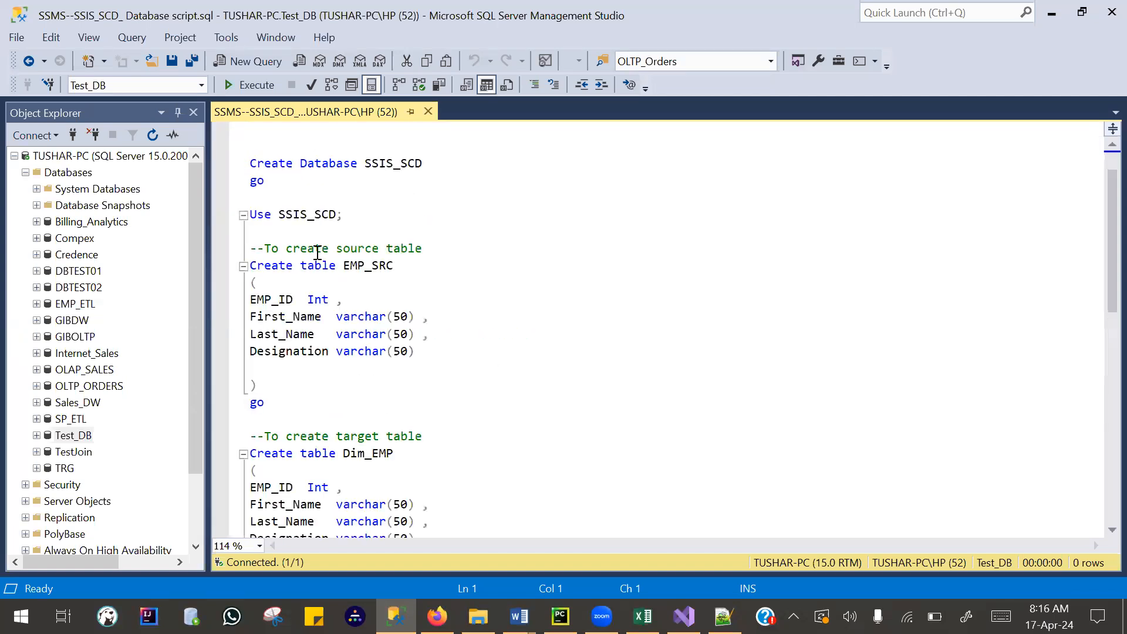
scroll(277, 247, up, 1)
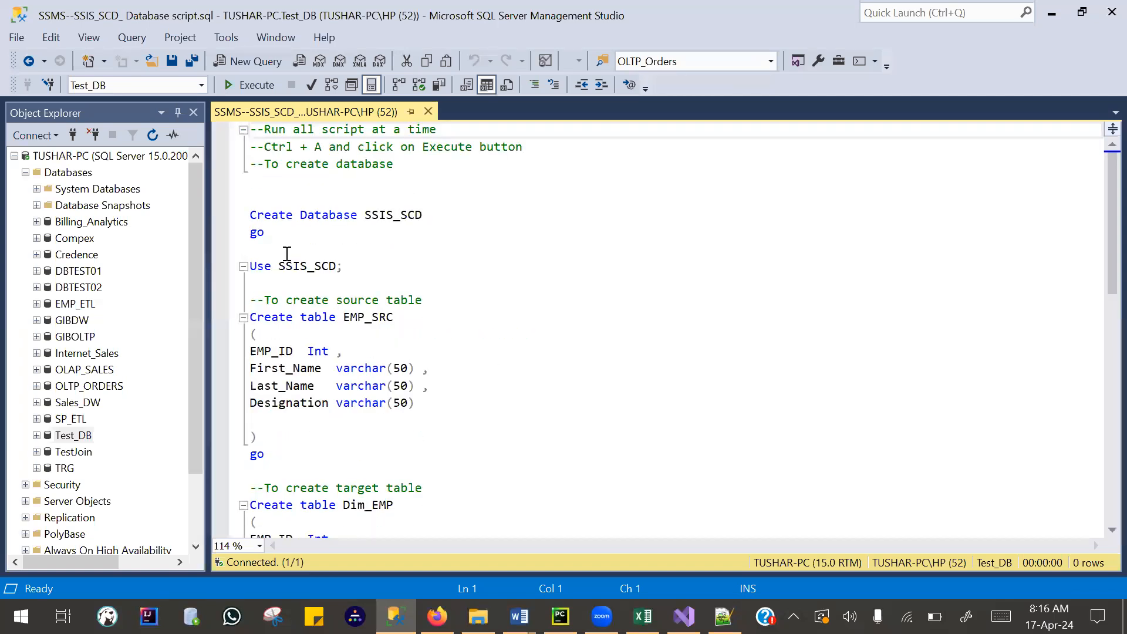
drag(287, 242, 226, 216)
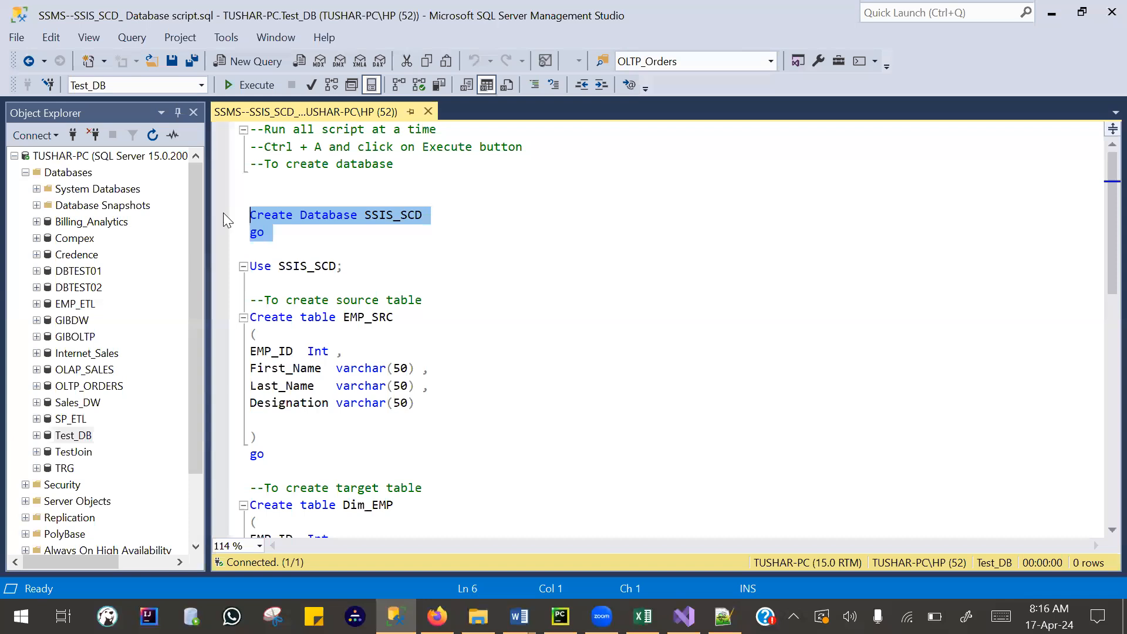
click(253, 87)
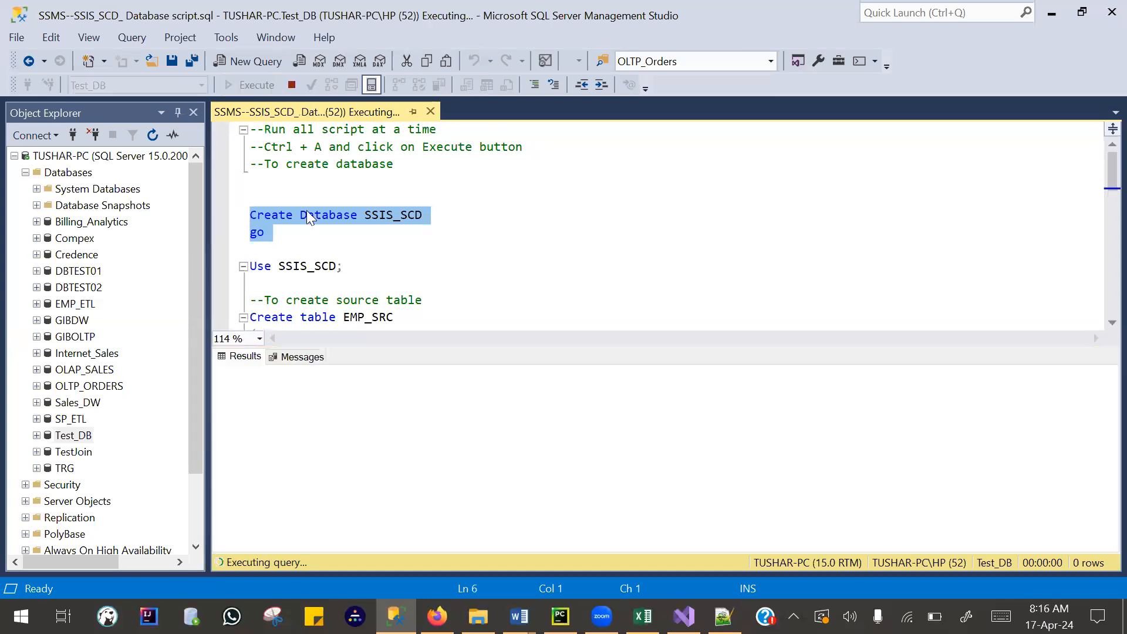
right_click(84, 173)
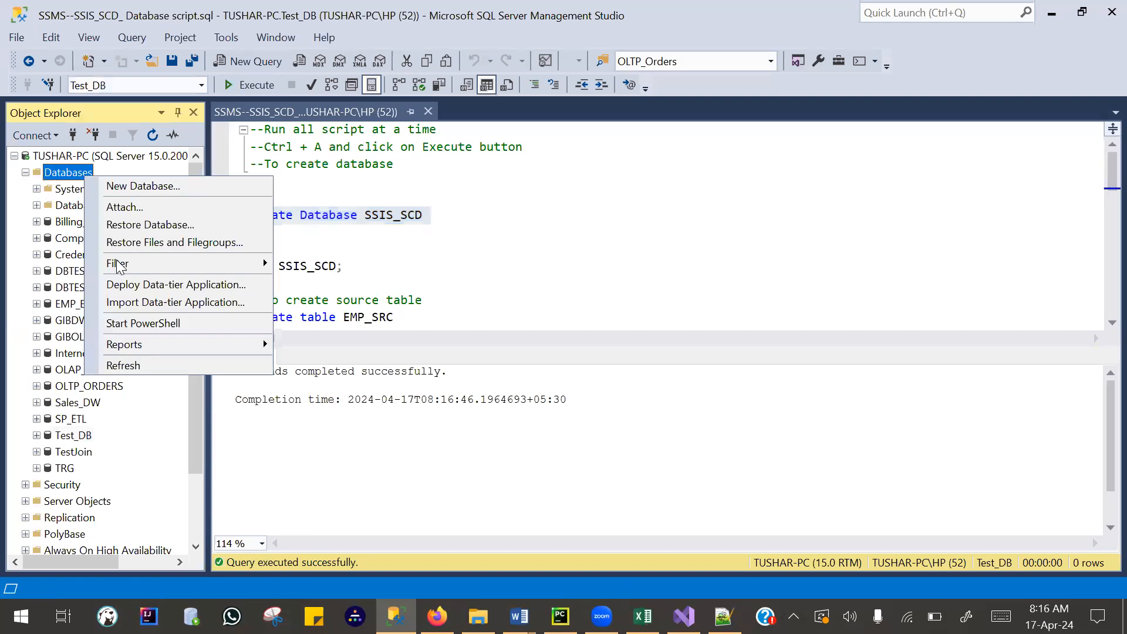
click(151, 365)
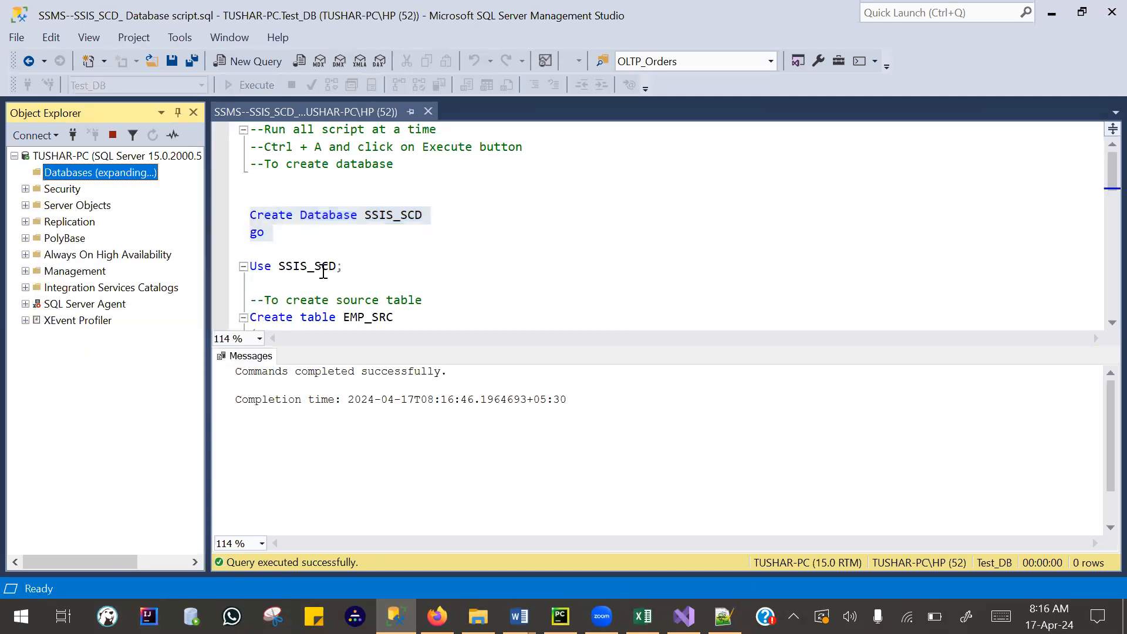
- Expand the SSIS_SCD database and its Tables folder to inspect what they contain
click(374, 273)
shift+click(232, 266)
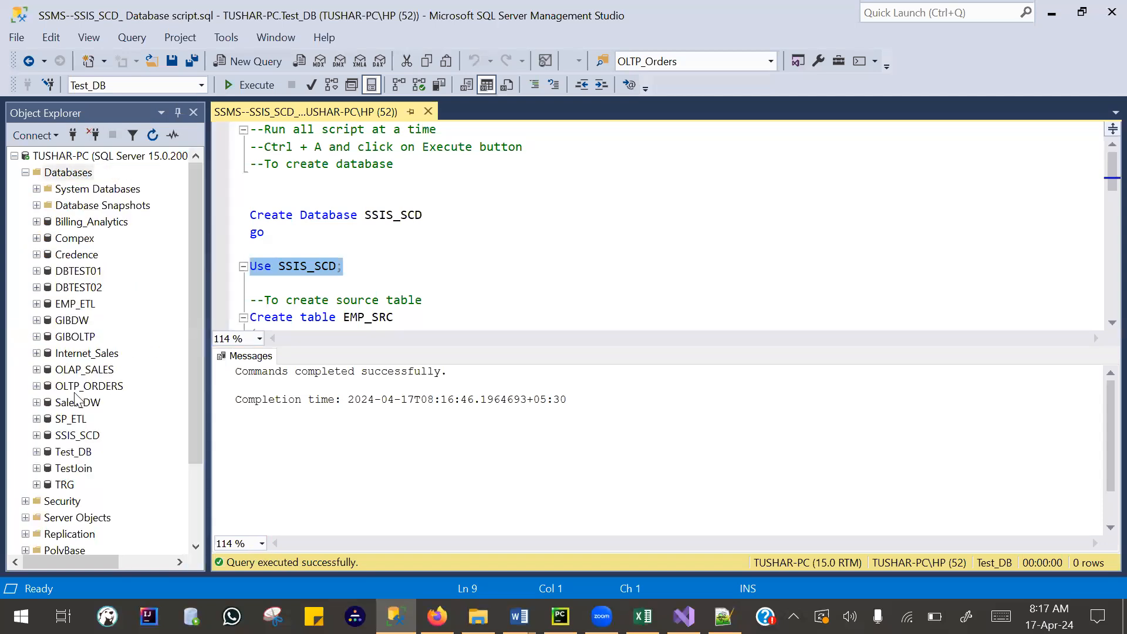
click(78, 434)
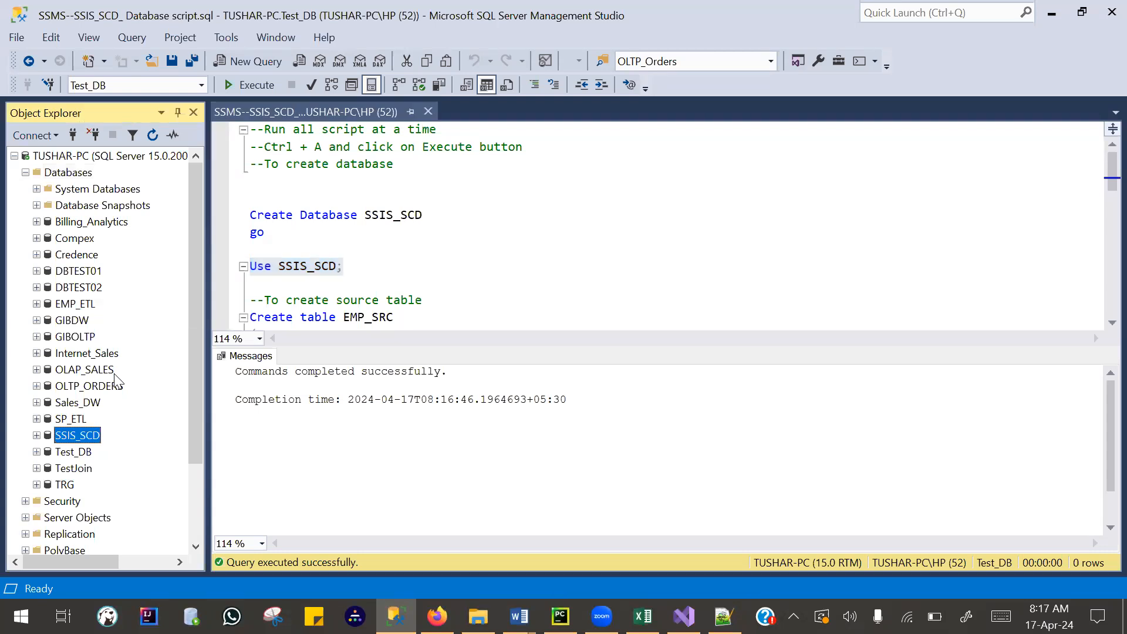
double_click(66, 440)
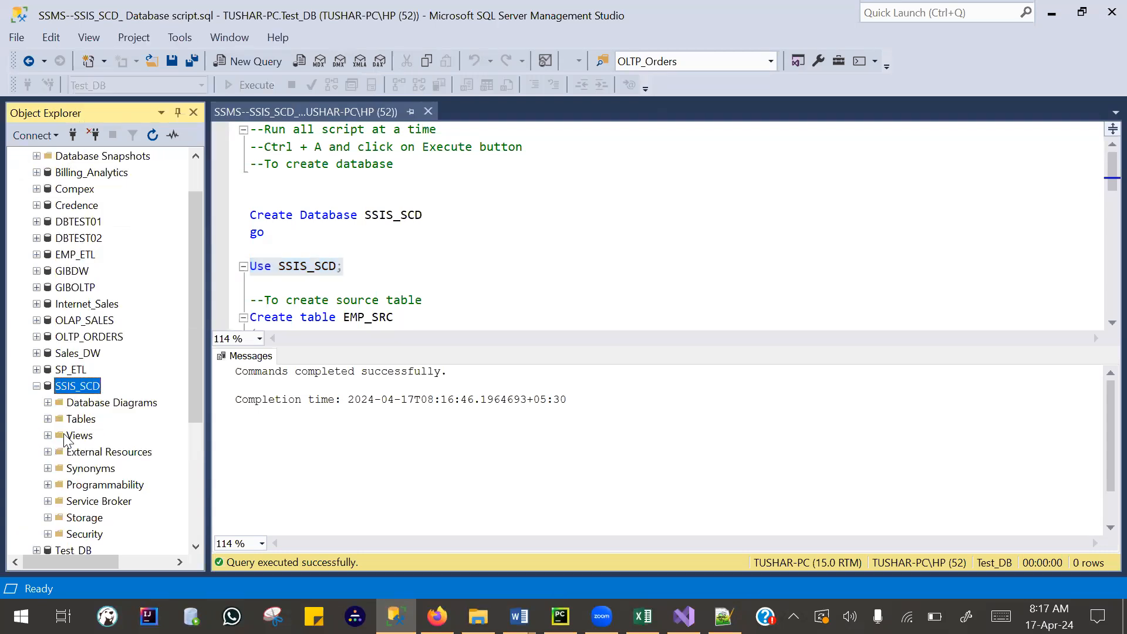
click(49, 419)
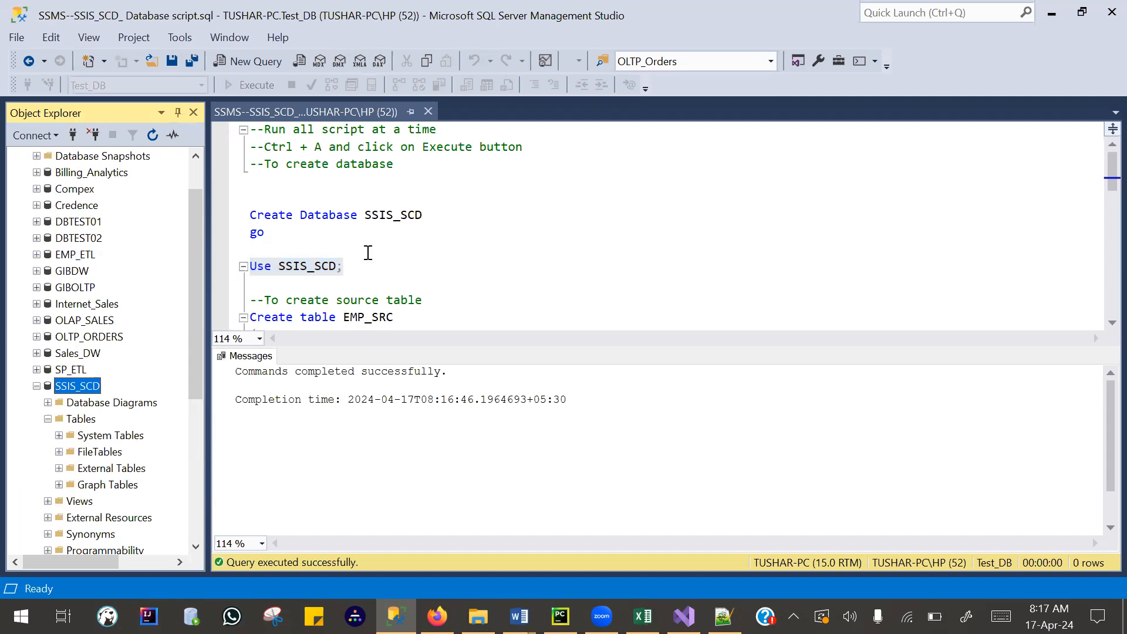
- Run the "Use SSIS_SCD;" statement to make SSIS_SCD the query's active database
click(365, 274)
click(235, 270)
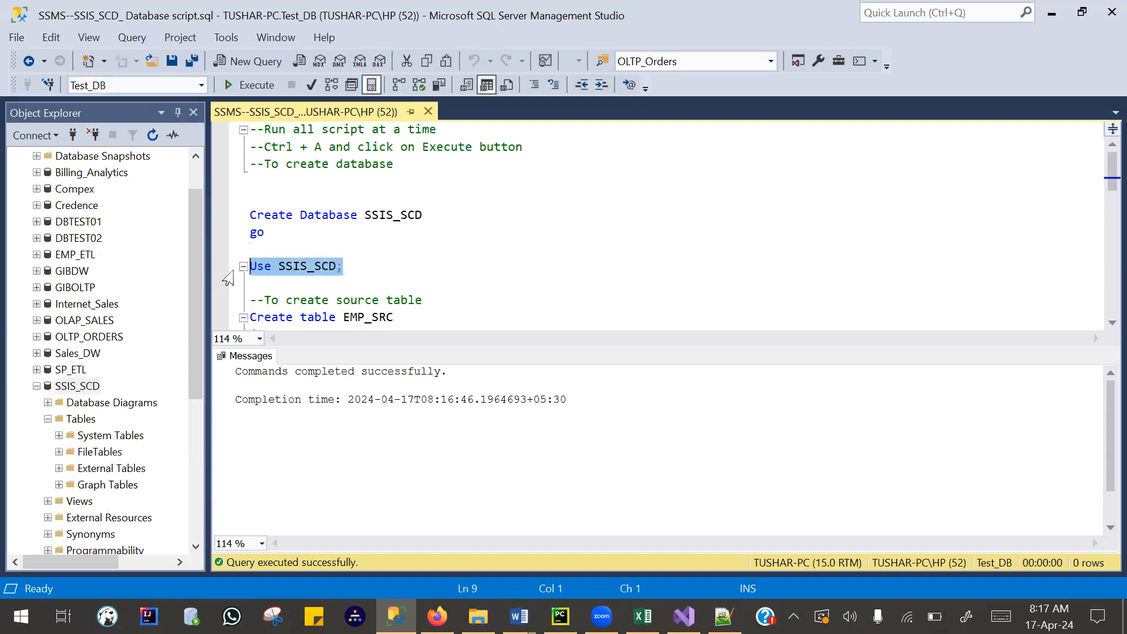
click(242, 87)
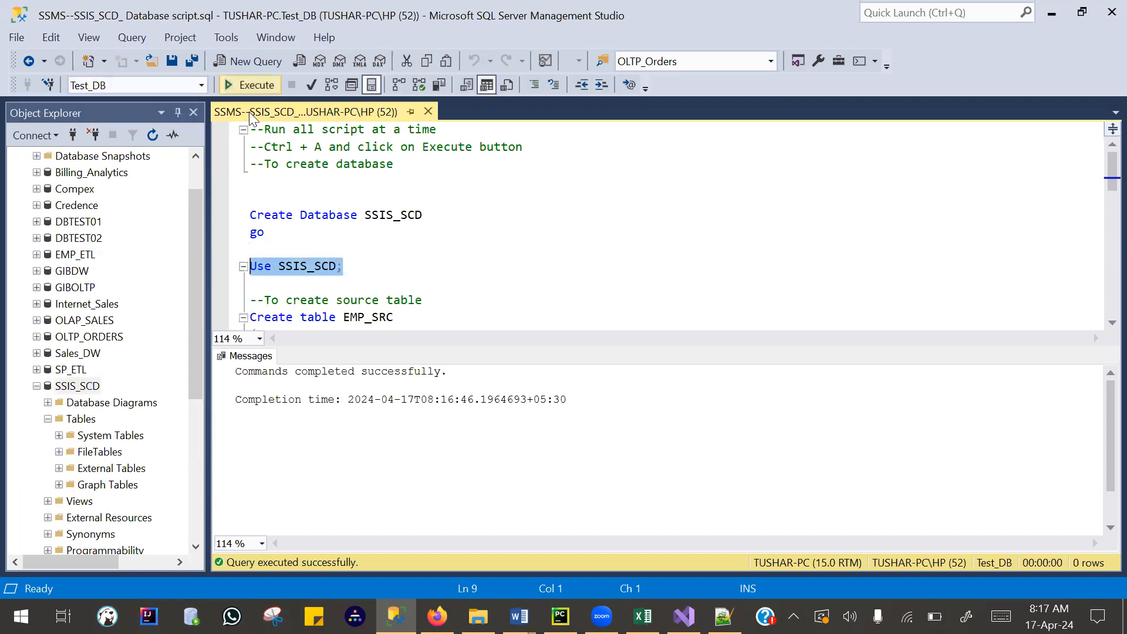
- Run the script block that creates the EMP_SRC source table with EMP_ID, First_Name, Last_Name and Designation
click(255, 290)
scroll(258, 288, down, 2)
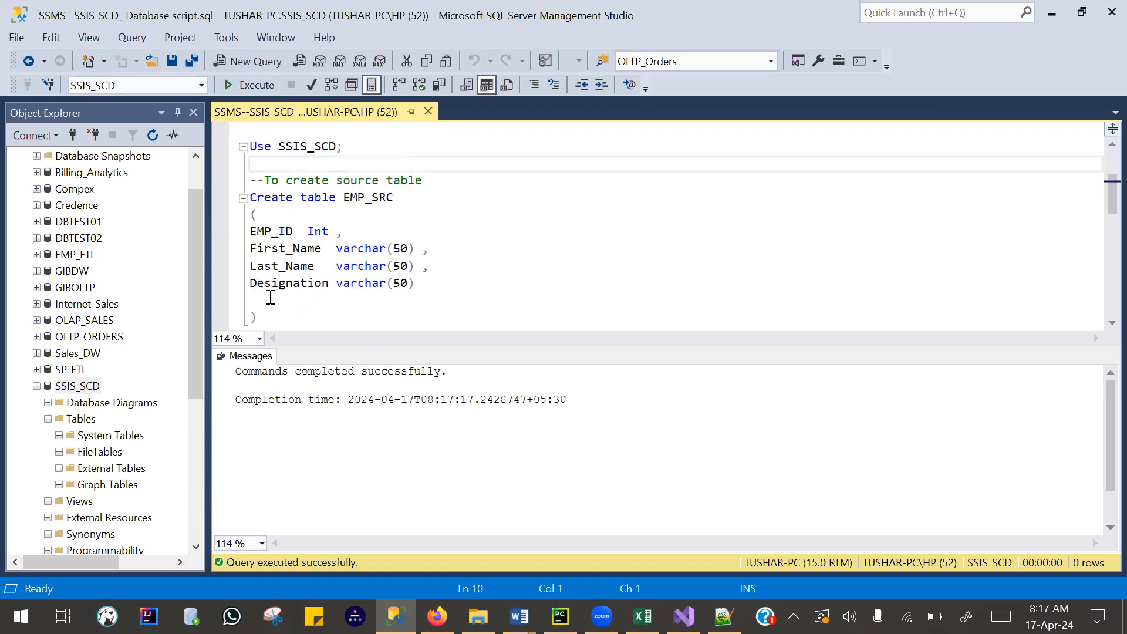
scroll(272, 300, down, 2)
shift+click(285, 227)
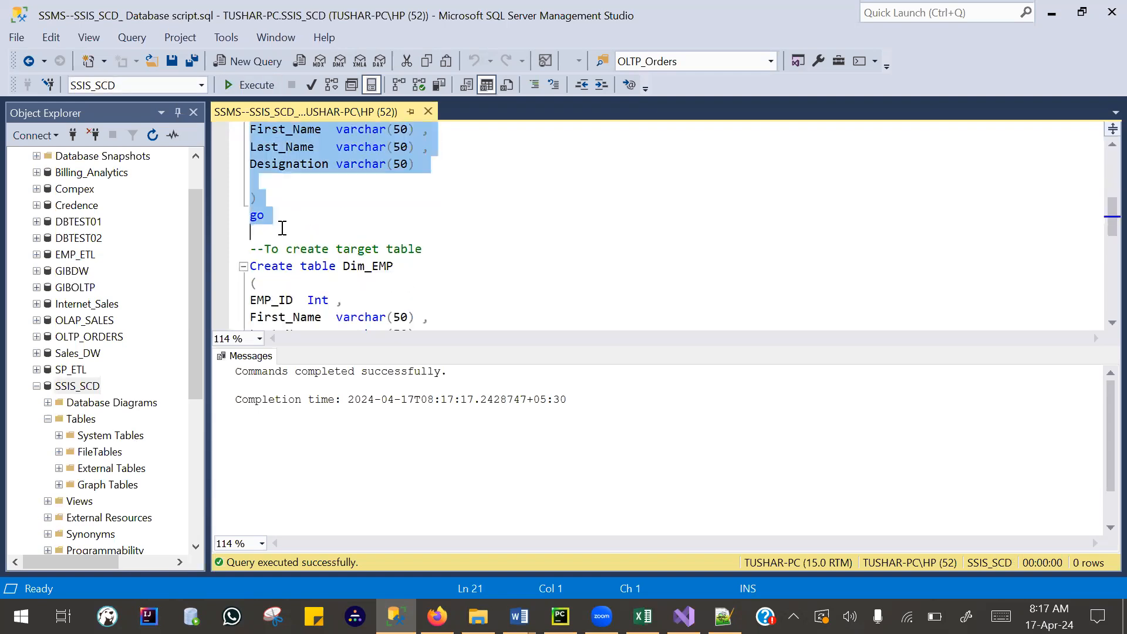
key(F5)
- Run the script block that creates the Dim_EMP target table, including the Start_Date and End_Date columns
click(261, 233)
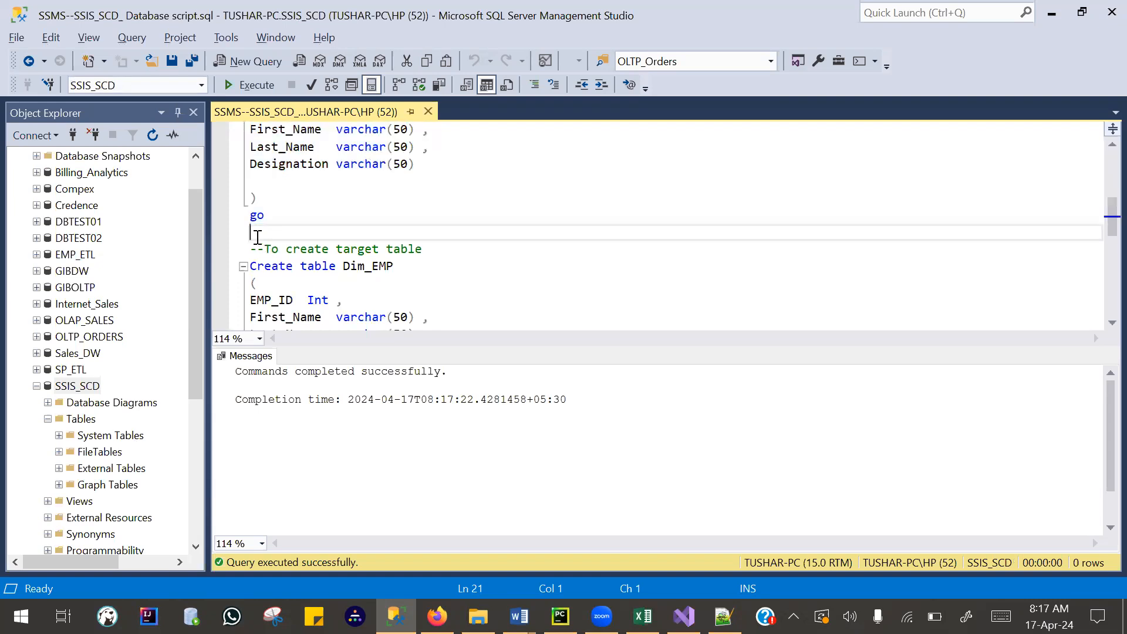
scroll(296, 311, down, 2)
shift+click(296, 311)
key(F5)
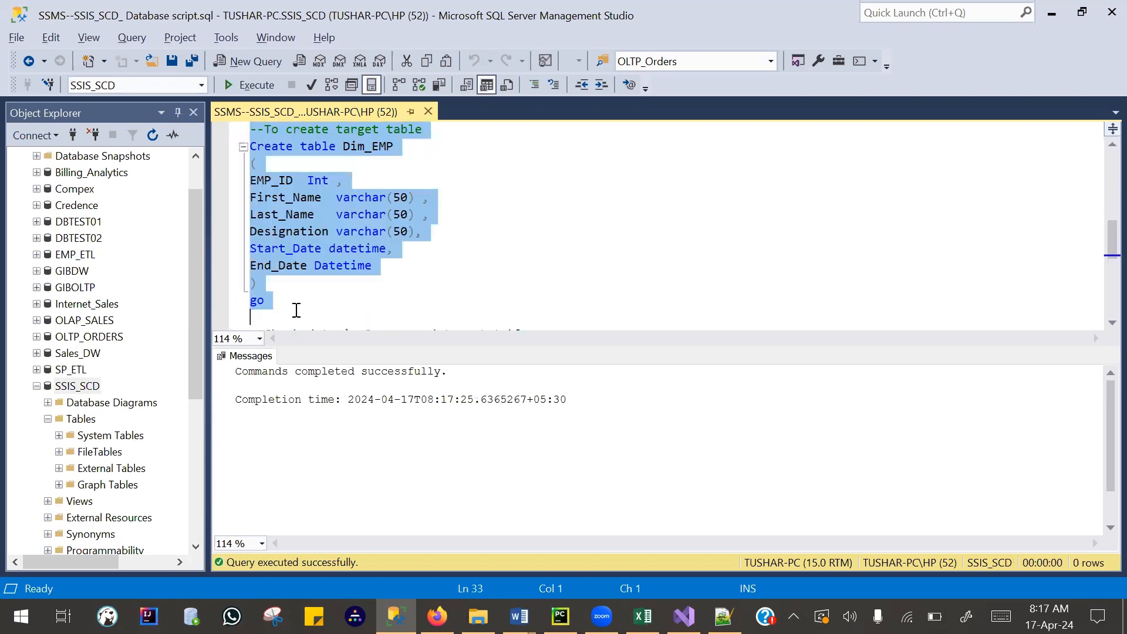
- Query all rows of SSIS_SCD.dbo.EMP_SRC and SSIS_SCD.dbo.Dim_EMP together, and collapse the SSIS_SCD database node
scroll(308, 285, down, 2)
click(528, 284)
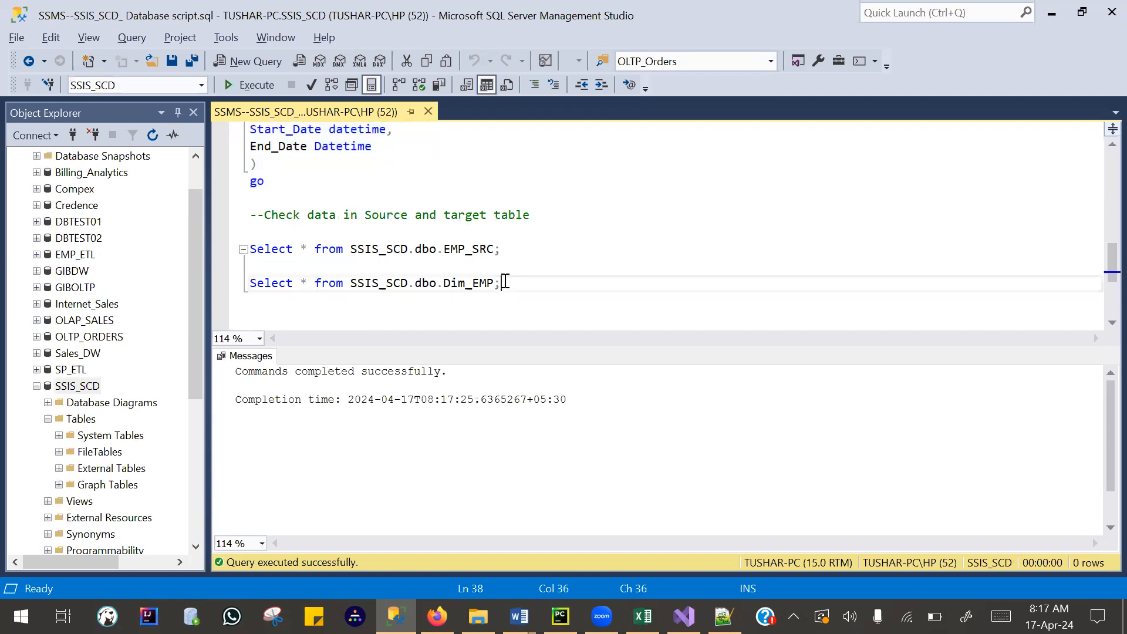
key(shift+Up)
key(shift+Up)
key(shift+Up)
key(F5)
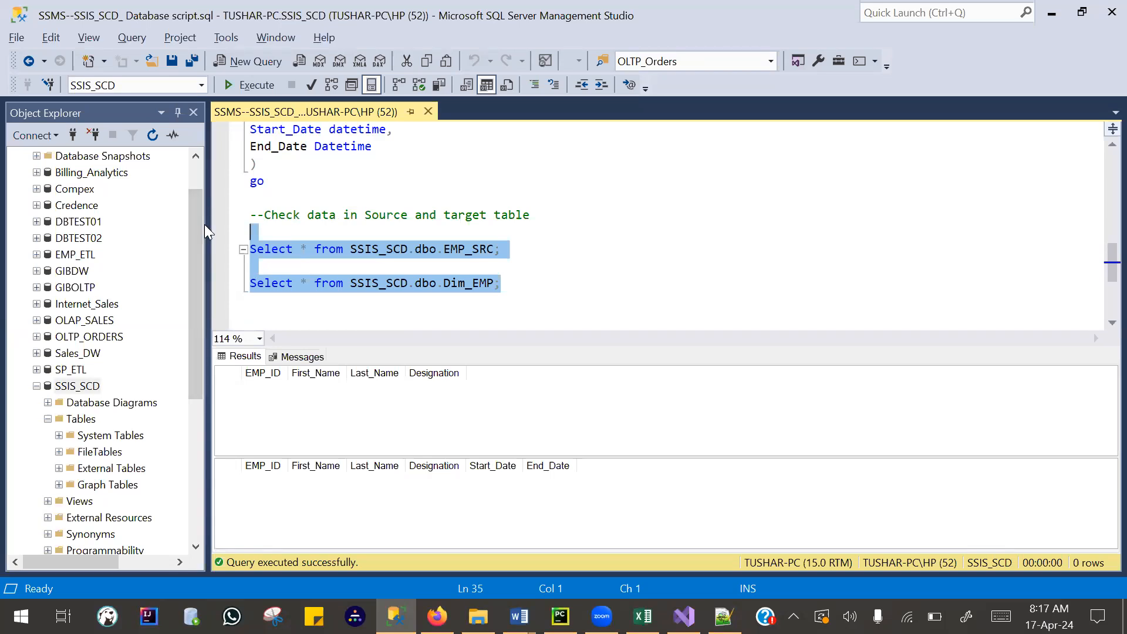
click(36, 386)
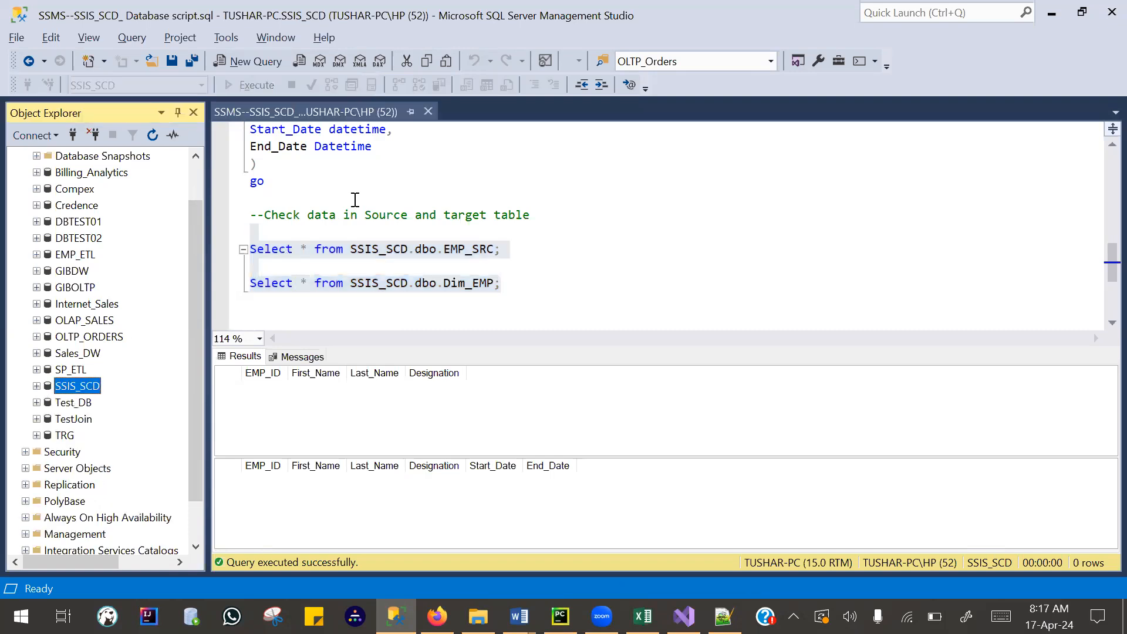
scroll(351, 196, up, 10)
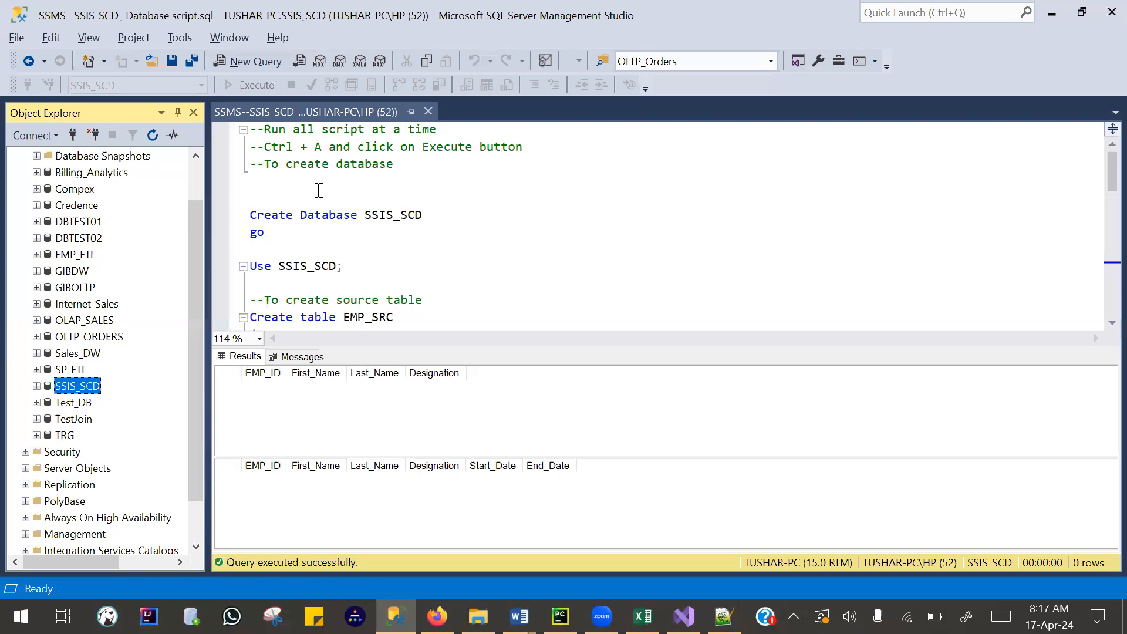
- Switch to Visual Studio, stop the SSIS_SCD_Apr package's debugging run, and close the program without saving the project changes
click(684, 616)
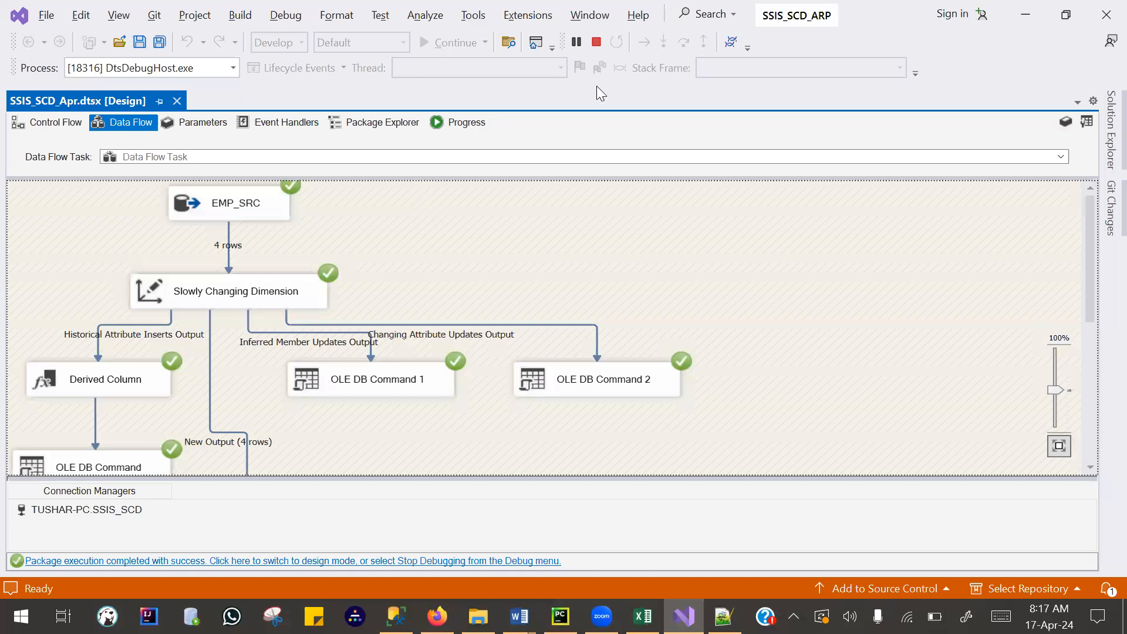
click(596, 42)
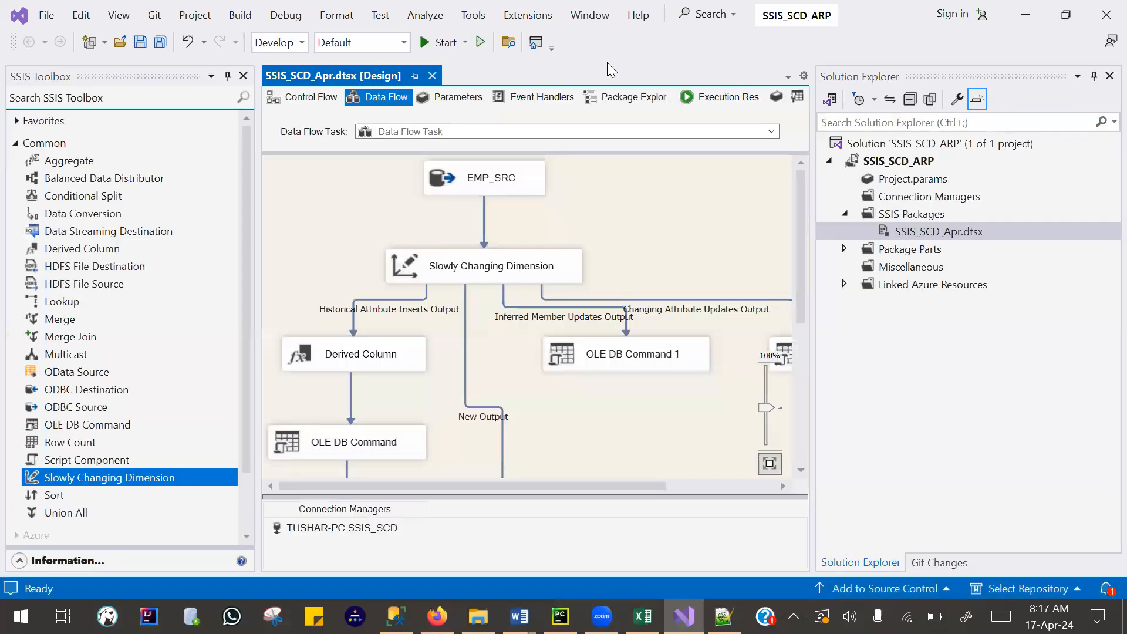
click(47, 18)
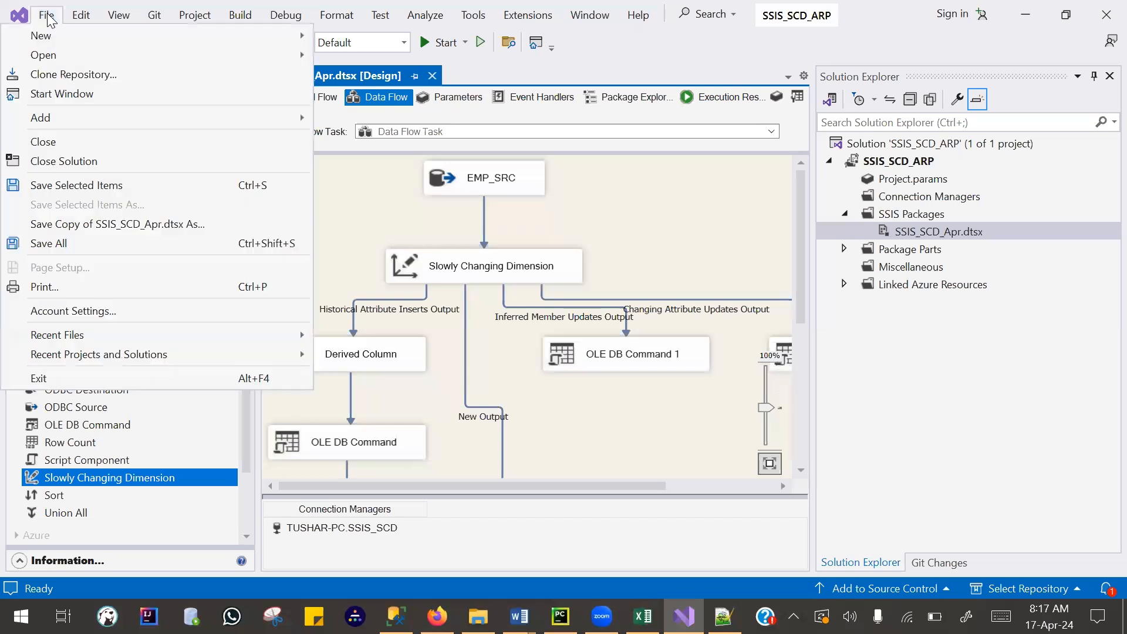
click(1106, 15)
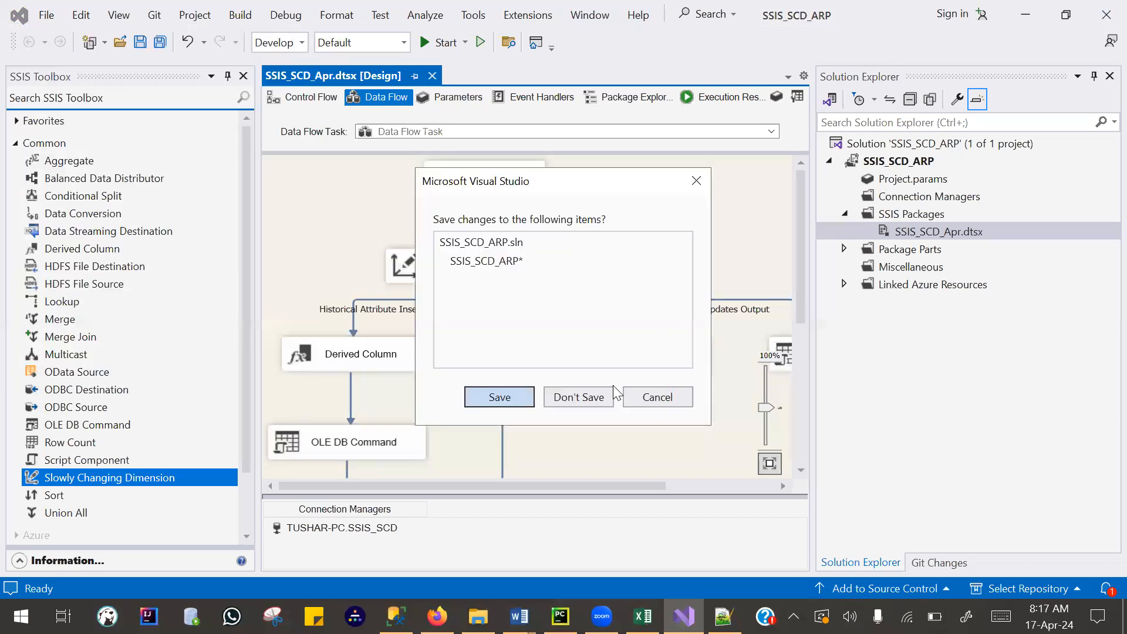
click(575, 405)
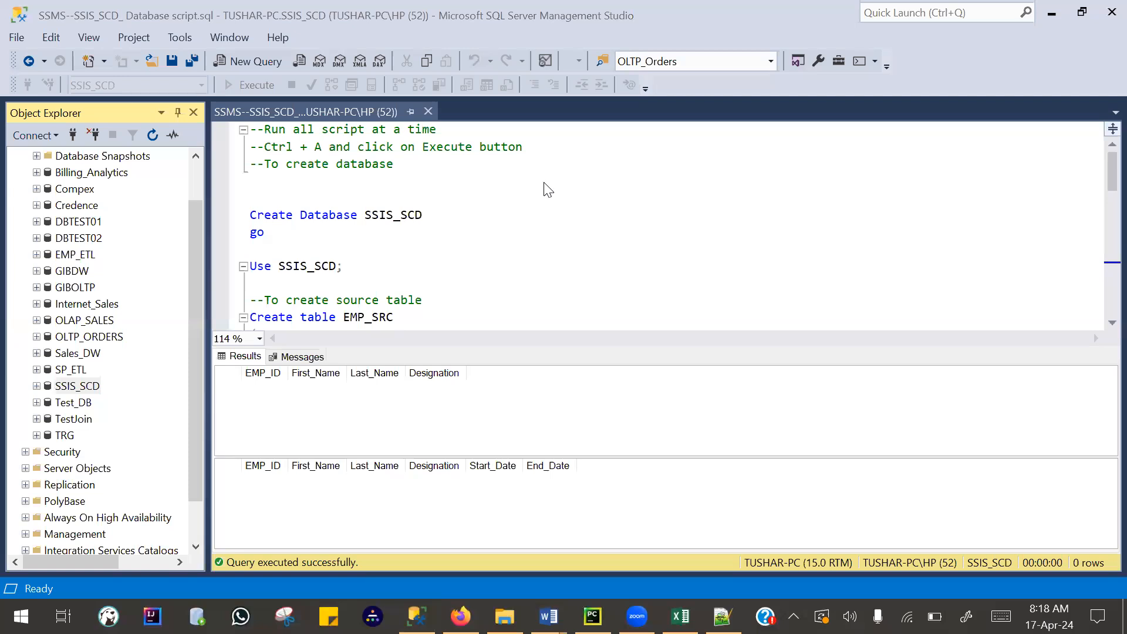
- Launch Visual Studio 2022, collapse the Older group of recent solutions, and start creating a new project
key(super)
text(visu)
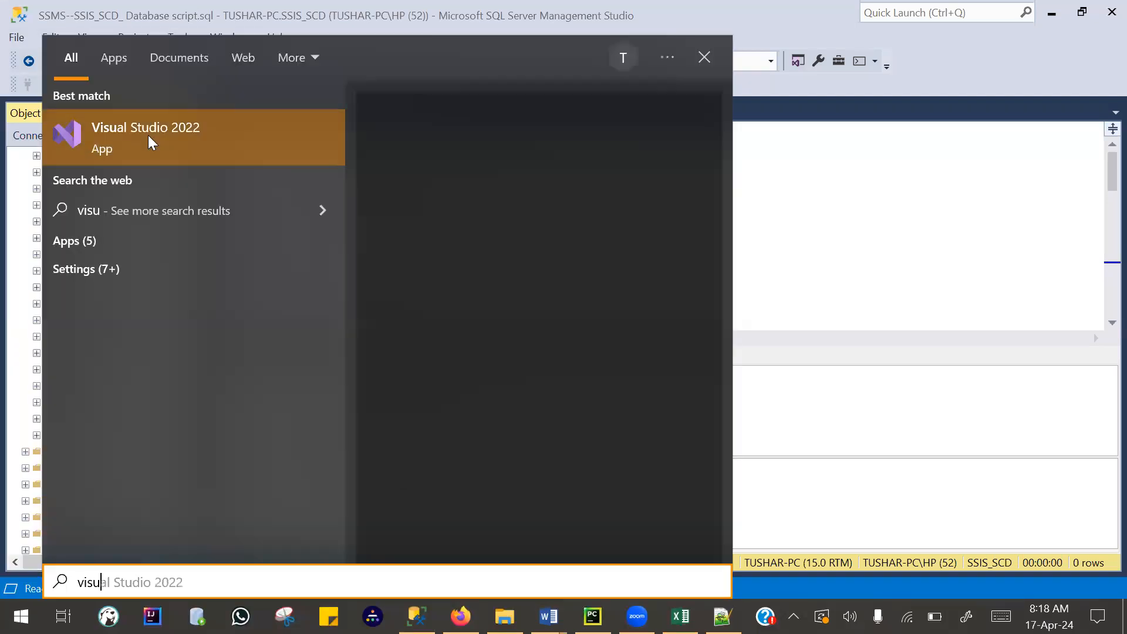
click(150, 128)
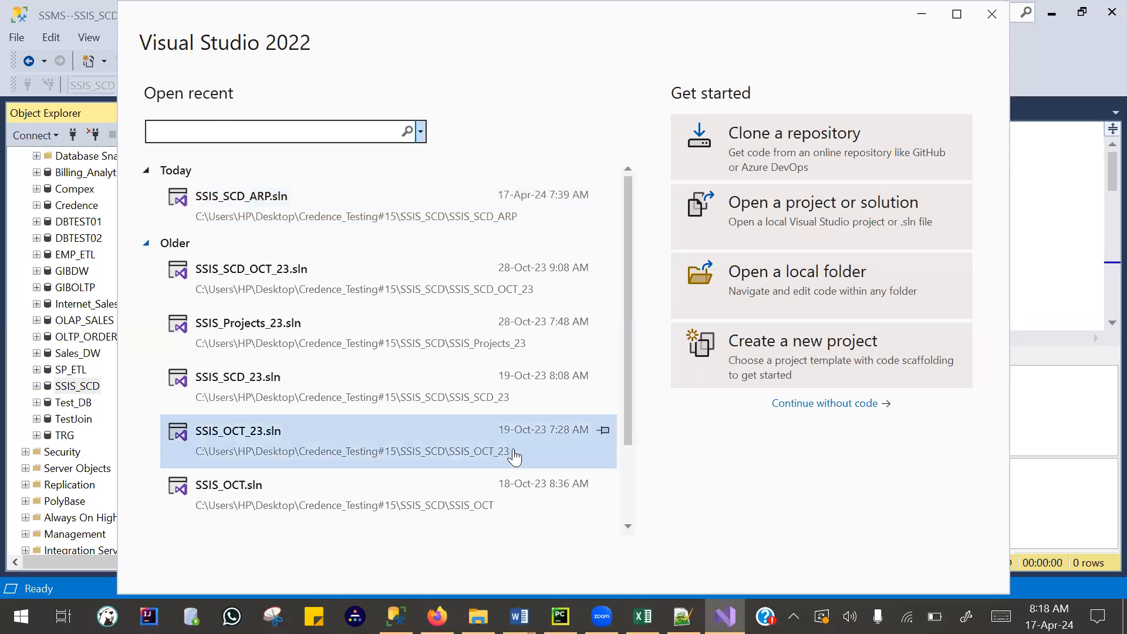
click(147, 243)
click(145, 171)
click(151, 169)
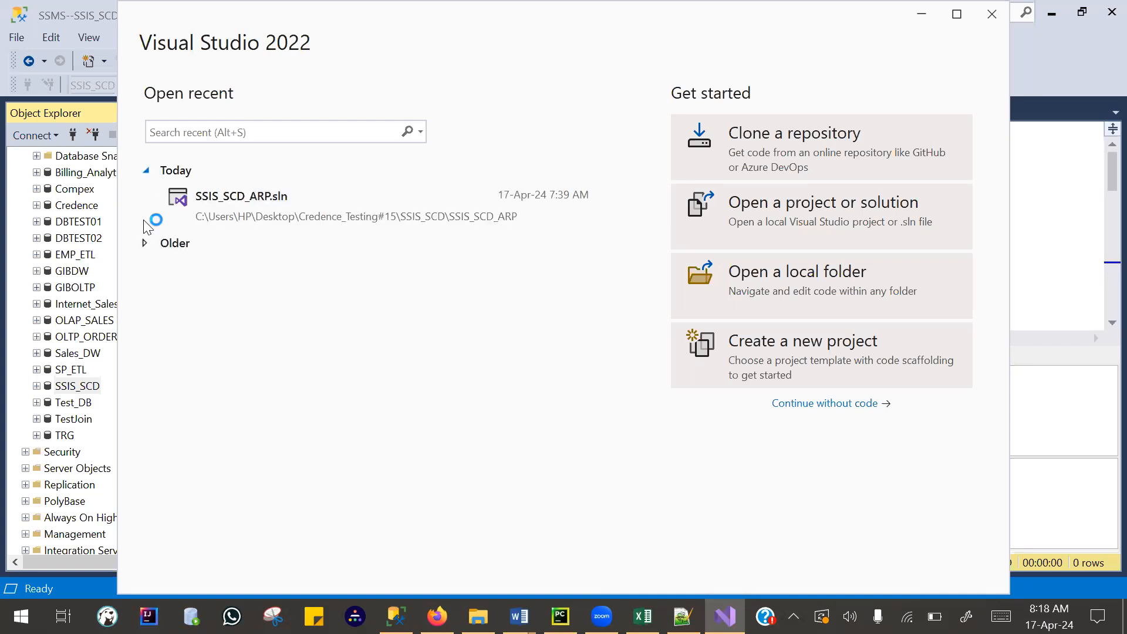
click(152, 253)
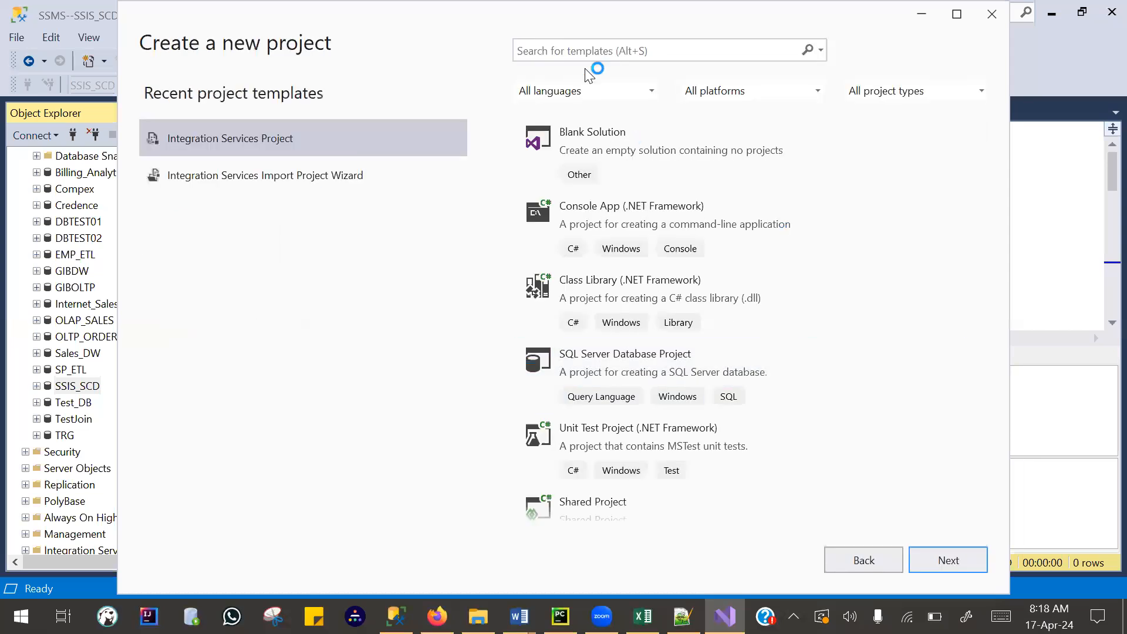
- Search the project templates for "integration services projects" and choose the Integration Services Project template
click(598, 51)
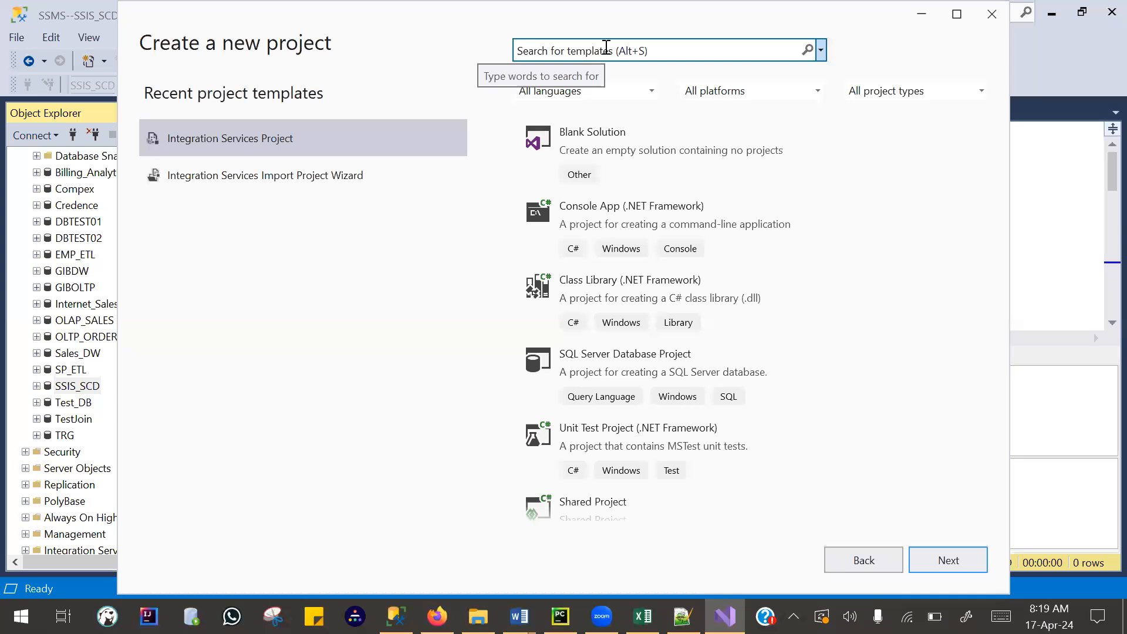
click(606, 47)
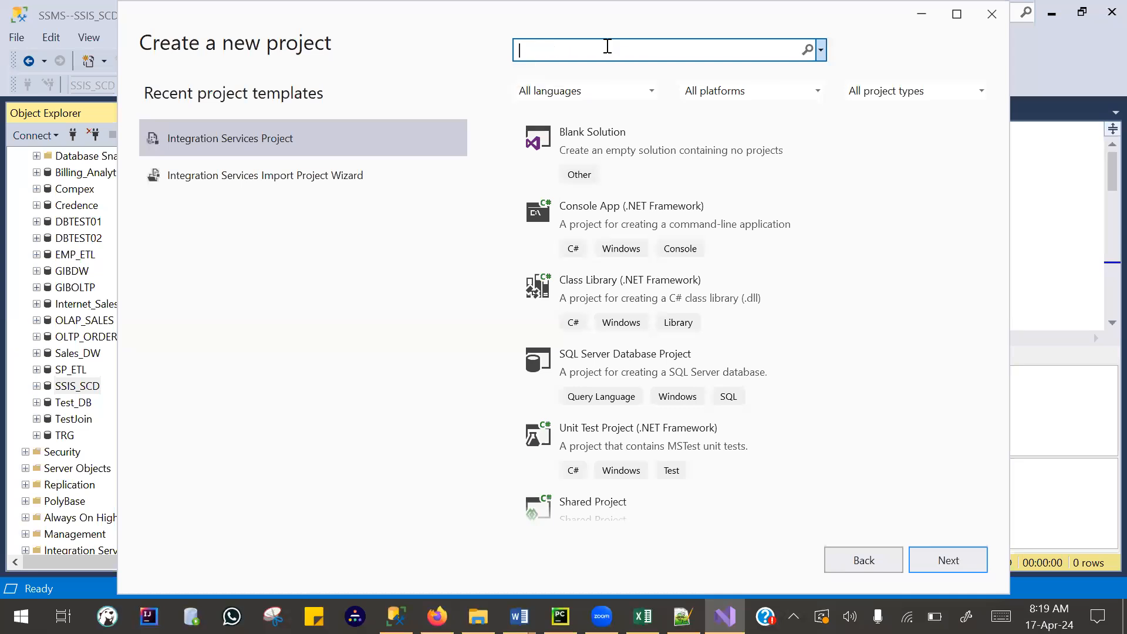
text(Integra)
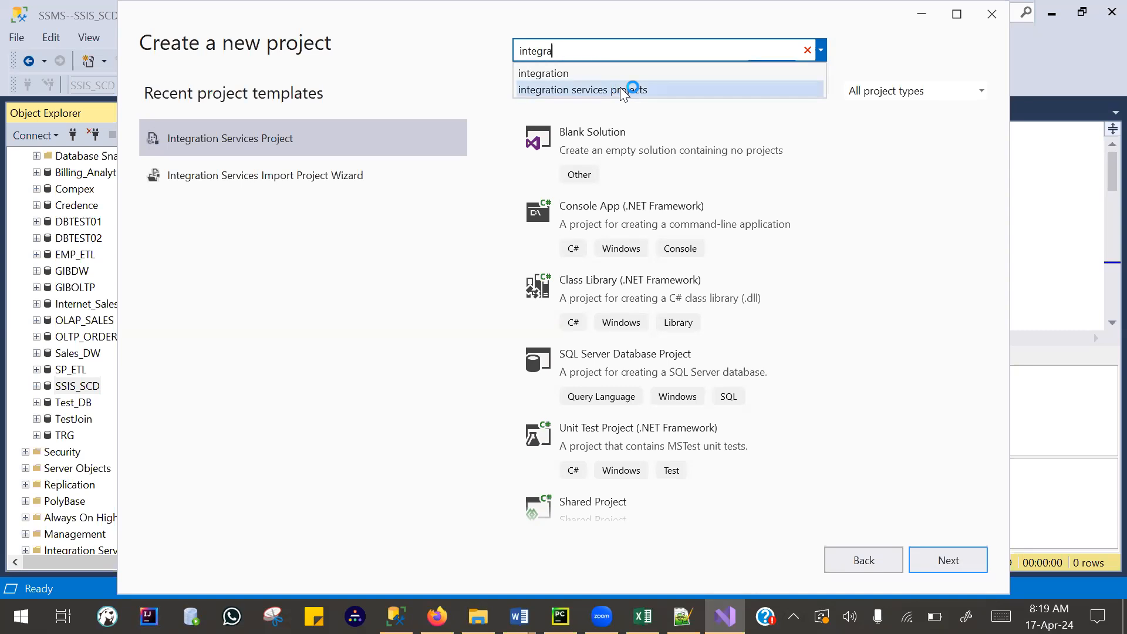
click(622, 89)
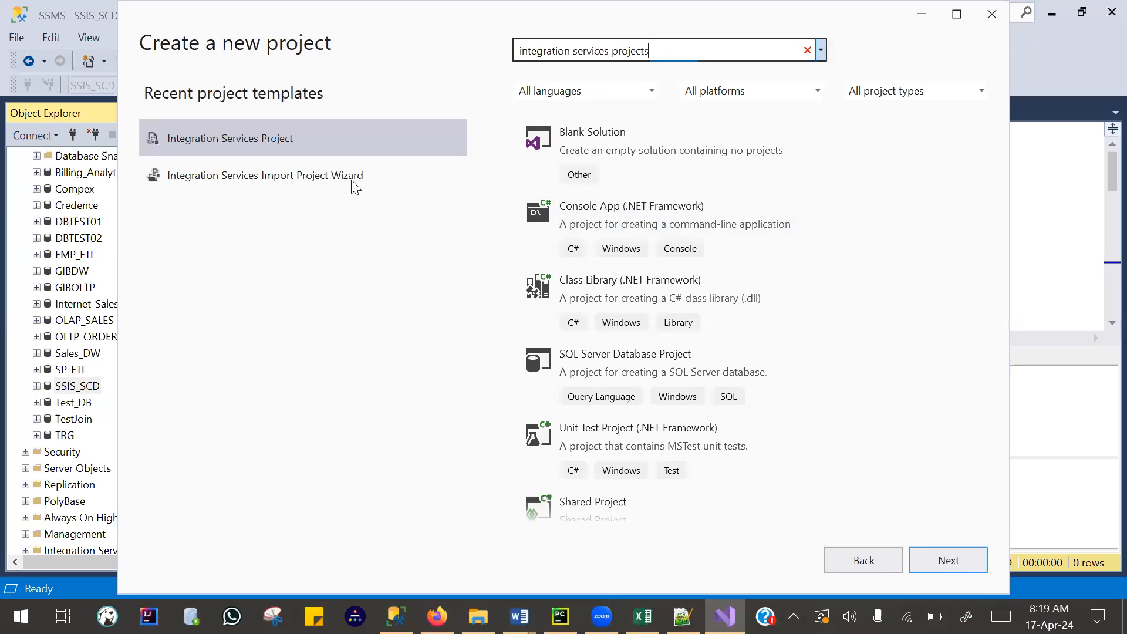
click(343, 134)
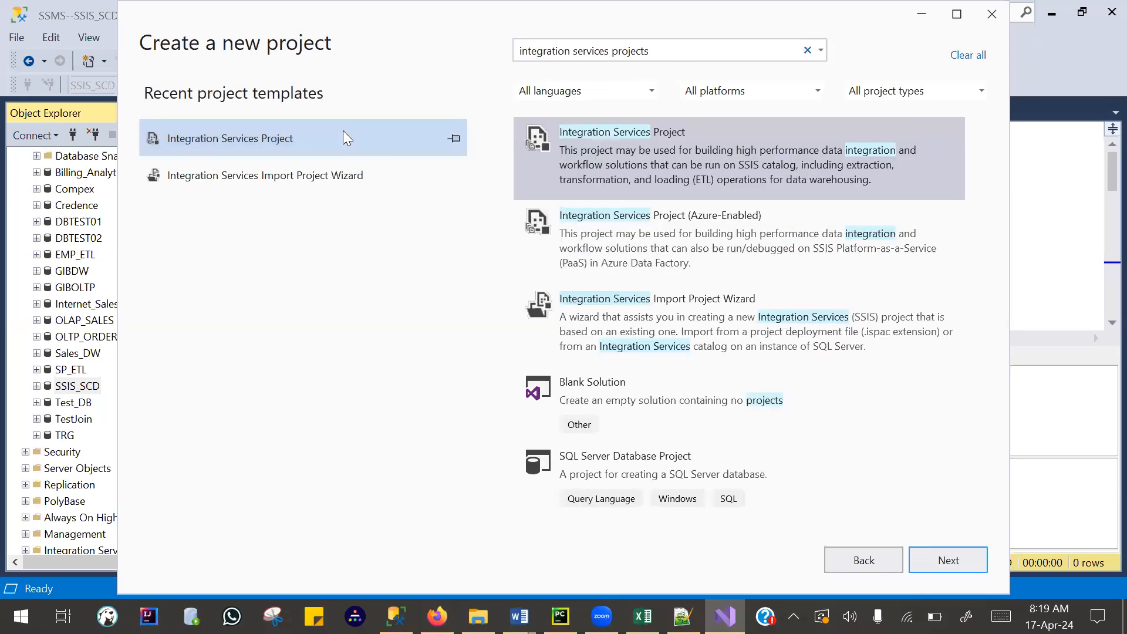
click(602, 153)
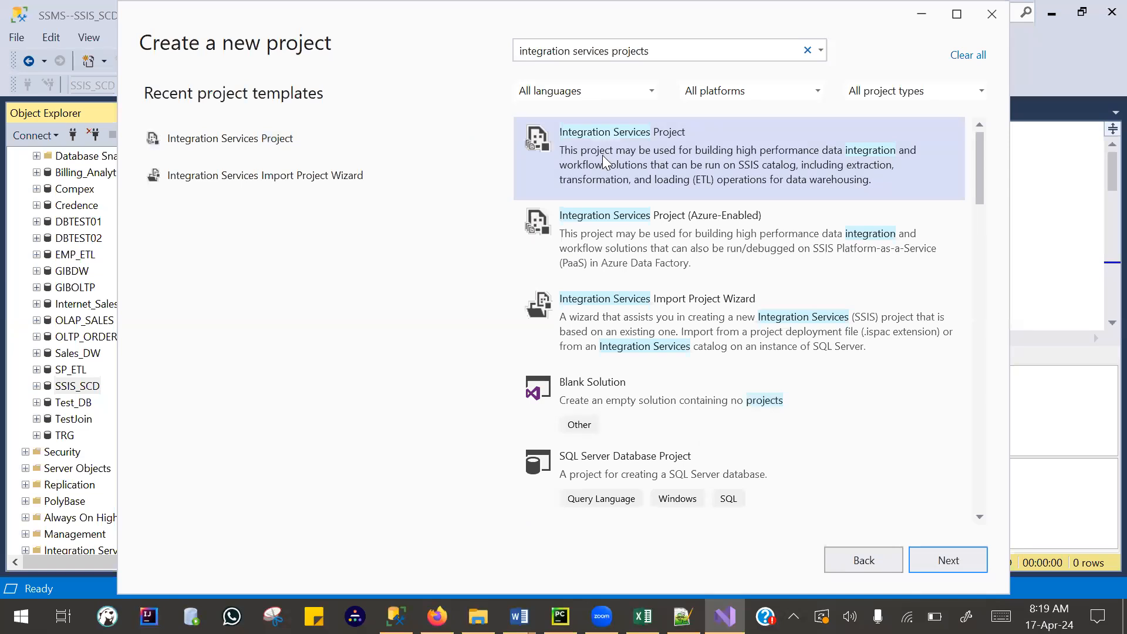
key(Return)
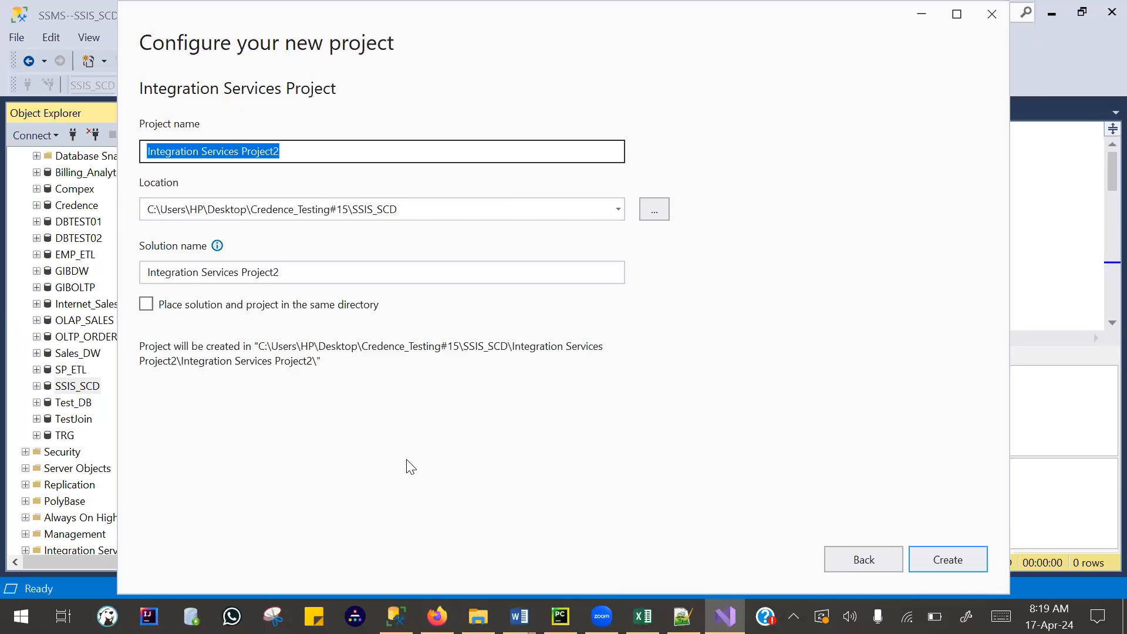
- Name the project and solution SSIS_SCD_APR2024 and create it in the existing SSIS_SCD location
click(300, 148)
drag(279, 151, 150, 154)
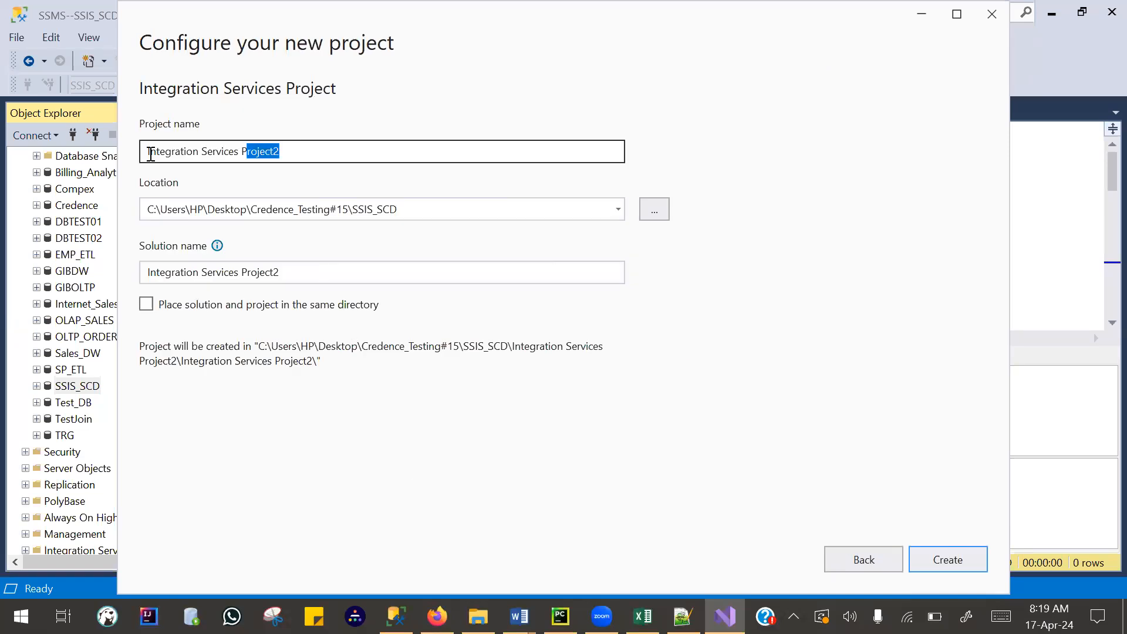
key(ctrl+a)
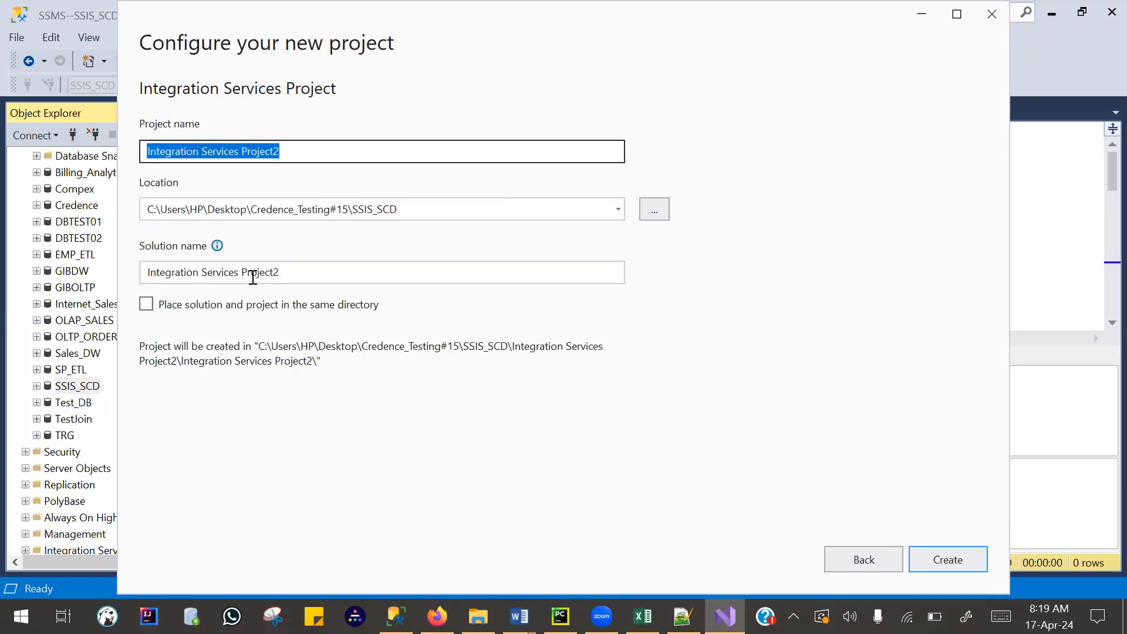
text(SSIS)
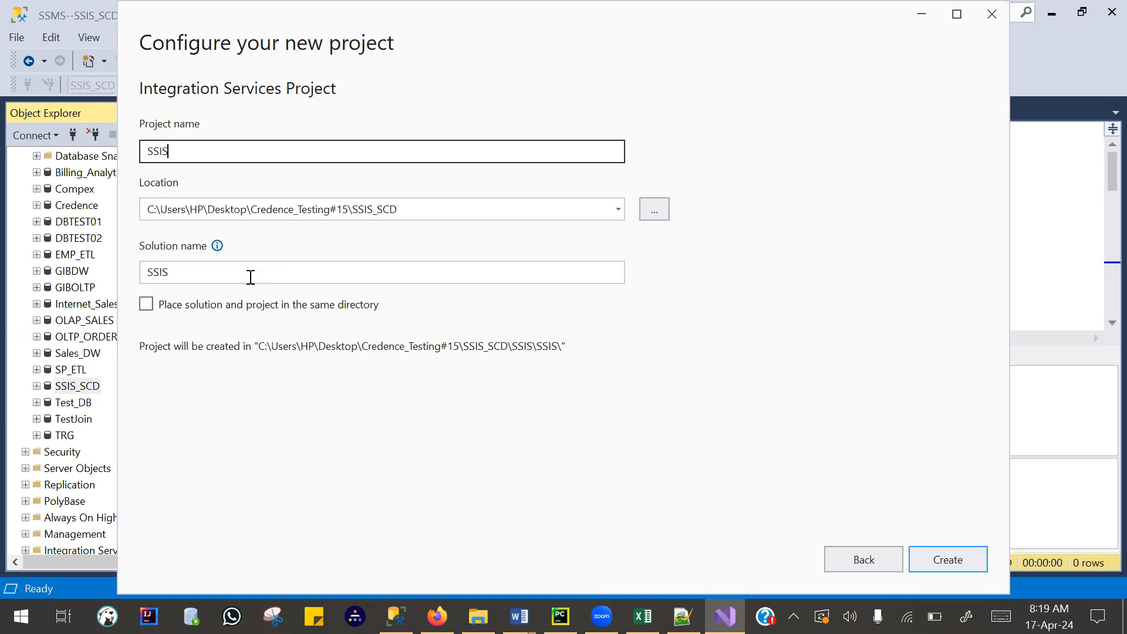
text(_SSC)
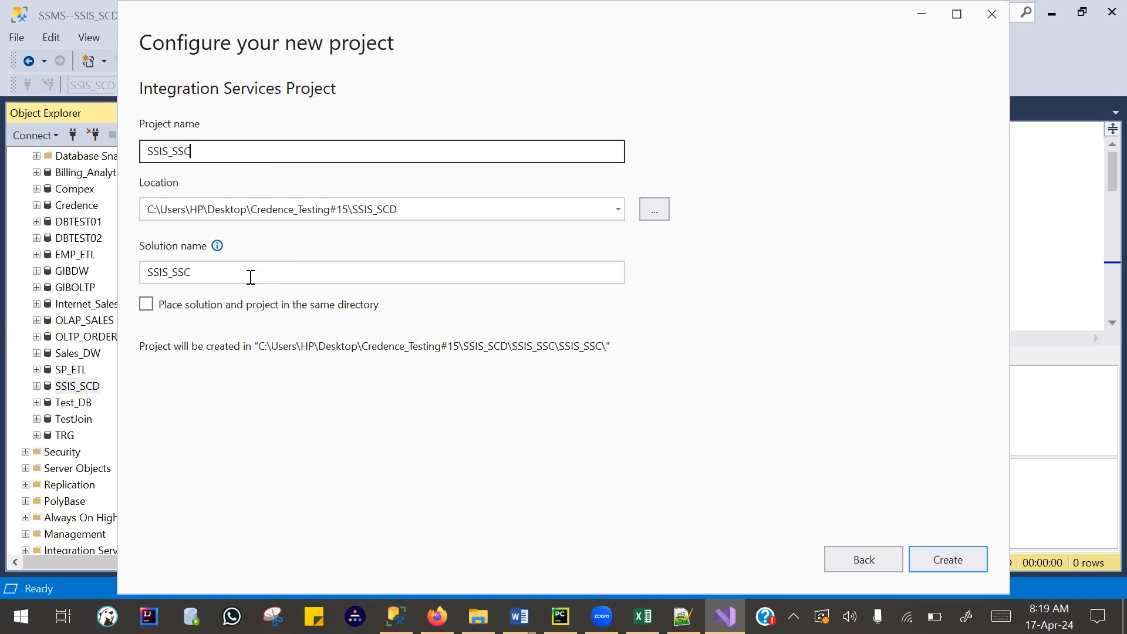
key(BackSpace)
key(BackSpace)
text(CD_APR)
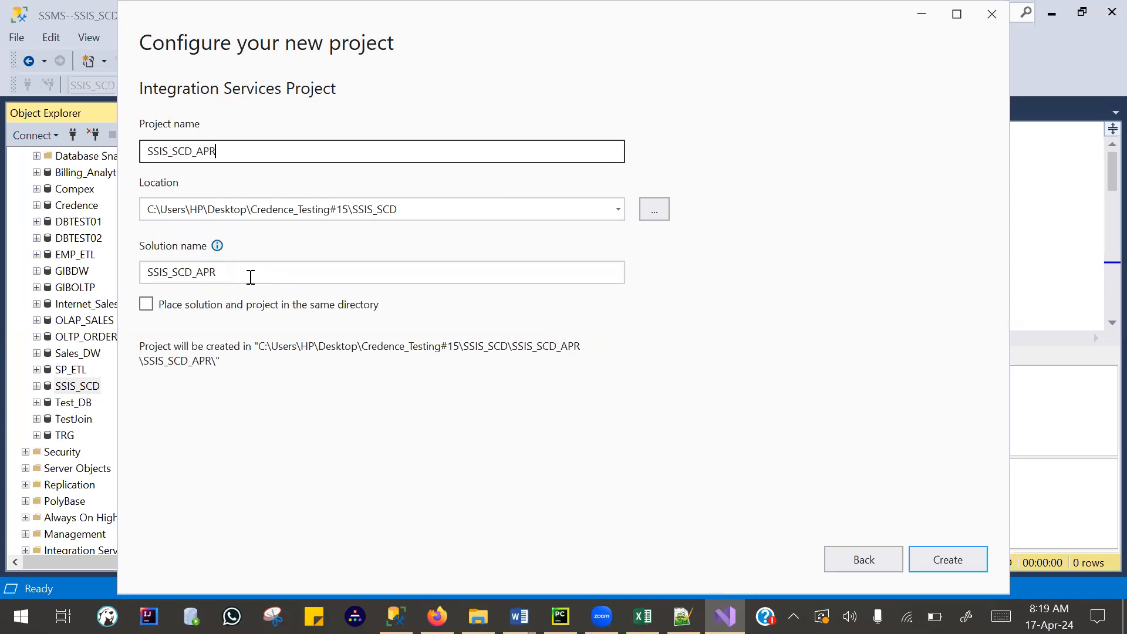
text(2024)
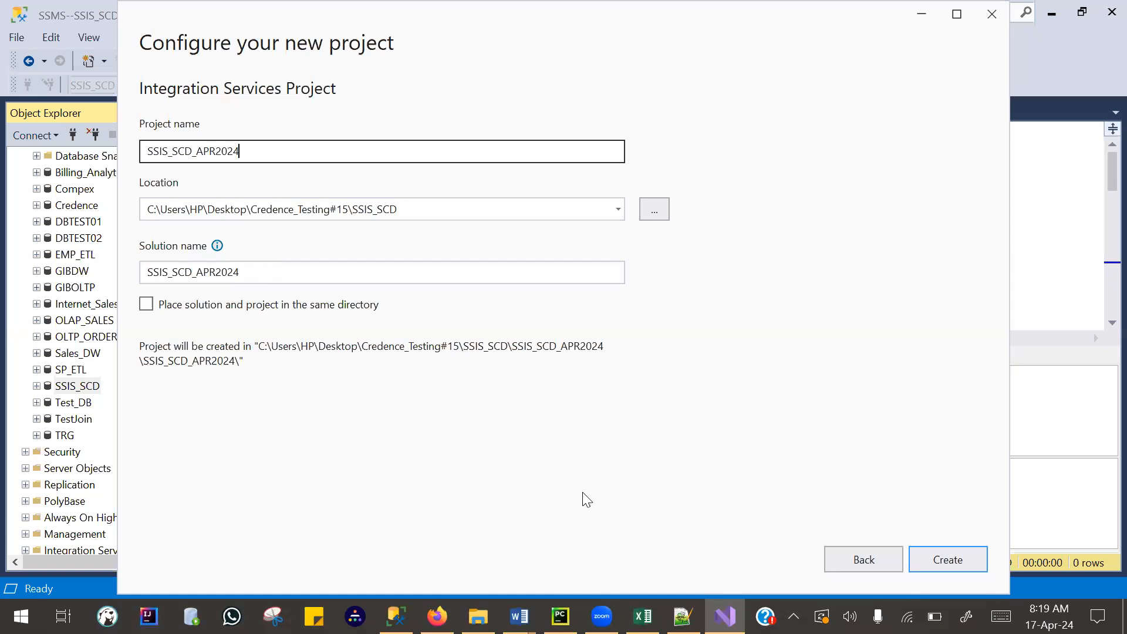
click(325, 290)
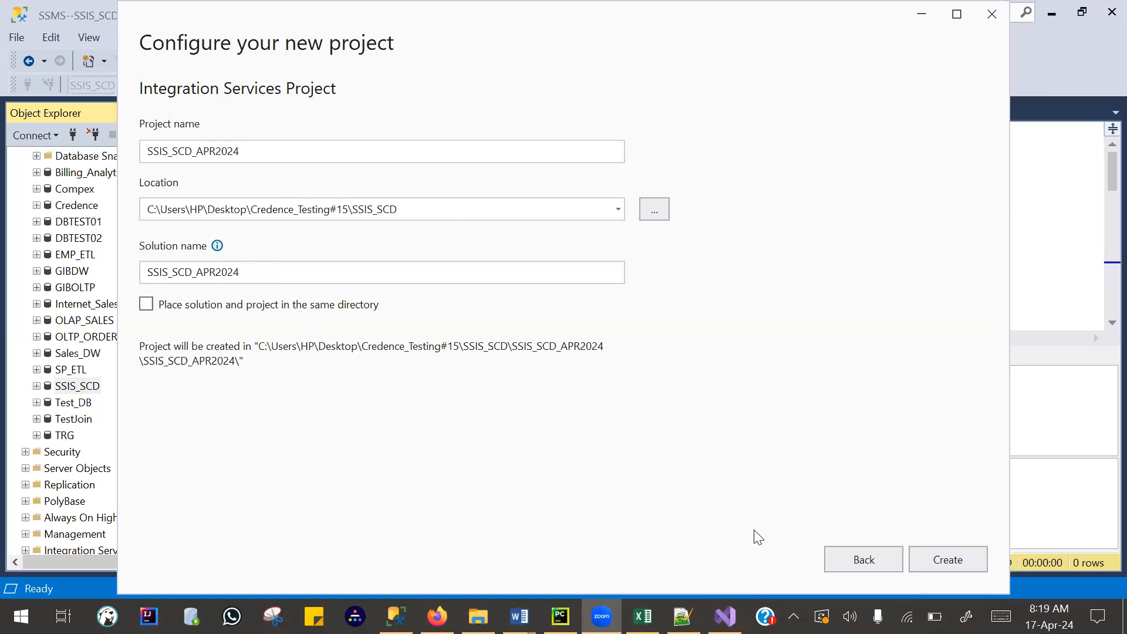
click(946, 567)
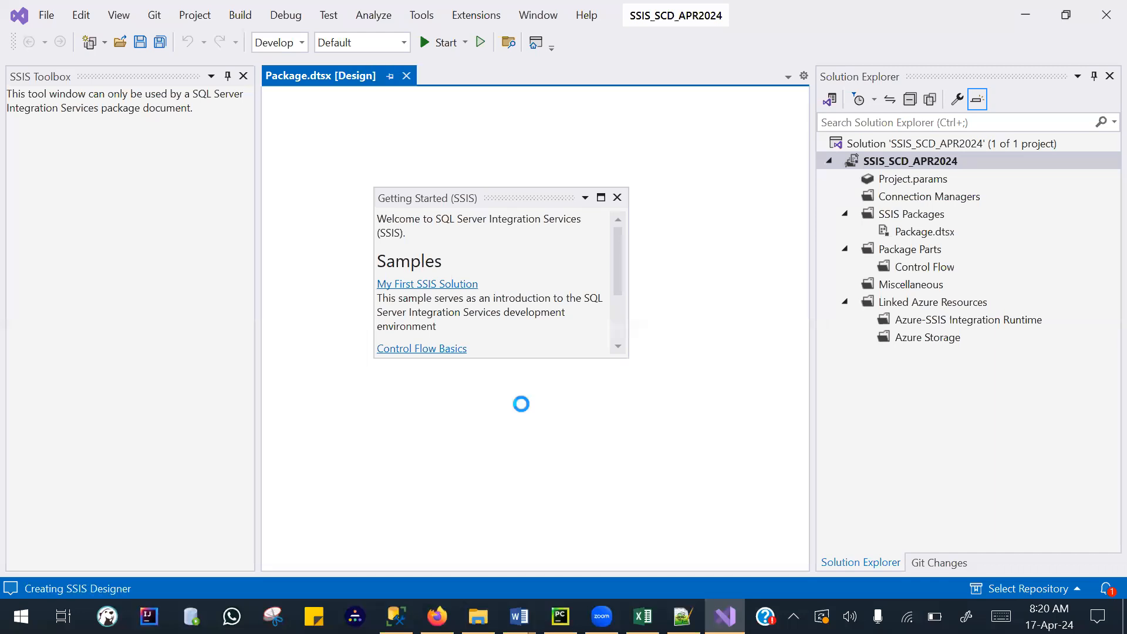
- Close the Getting Started (SSIS) window and collapse the Package Parts folder of the project
click(617, 198)
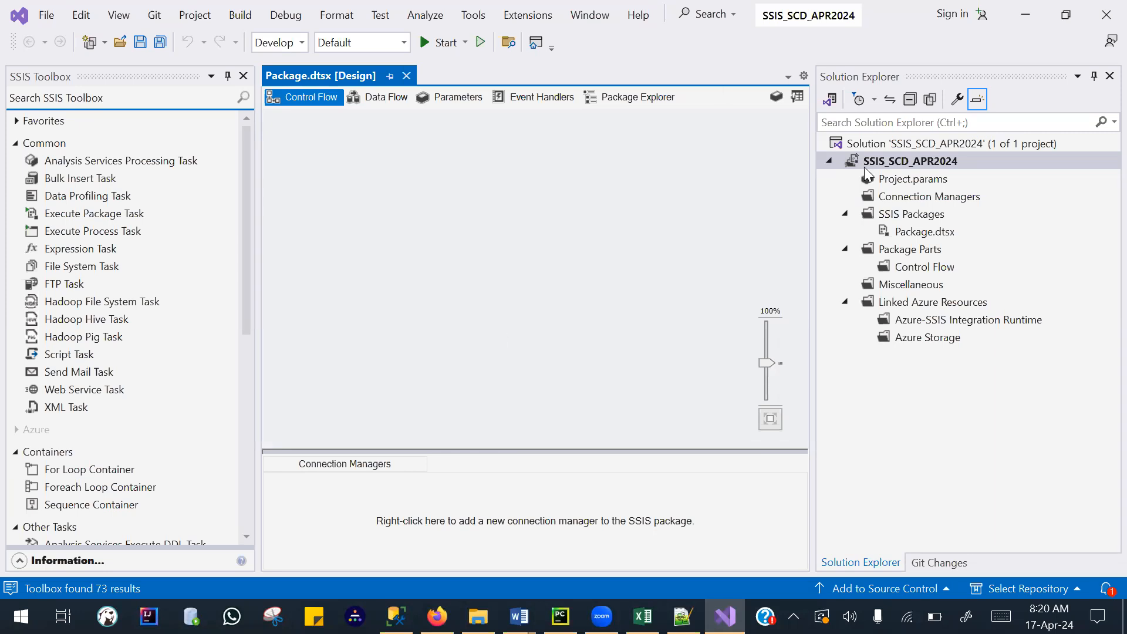
click(867, 101)
click(844, 248)
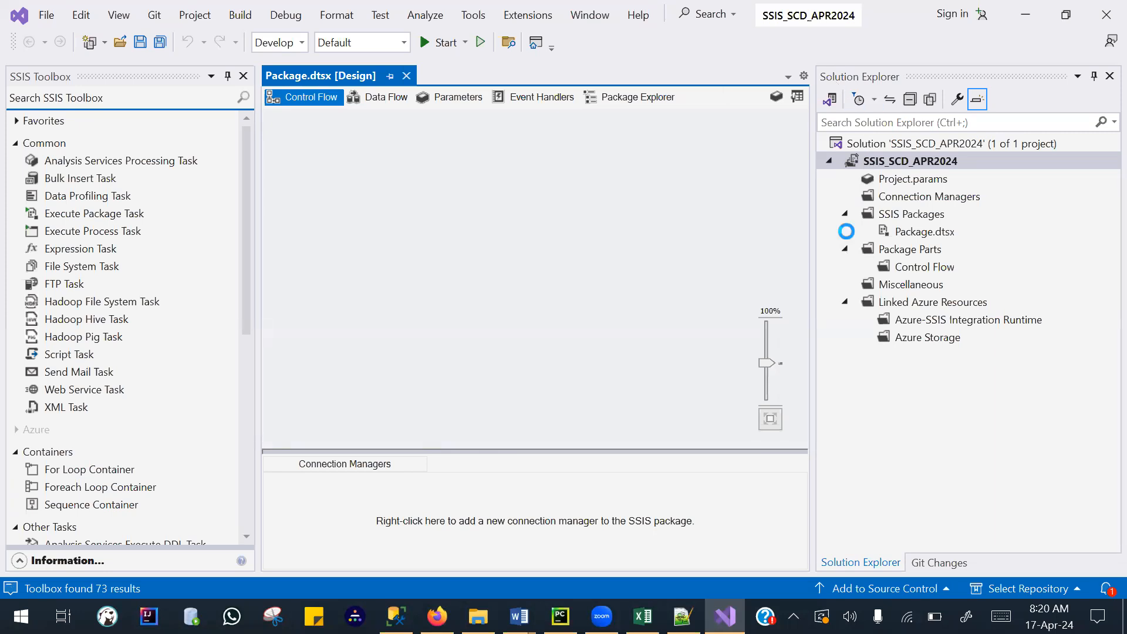
- Rename the package Package.dtsx as SSIS_SCD.dtsx
click(919, 235)
right_click(920, 235)
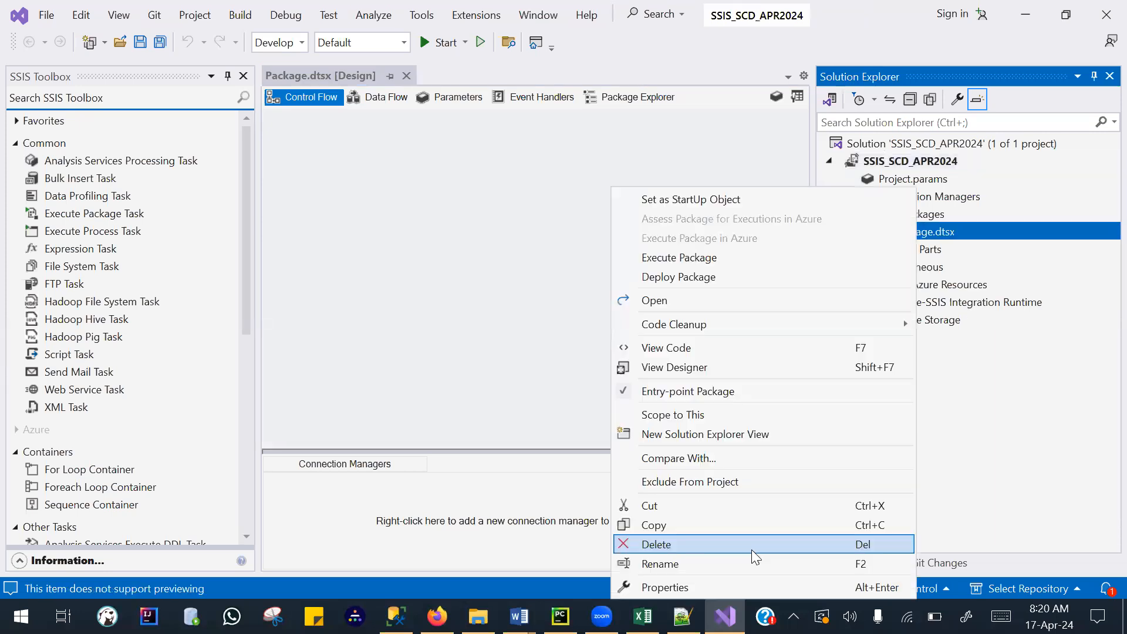
click(757, 564)
text(S)
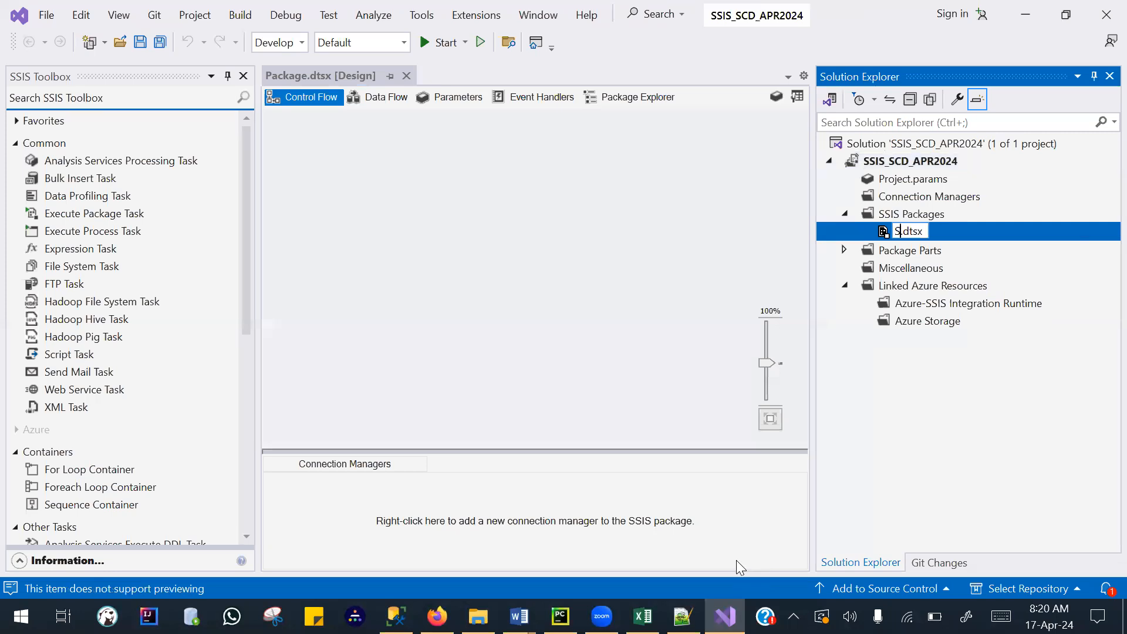
text(SIS_SCD)
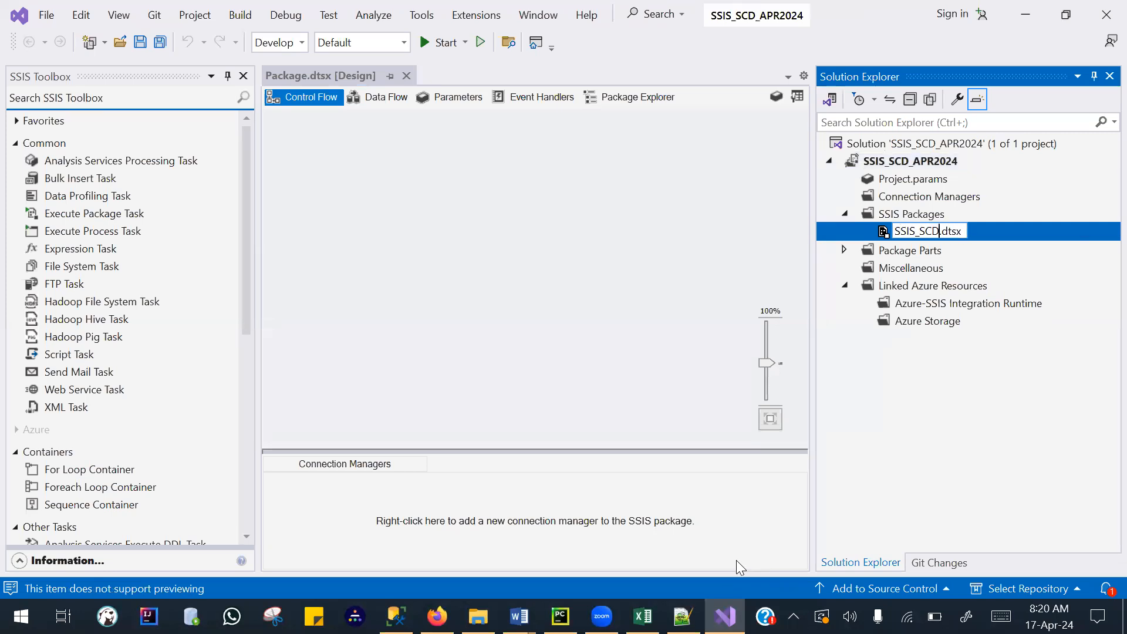
key(Return)
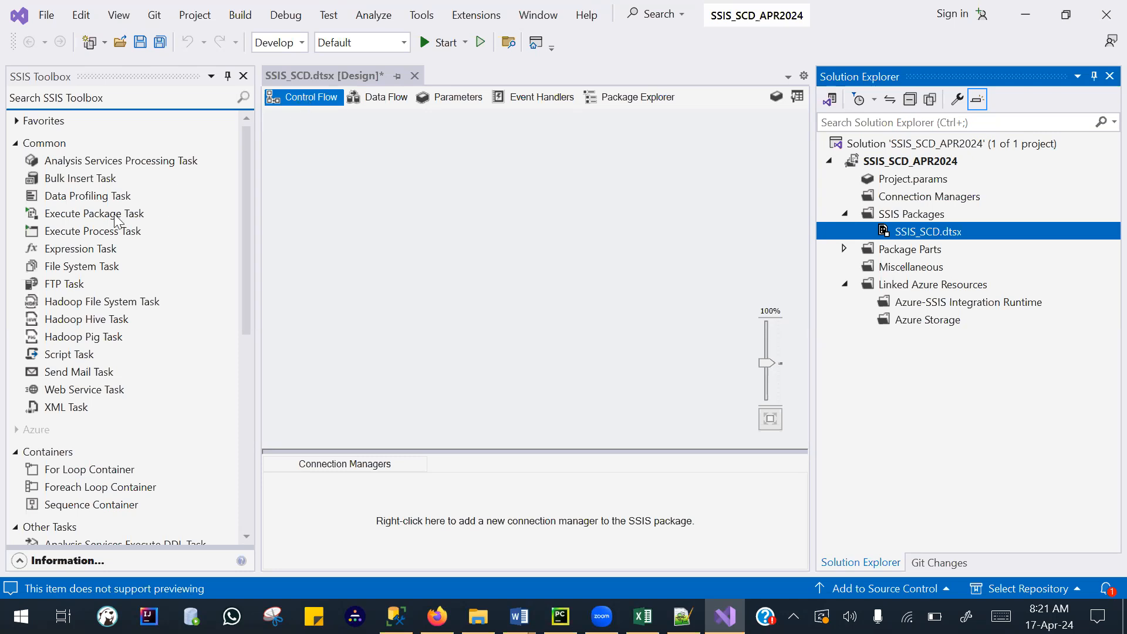
- Expand the Favorites tasks and add a Data Flow Task to the package's control flow
click(15, 121)
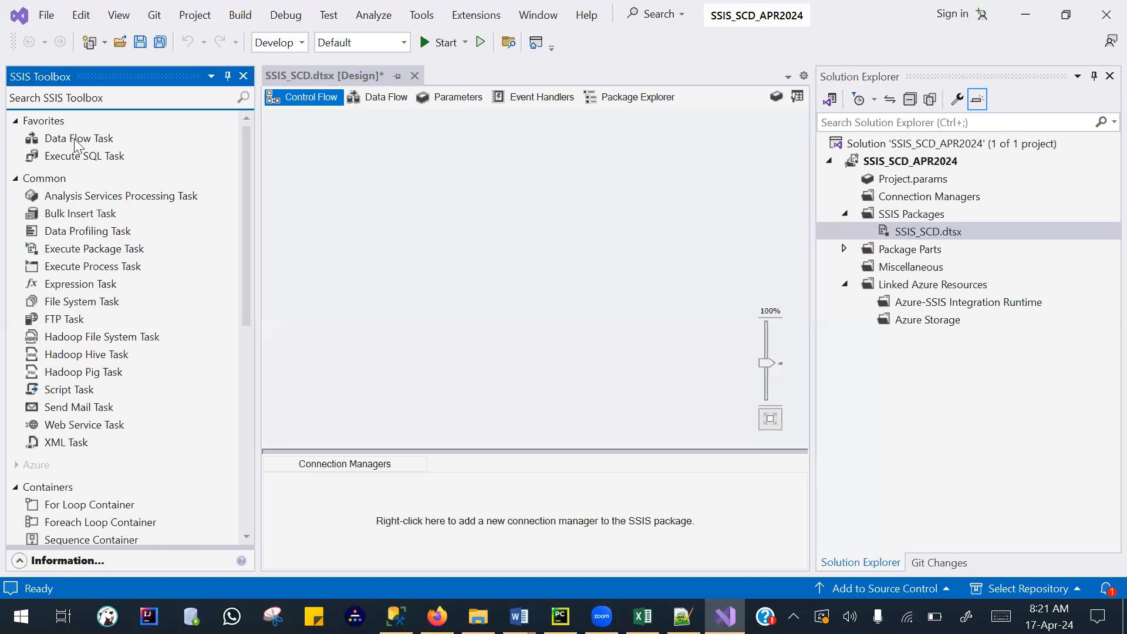
drag(80, 141, 442, 221)
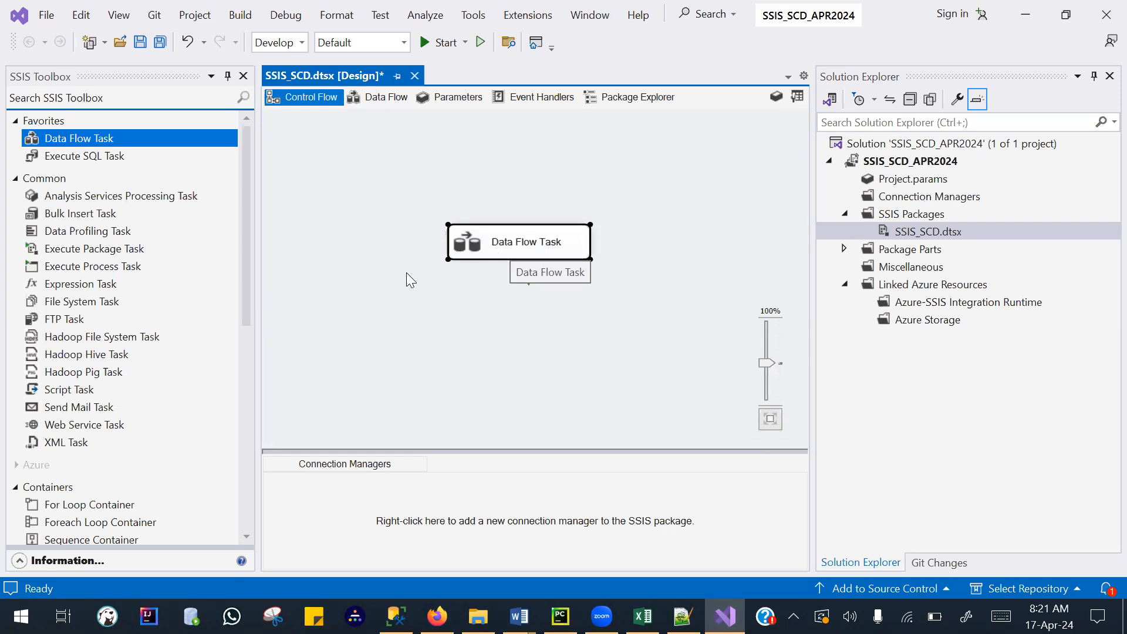
click(486, 278)
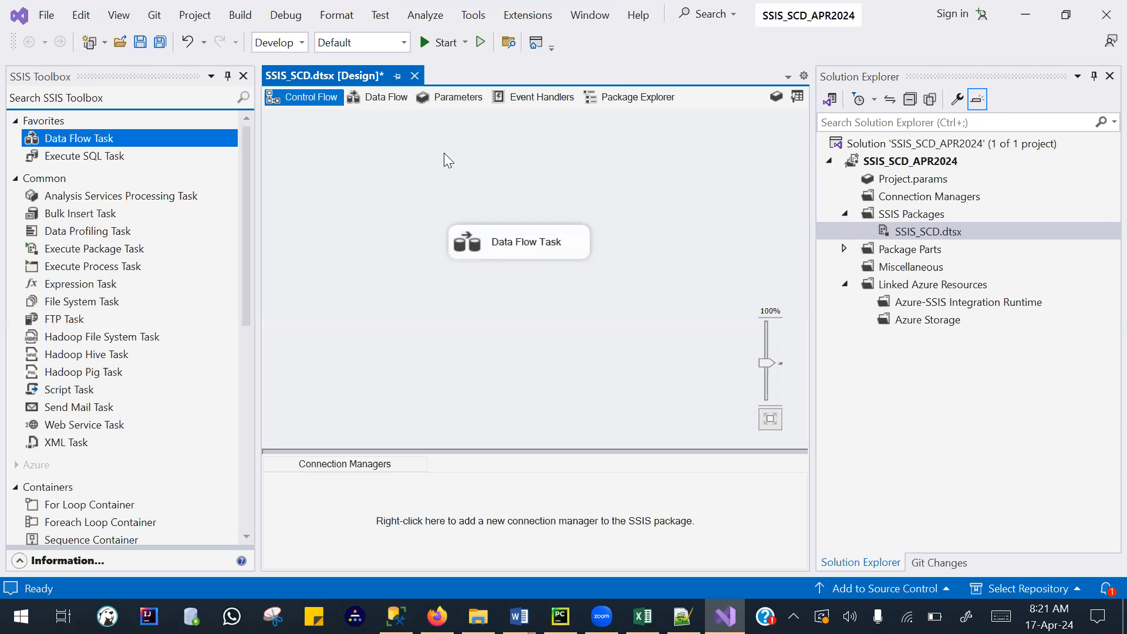
- Add a source to the Data Flow Task with the Source Assistant, choosing the SQL Server type and a new connection manager
click(370, 100)
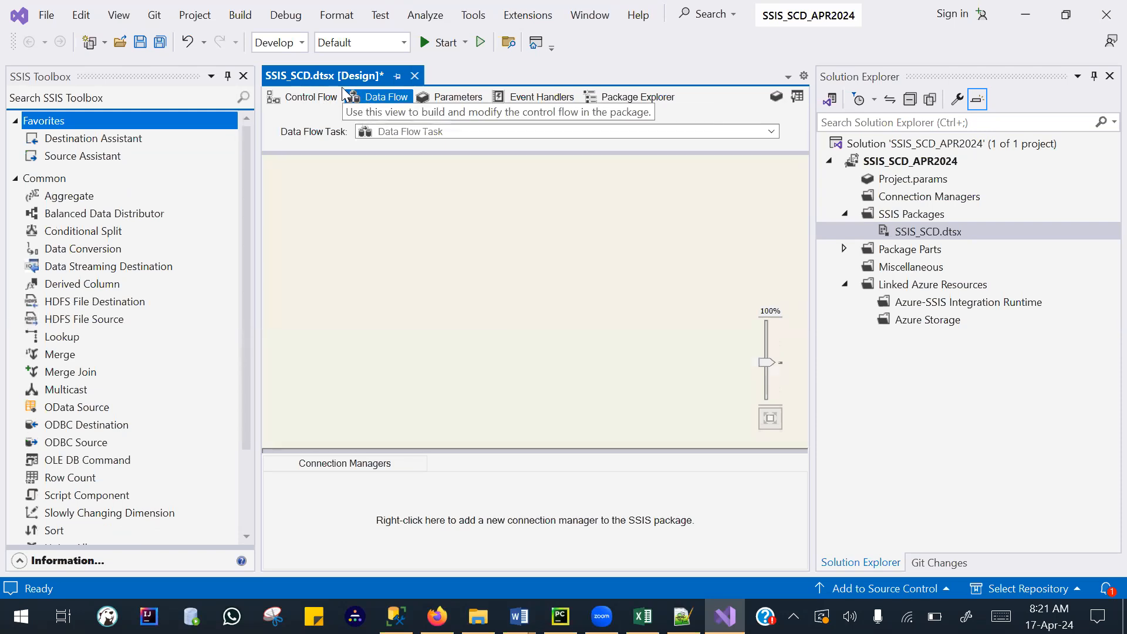
drag(79, 159, 463, 232)
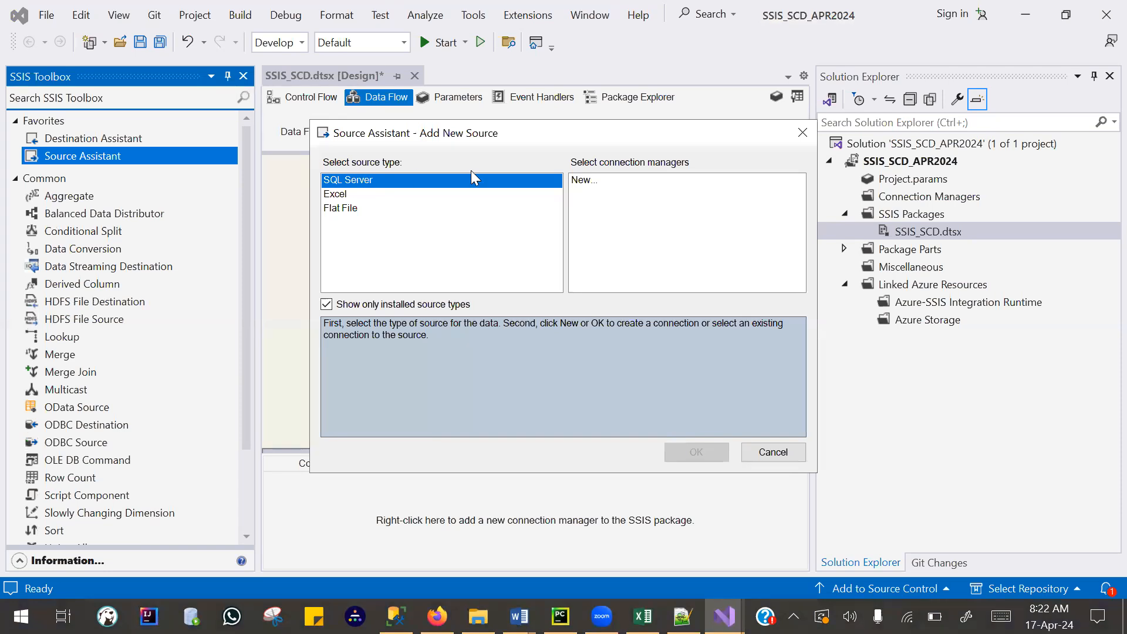
click(598, 181)
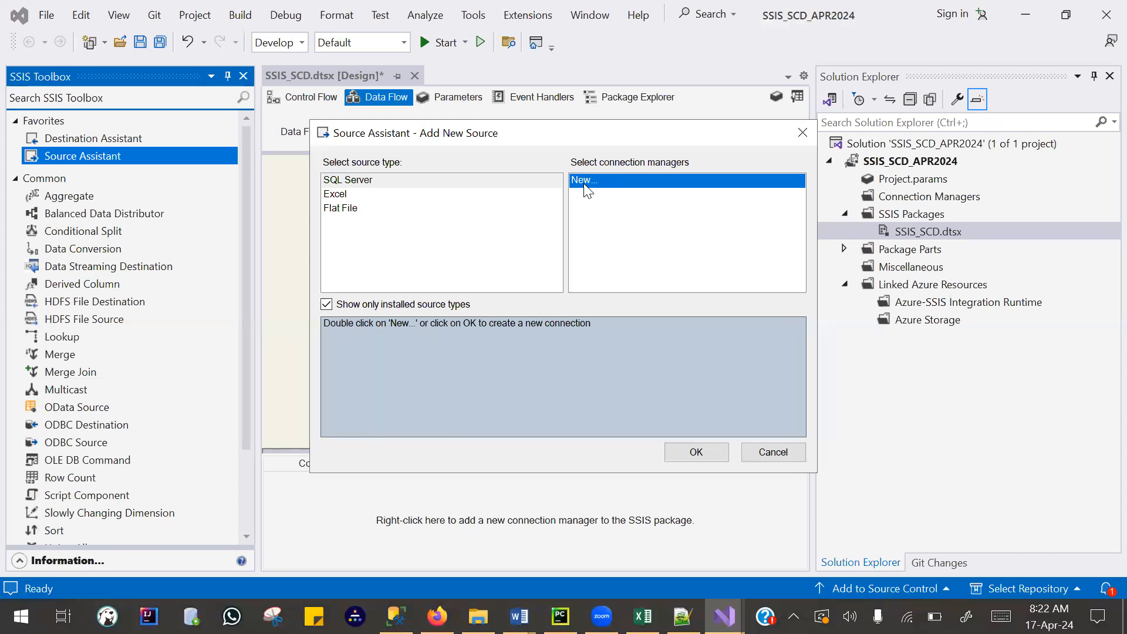
click(361, 181)
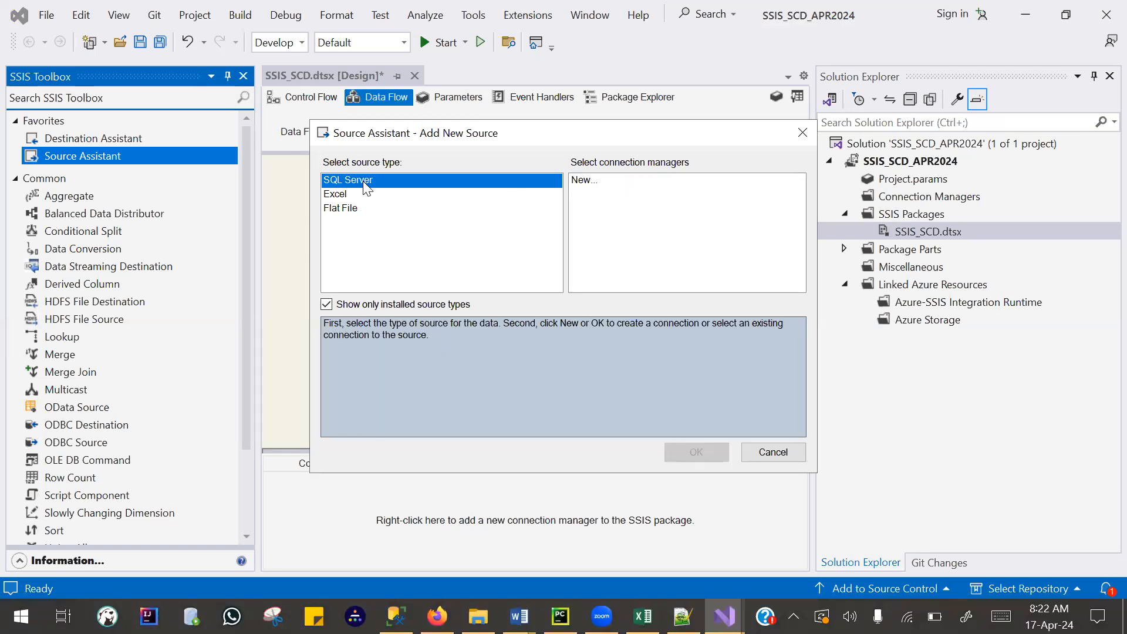
click(595, 183)
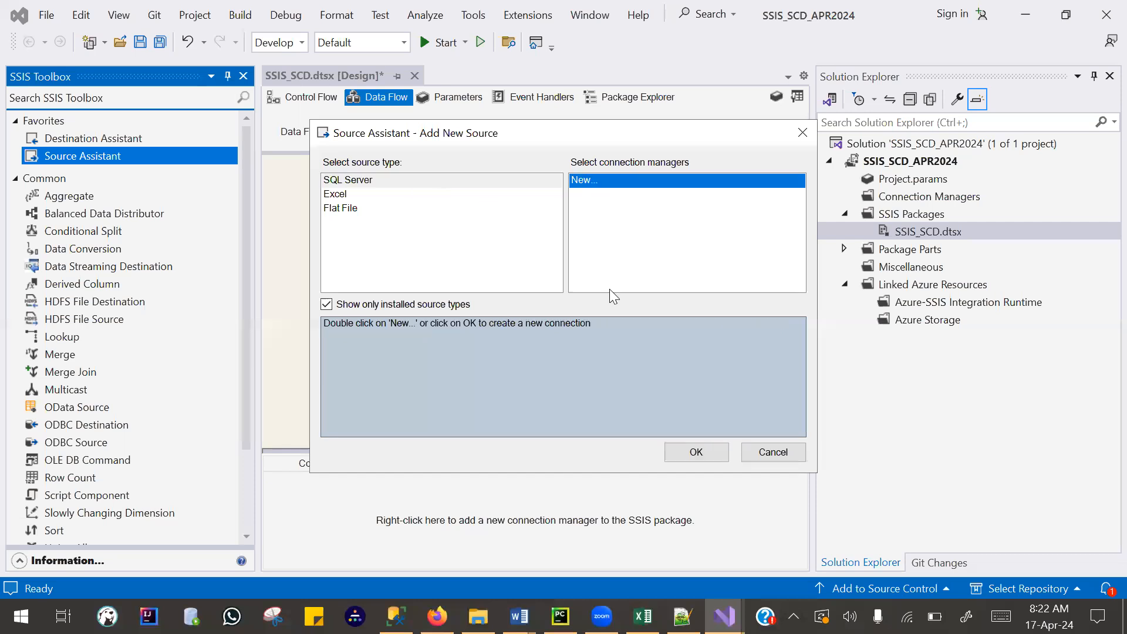
click(696, 452)
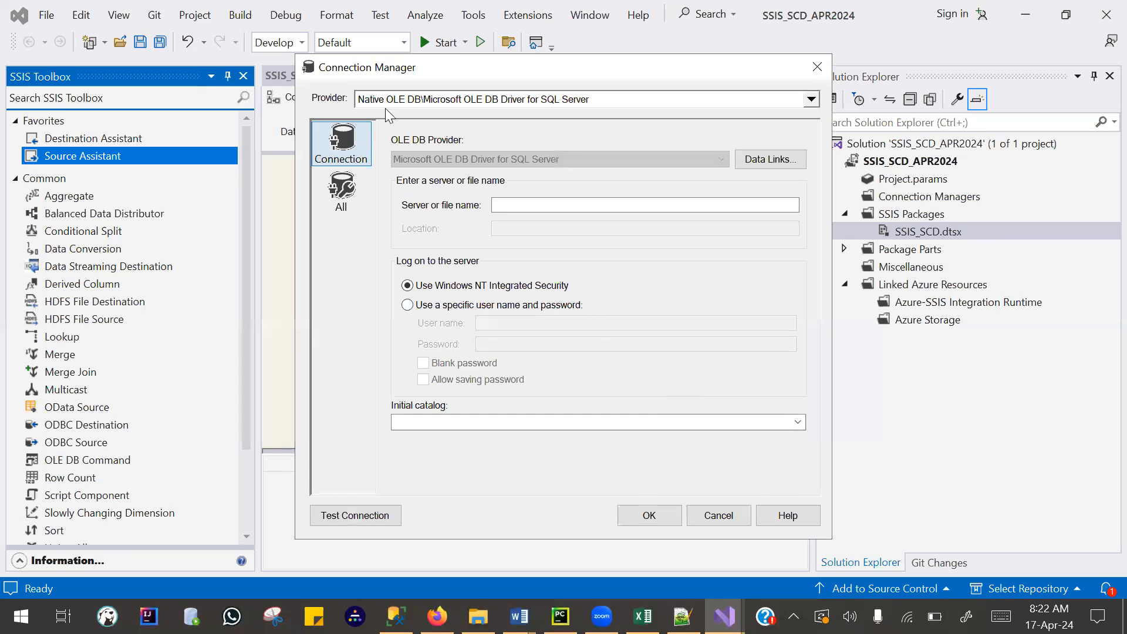
- Set the connection's provider to Microsoft OLE DB Provider for SQL Server and enter the local server's name
click(811, 99)
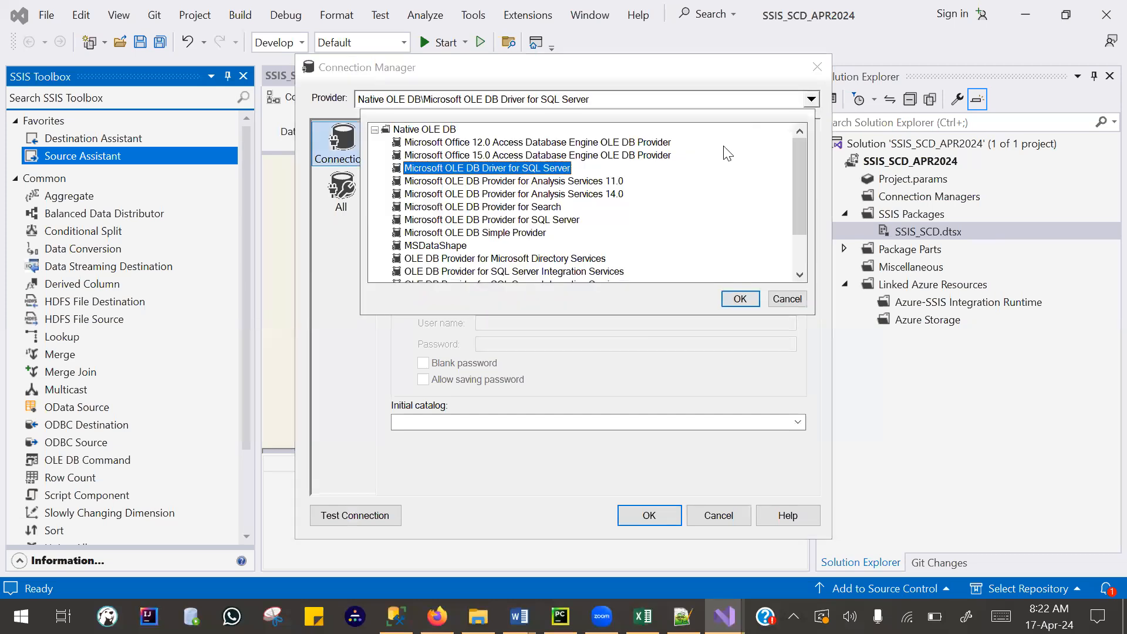
click(447, 220)
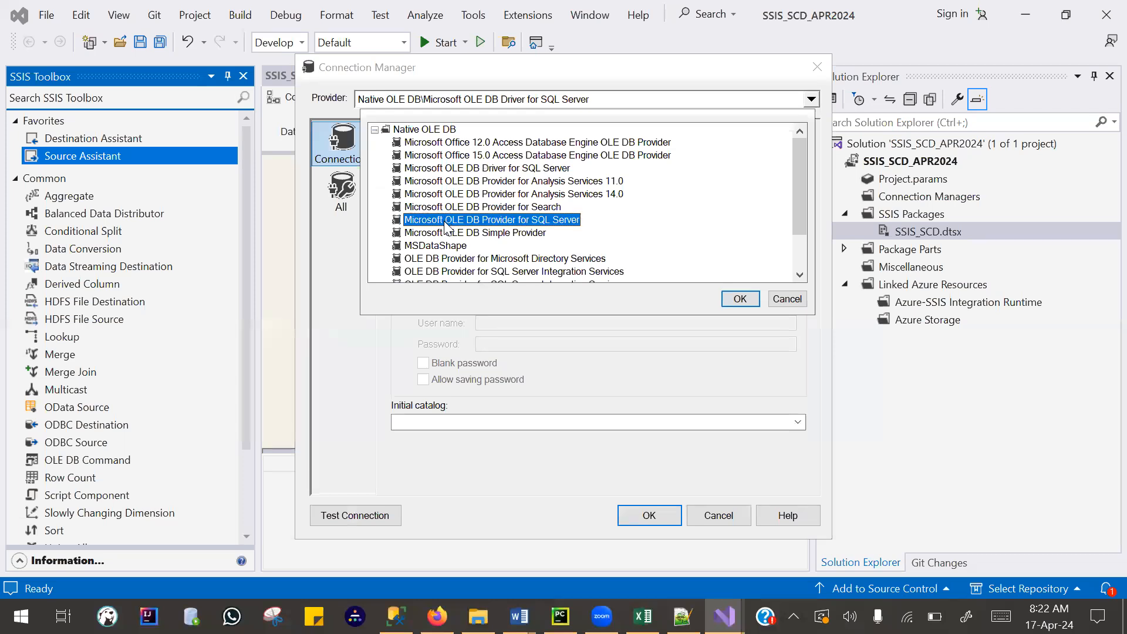
click(739, 298)
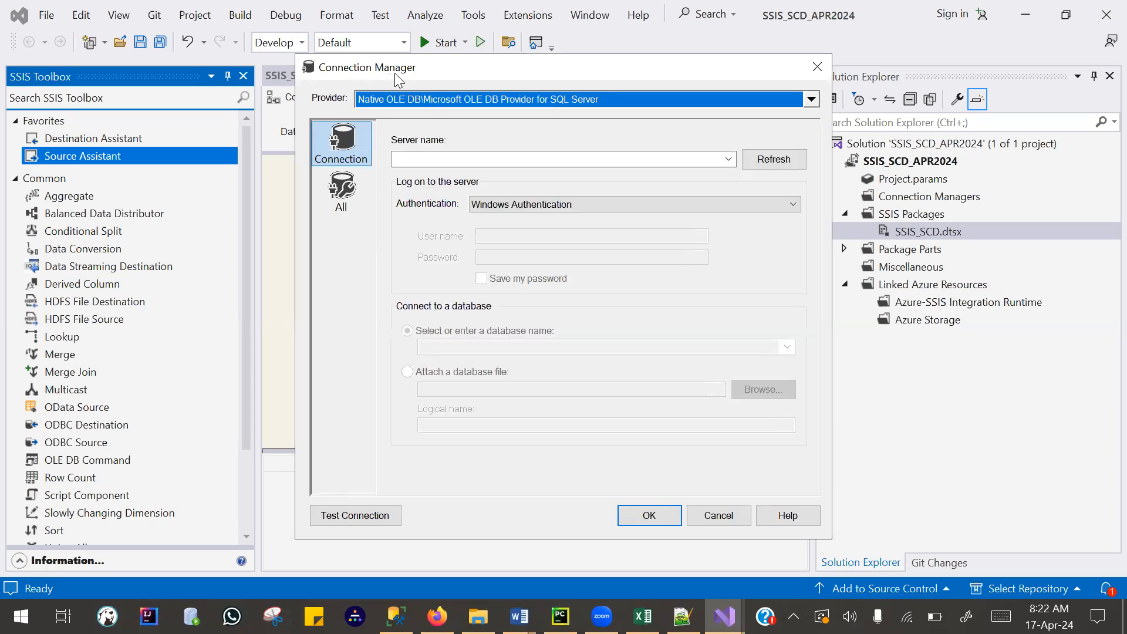
click(434, 159)
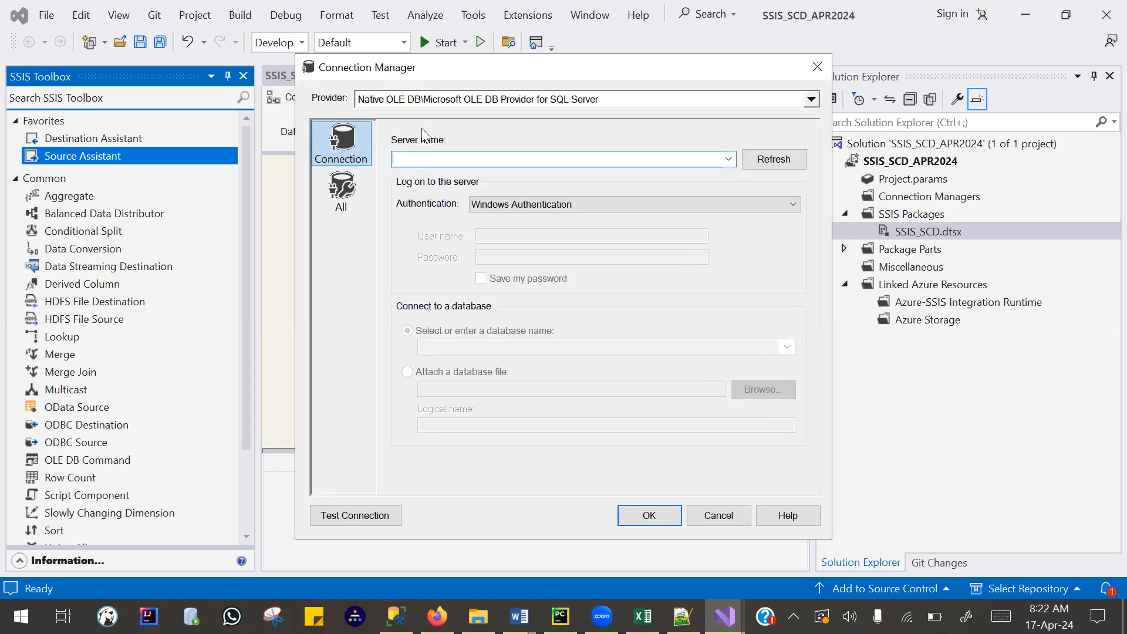
text(tushar-pc)
- Switch to SQL Server Management Studio and look up the server name in the Database Engine connection dialog
click(396, 616)
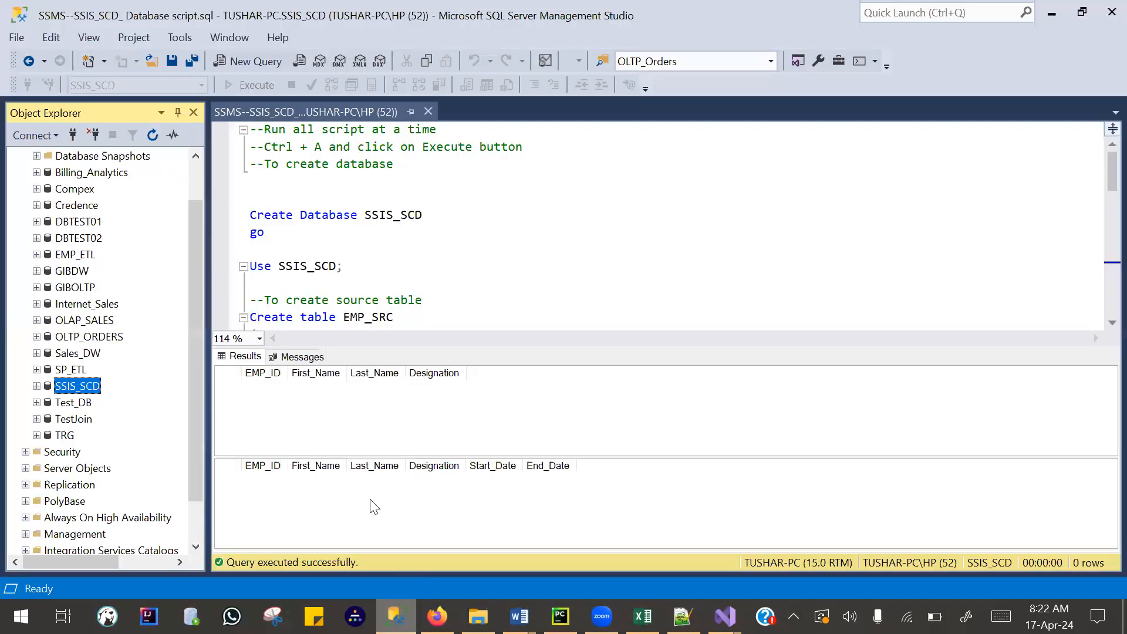
click(31, 136)
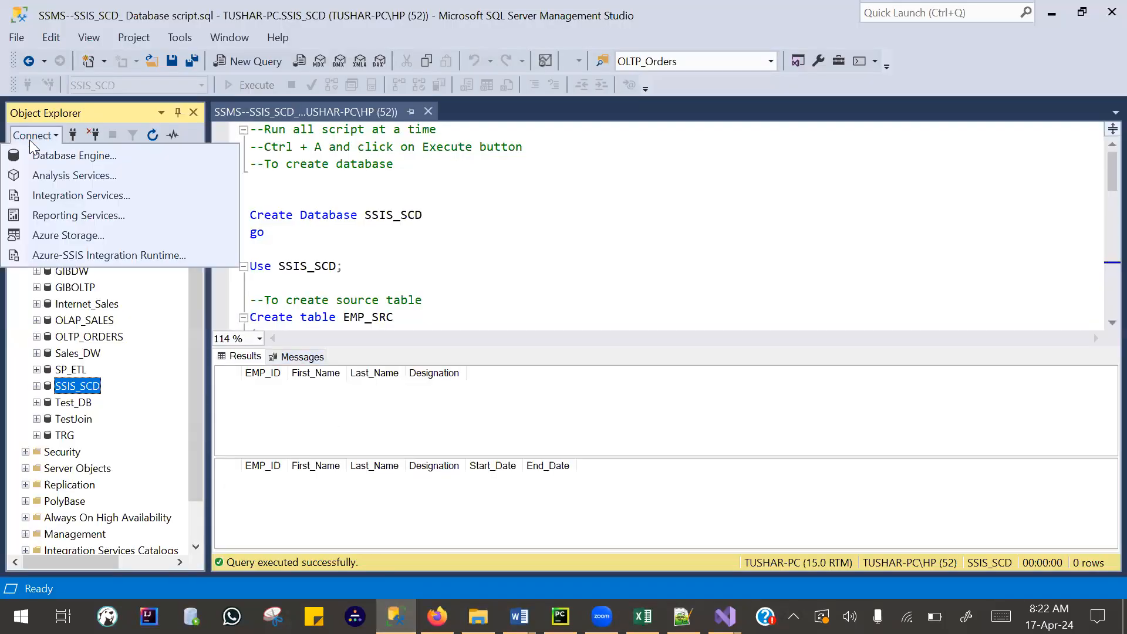
click(60, 157)
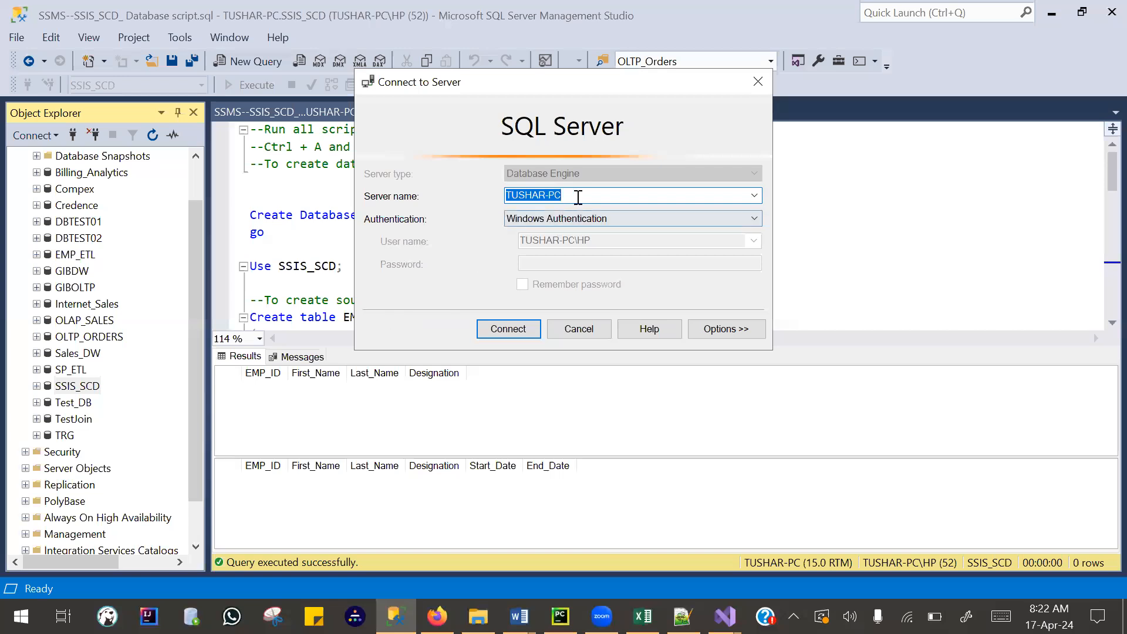
click(578, 197)
click(754, 196)
click(754, 196)
drag(599, 201, 496, 199)
drag(592, 193, 492, 206)
click(568, 193)
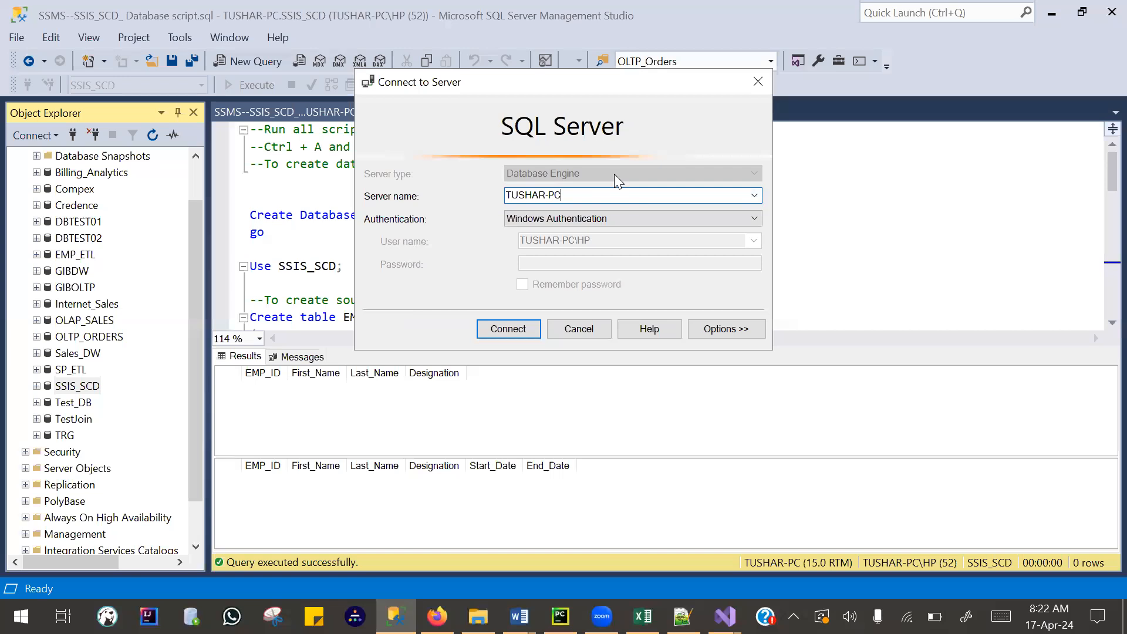
click(753, 84)
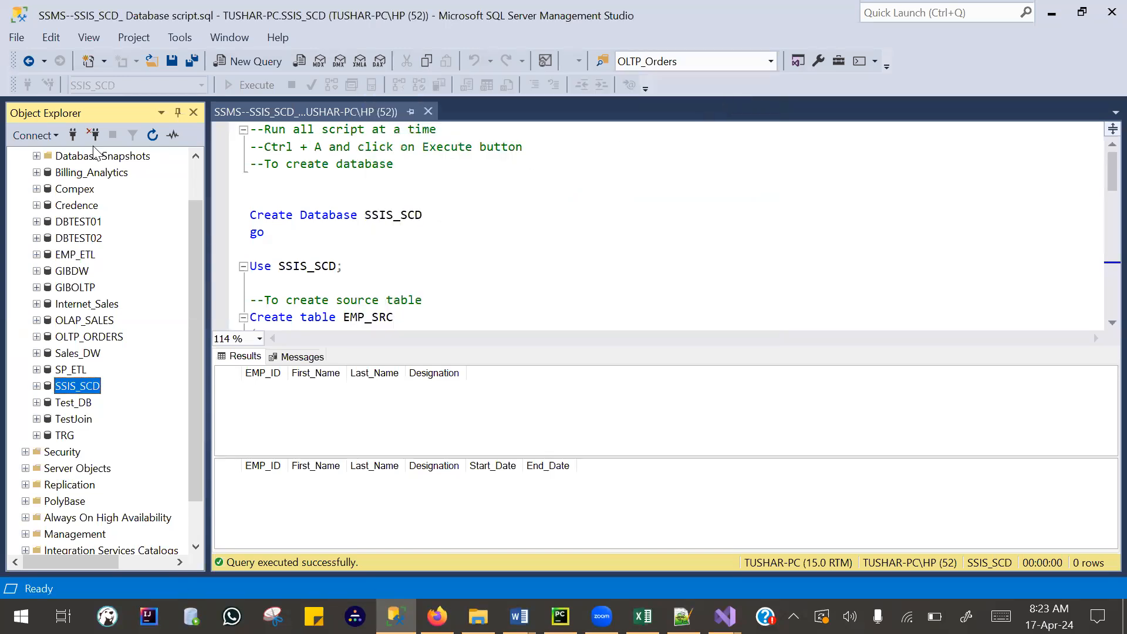
click(33, 130)
click(44, 153)
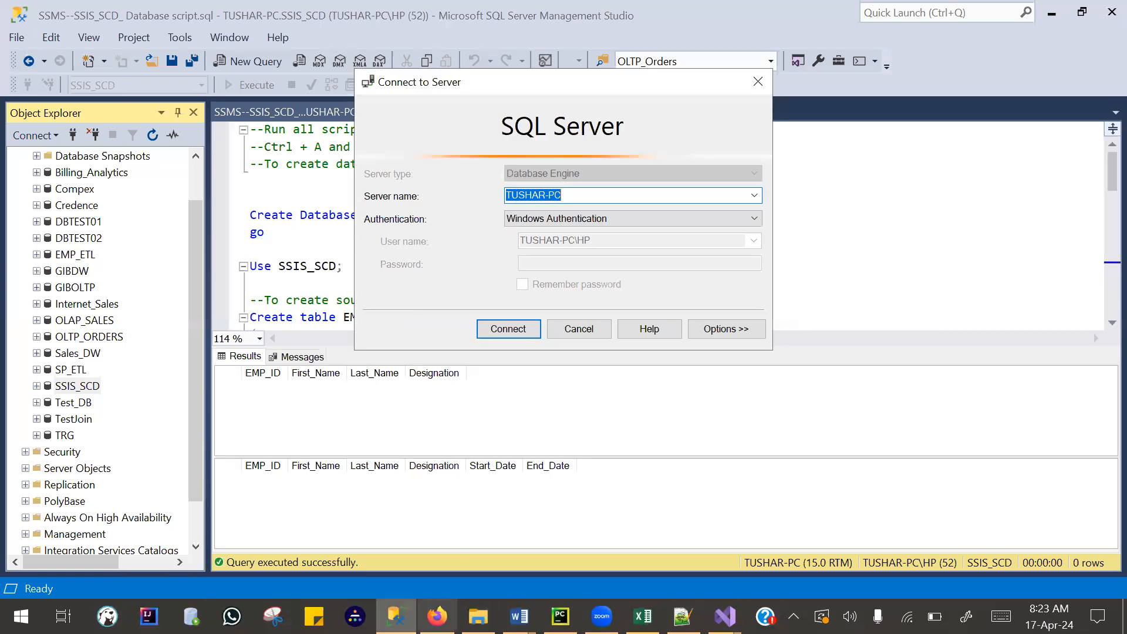
- Switch back to Visual Studio, re-enter the server name with an underscore before PC and try to list its databases
mouse_move(724, 616)
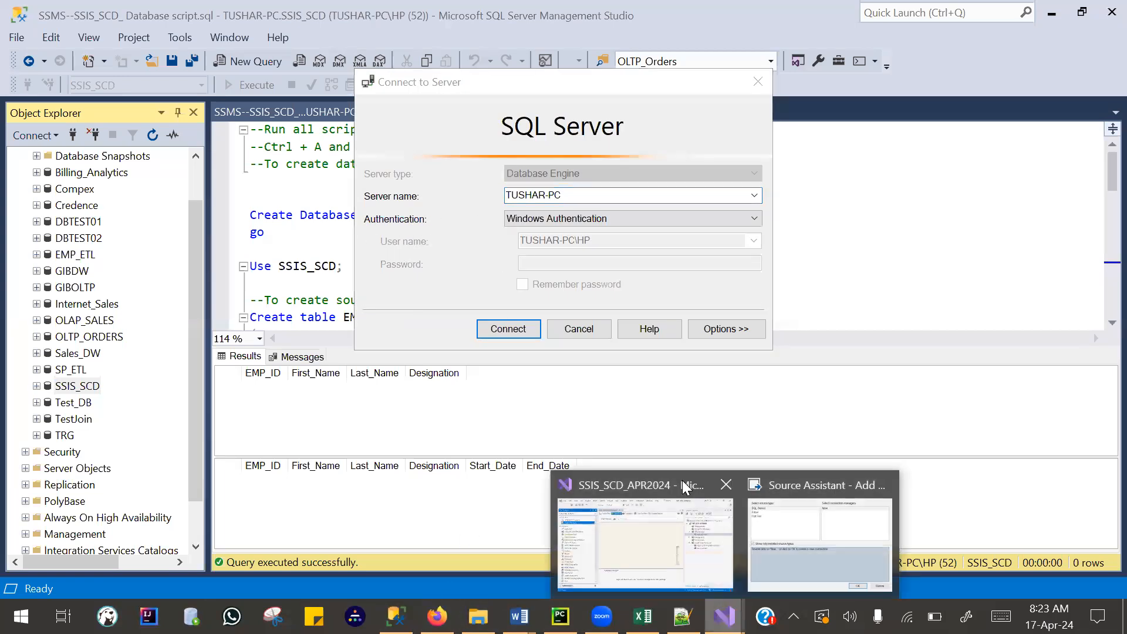
click(675, 529)
click(468, 165)
drag(476, 163, 291, 105)
text(TUSHAR_)
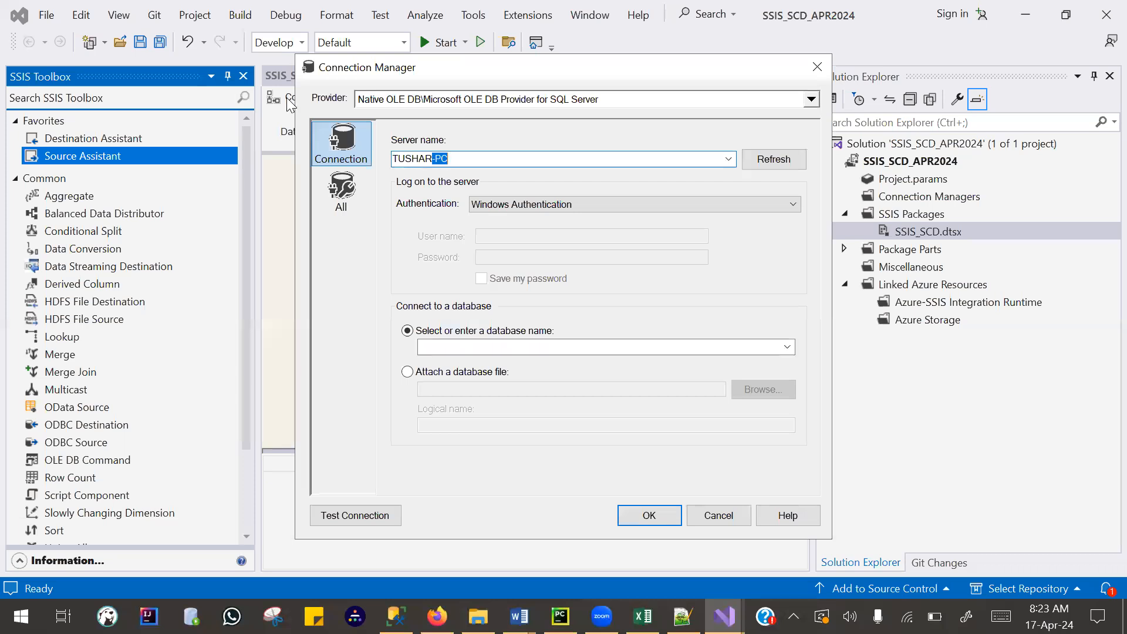
text(PC)
click(788, 346)
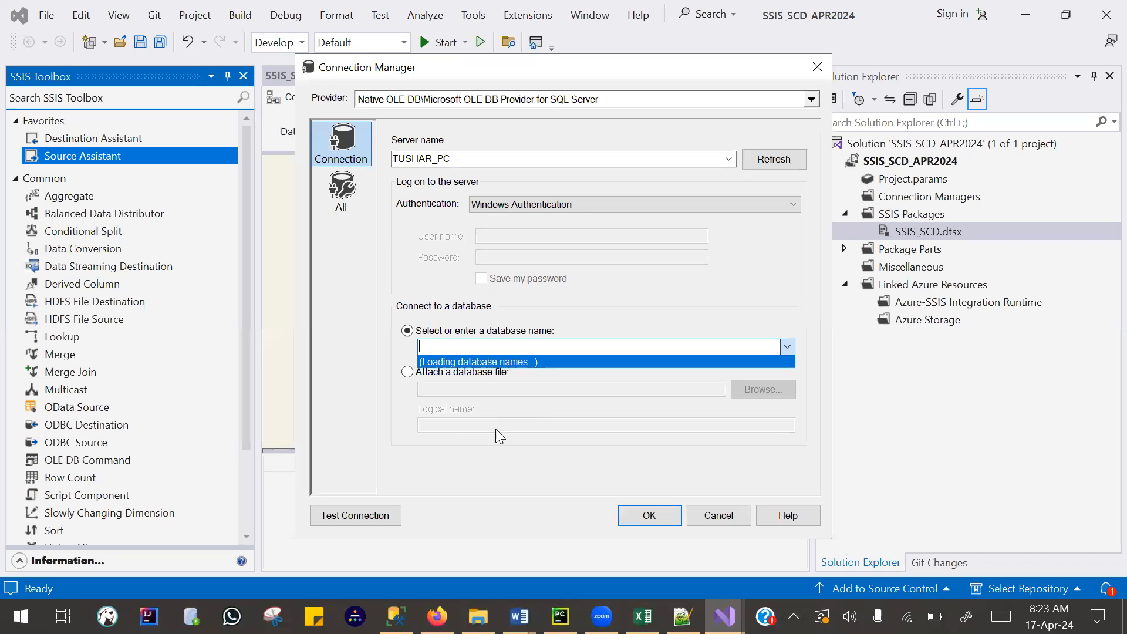
- Switch to SQL Server Management Studio, cancel the server connection dialog and check the database name in the script's Use statement
click(397, 616)
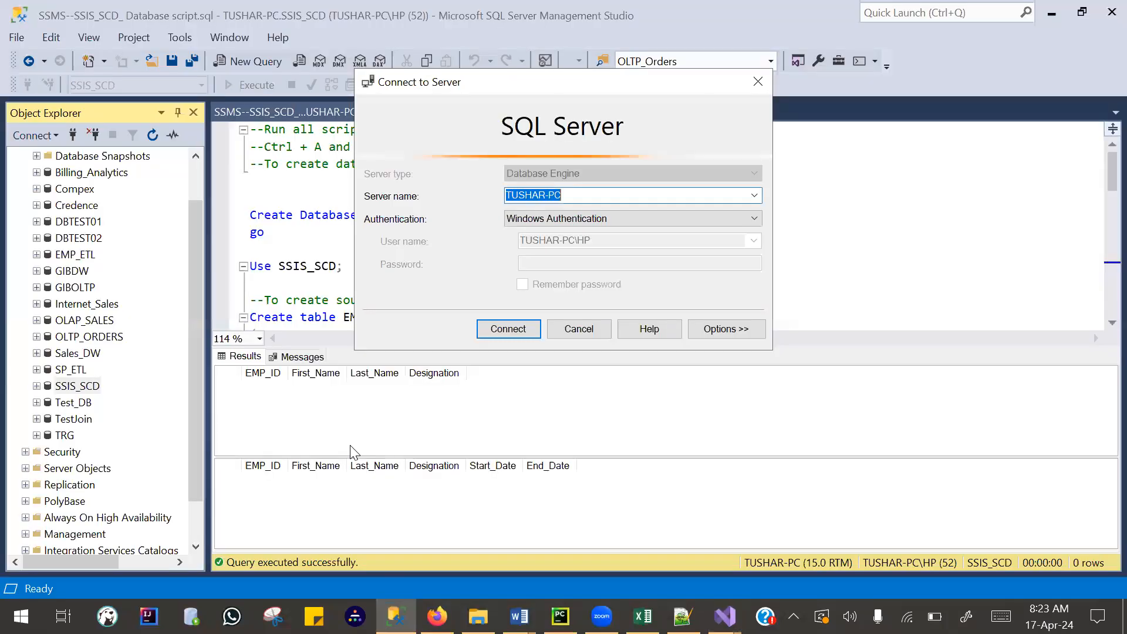
click(569, 327)
drag(337, 266, 279, 266)
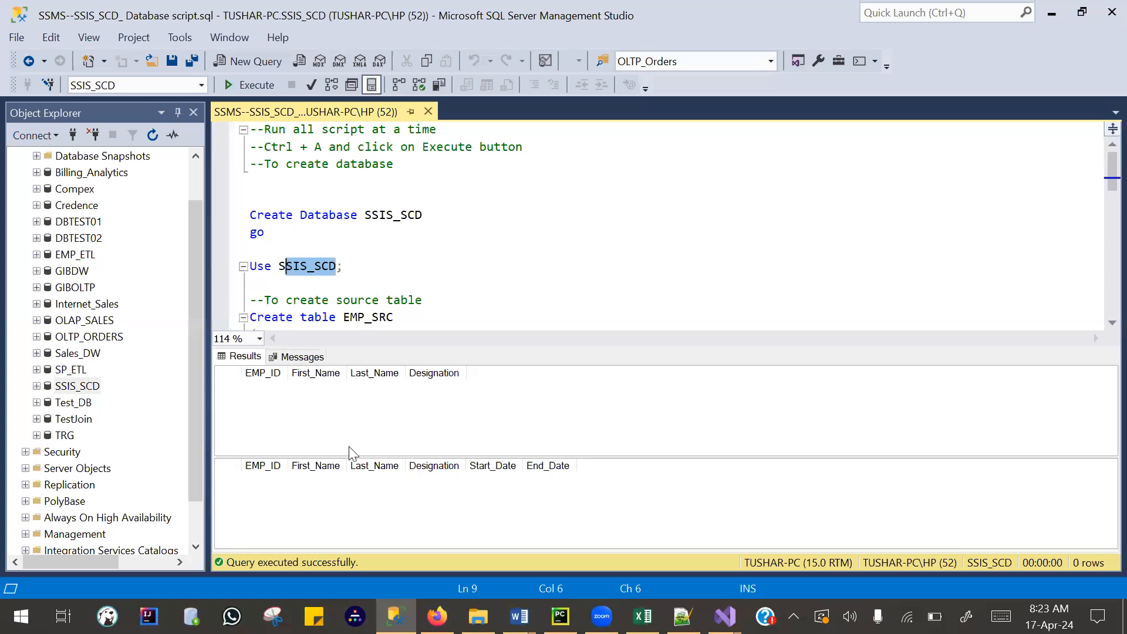
- Switch back to Visual Studio and correct the connection's server name to the local server, with a hyphen before PC
click(723, 614)
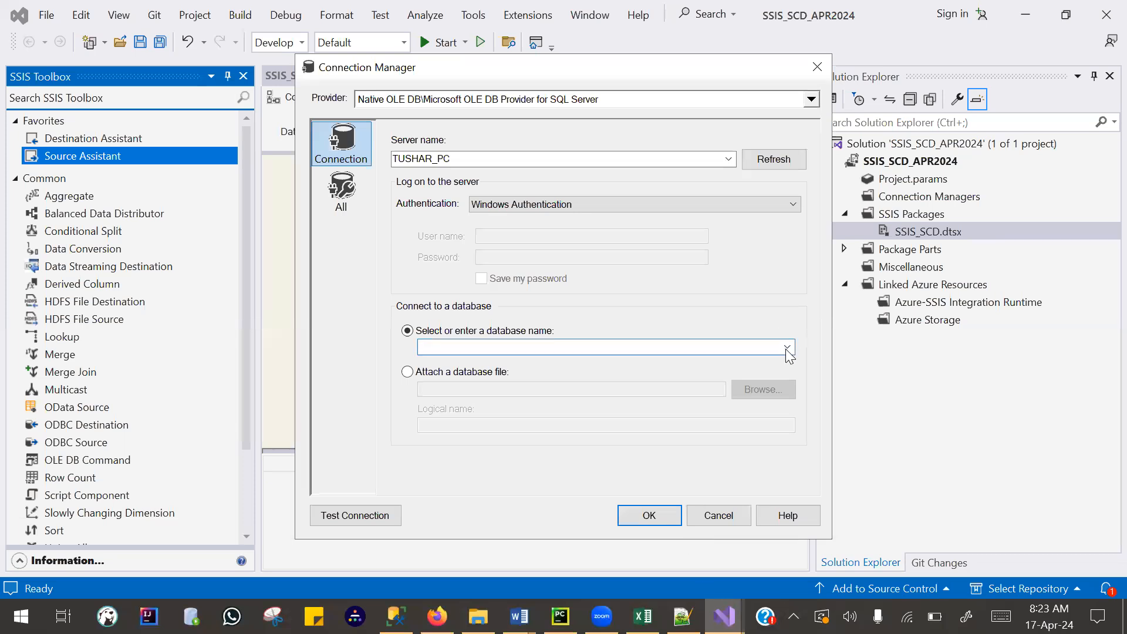
click(787, 347)
click(430, 158)
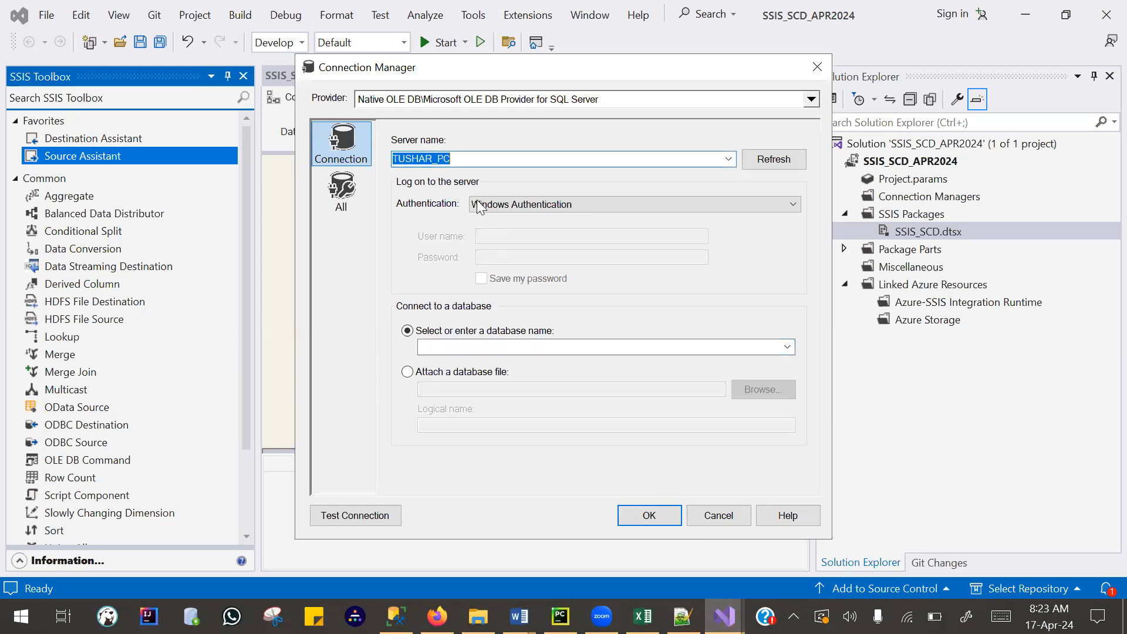
key(Delete)
text(-)
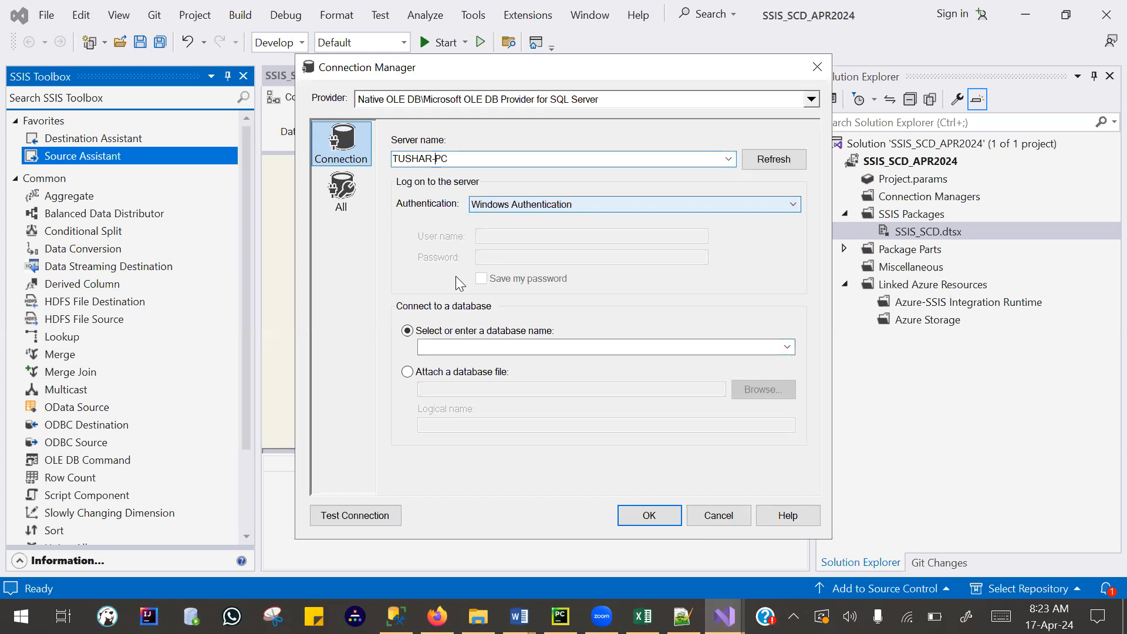
click(787, 346)
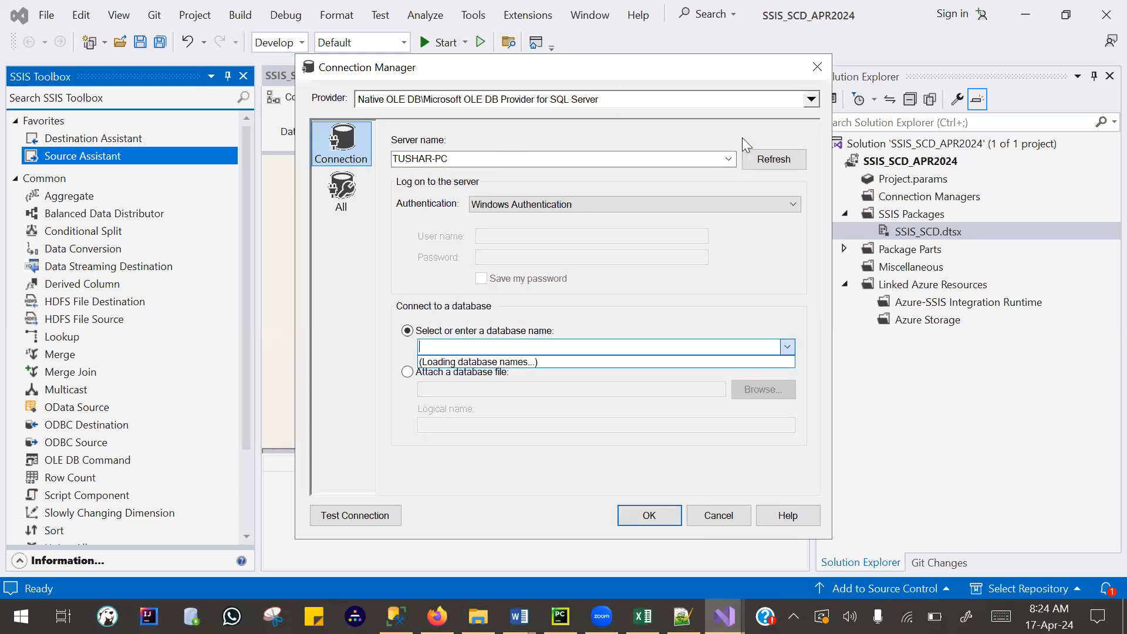
click(728, 159)
click(728, 159)
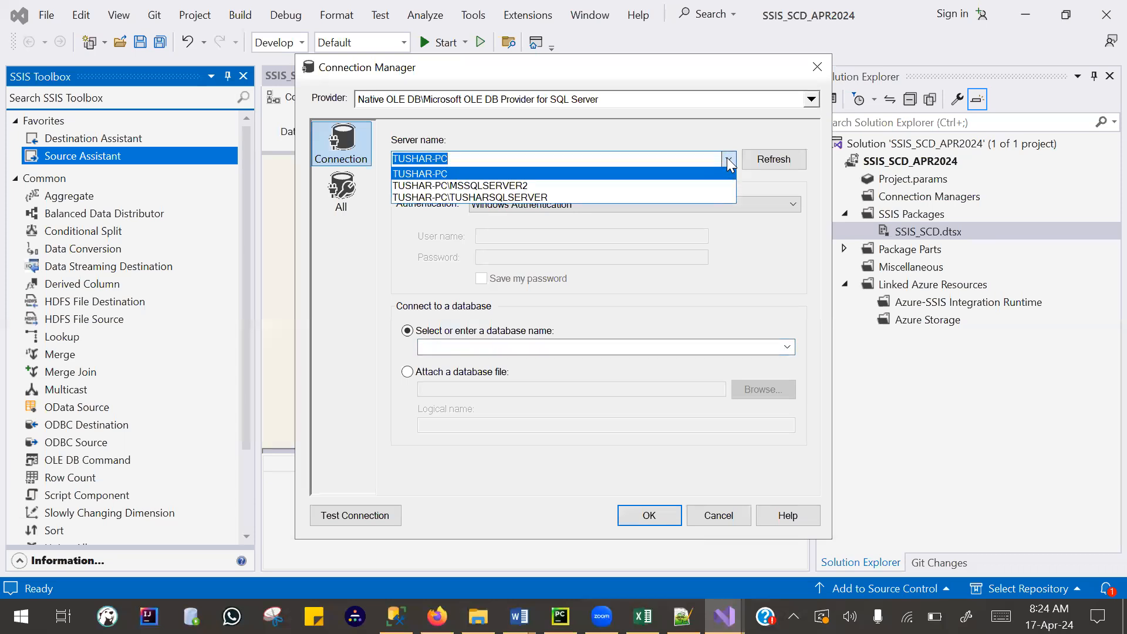
click(717, 177)
- Select SSIS_SCD as the connection's database, then test the connection and accept it for the new OLE DB source
click(787, 347)
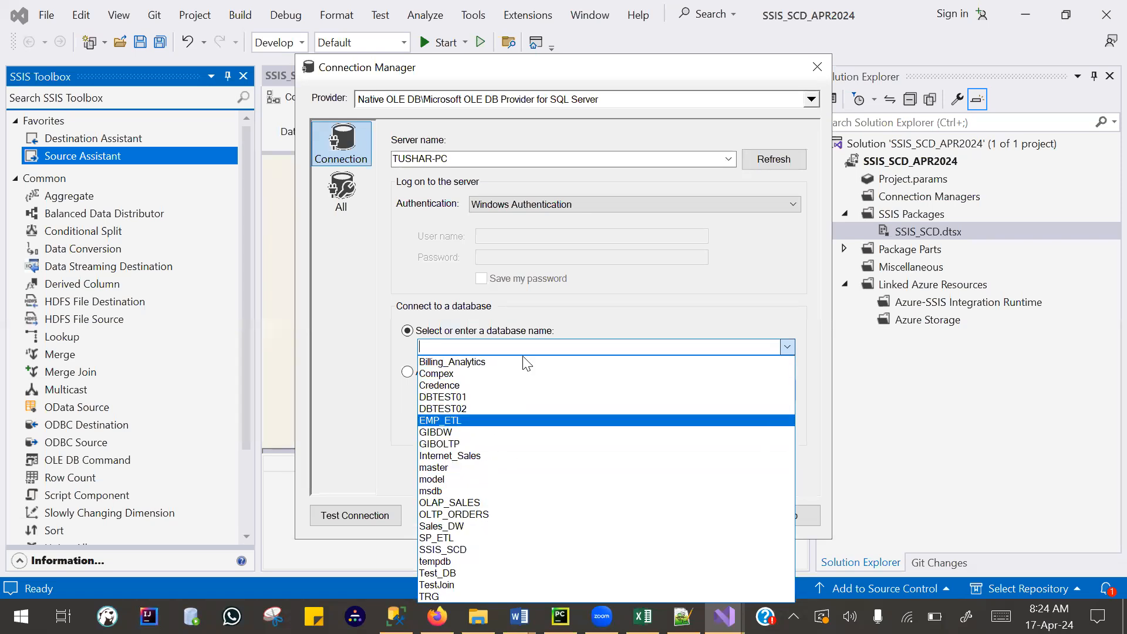
click(510, 549)
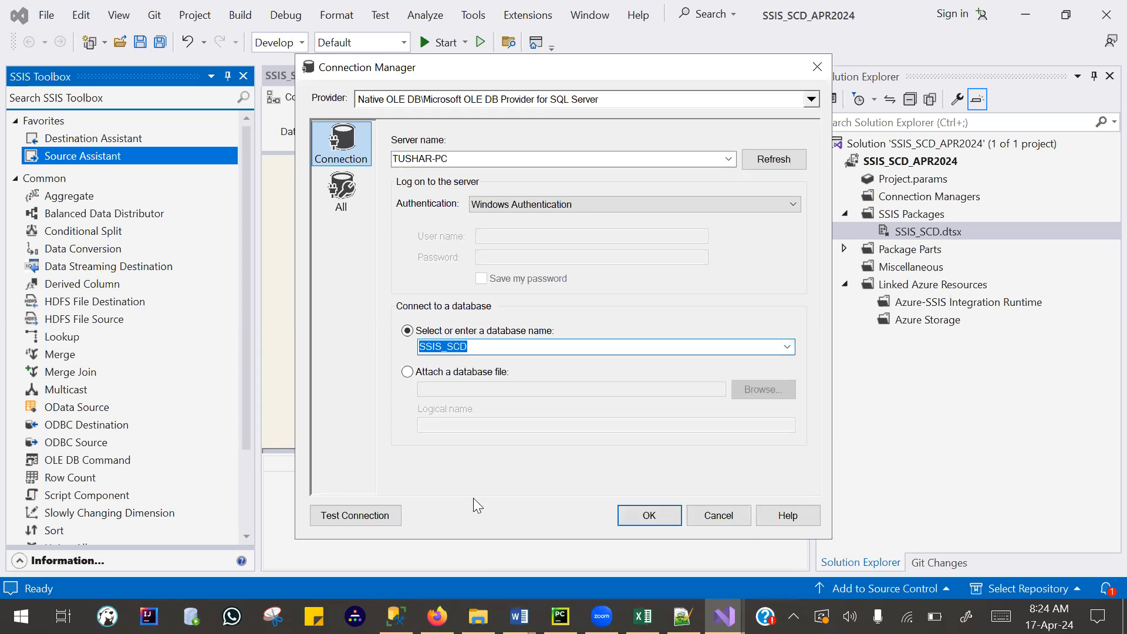
click(365, 519)
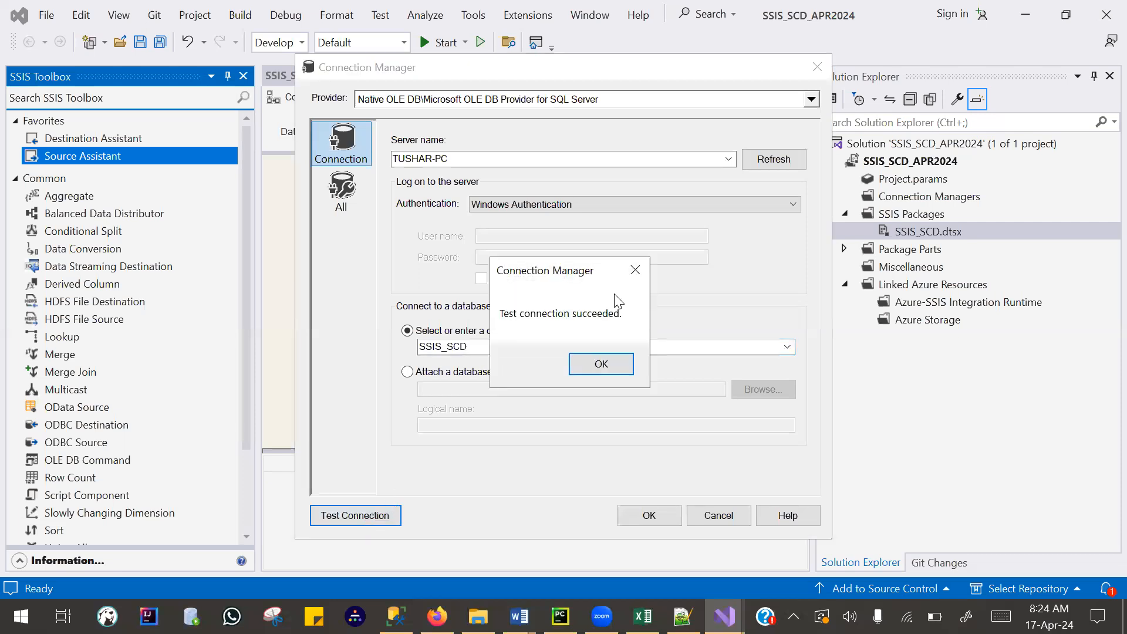
drag(578, 279, 433, 290)
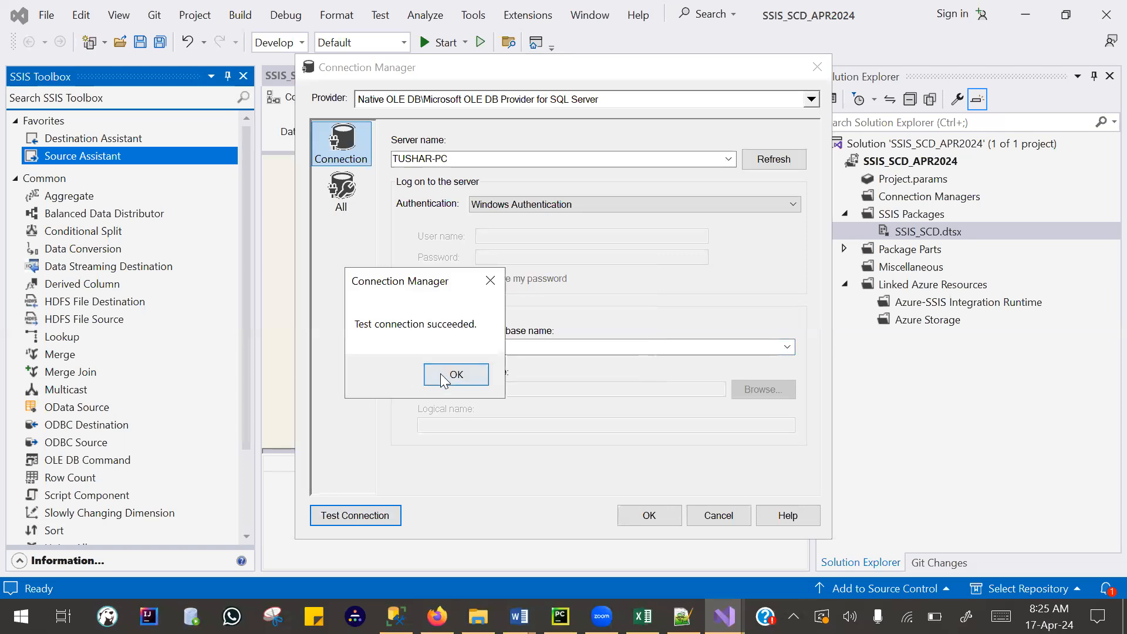
click(433, 377)
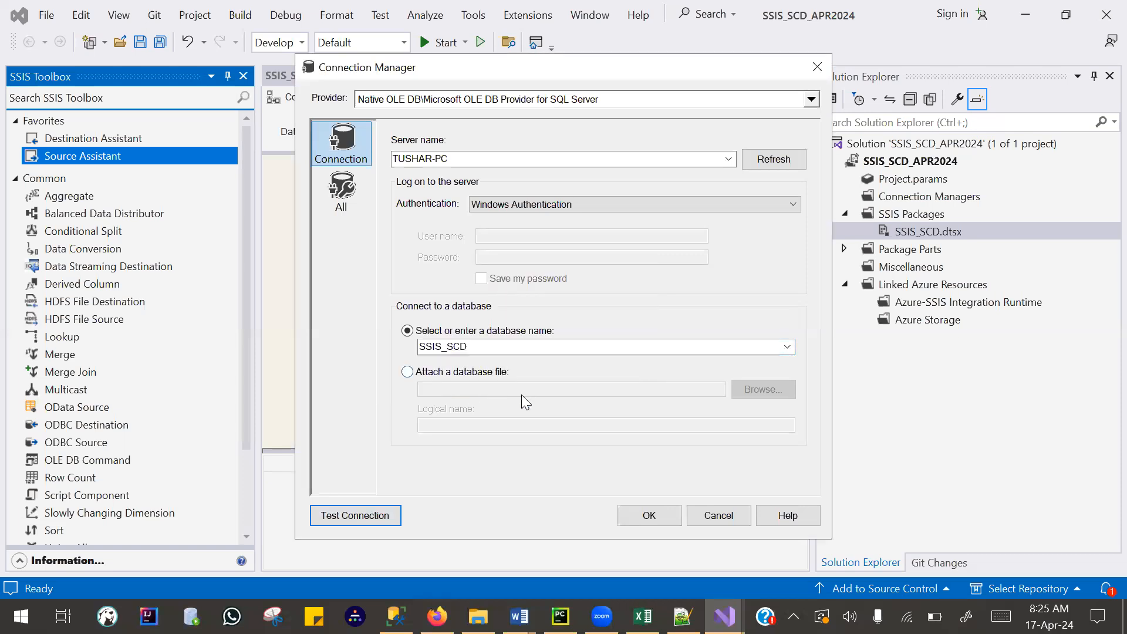
click(650, 516)
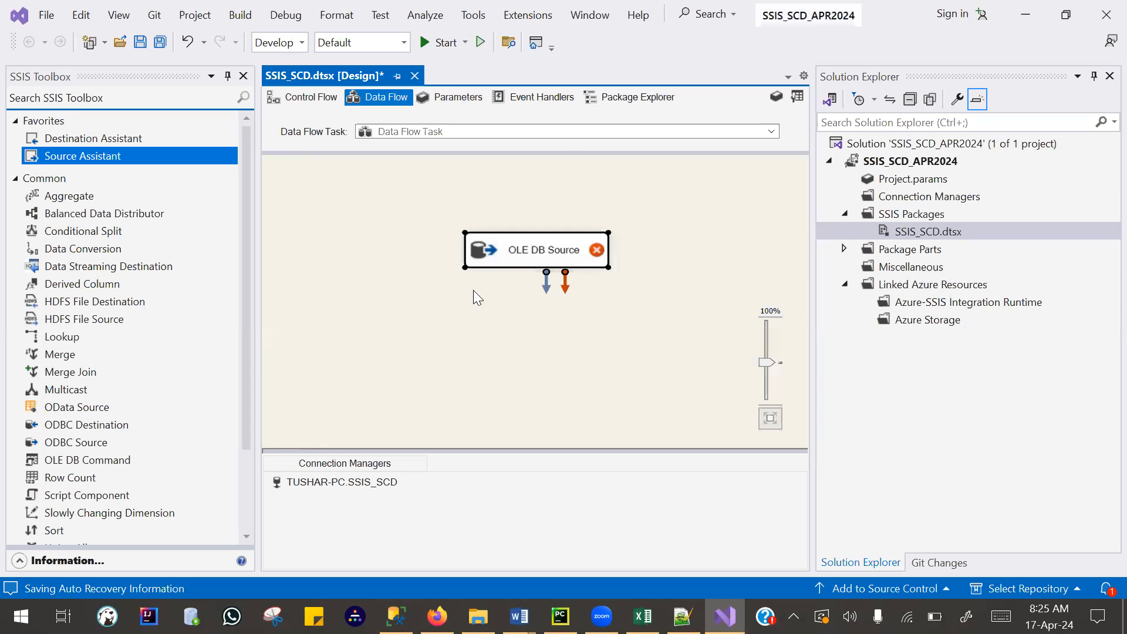
- Rename the OLE DB source as EMP_SRC and move it slightly higher on the data flow canvas
right_click(524, 251)
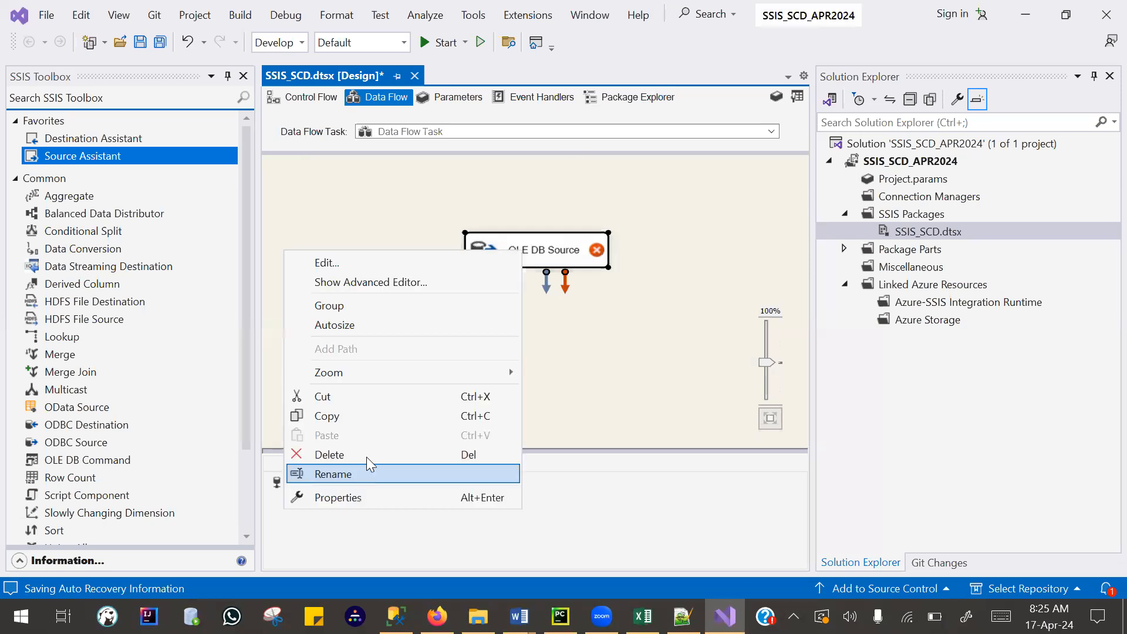
click(367, 460)
text(EMP)
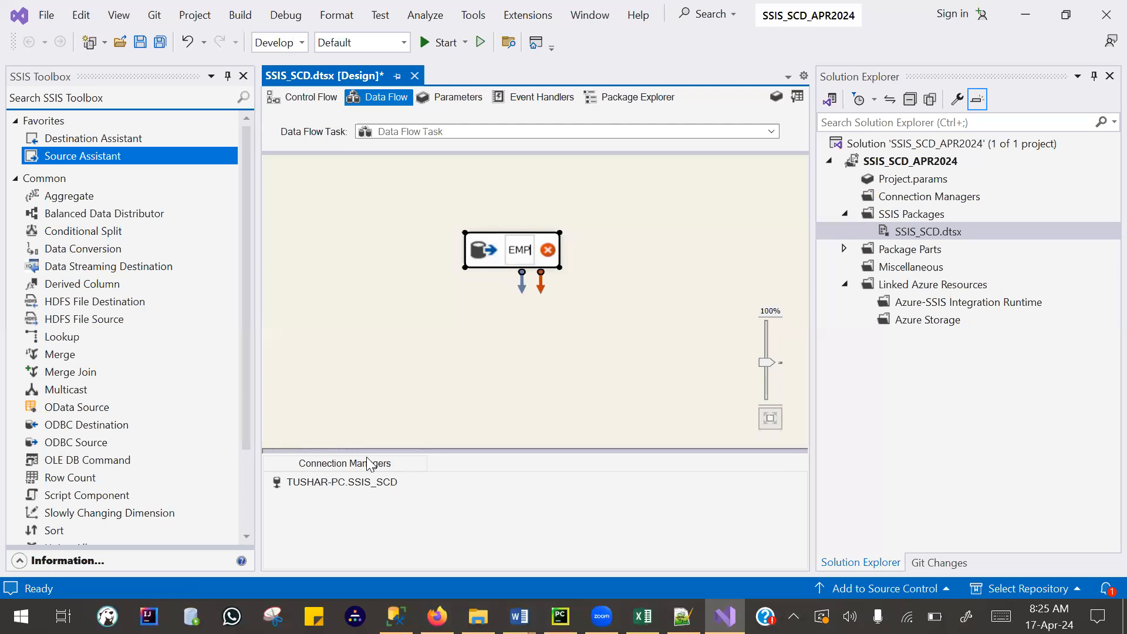
text(_)
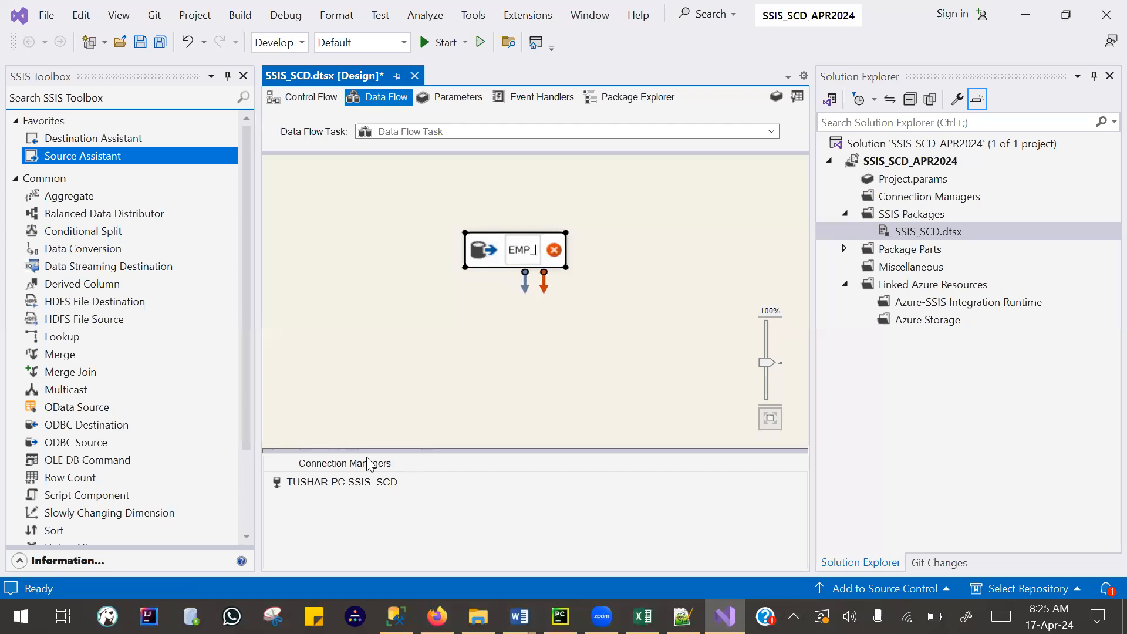
text(SRC)
key(Return)
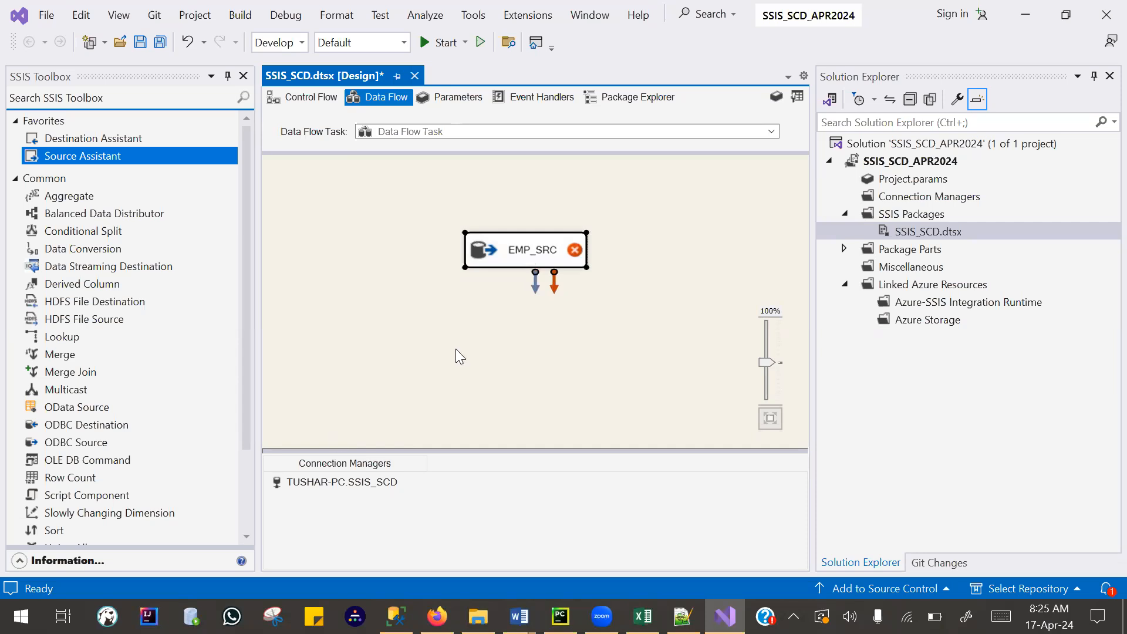
drag(509, 243, 495, 207)
double_click(481, 215)
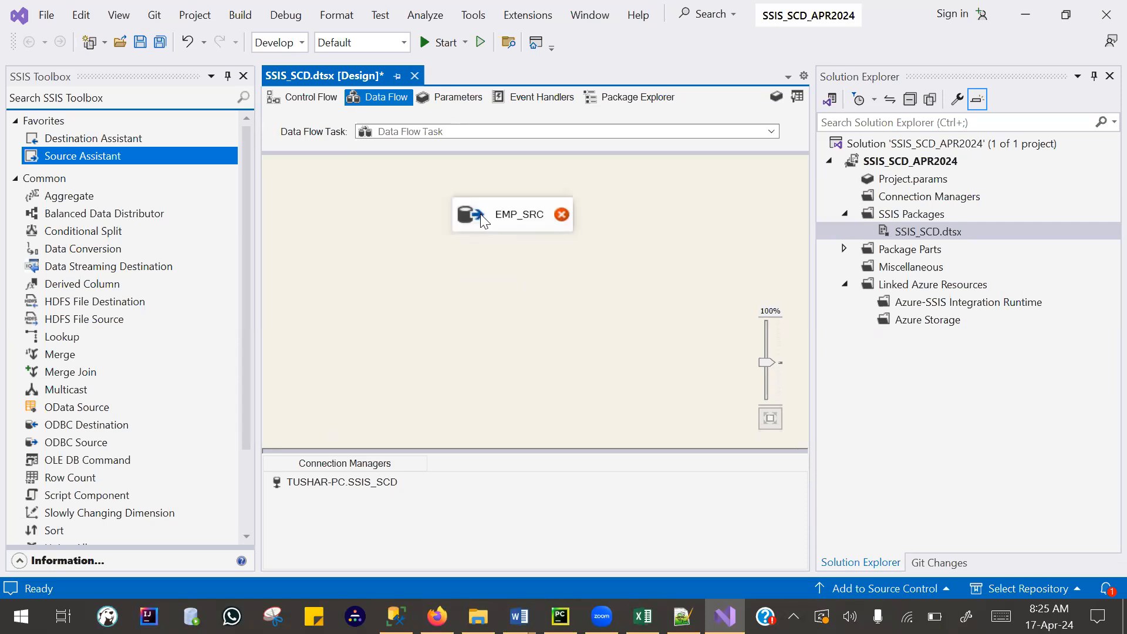
click(481, 217)
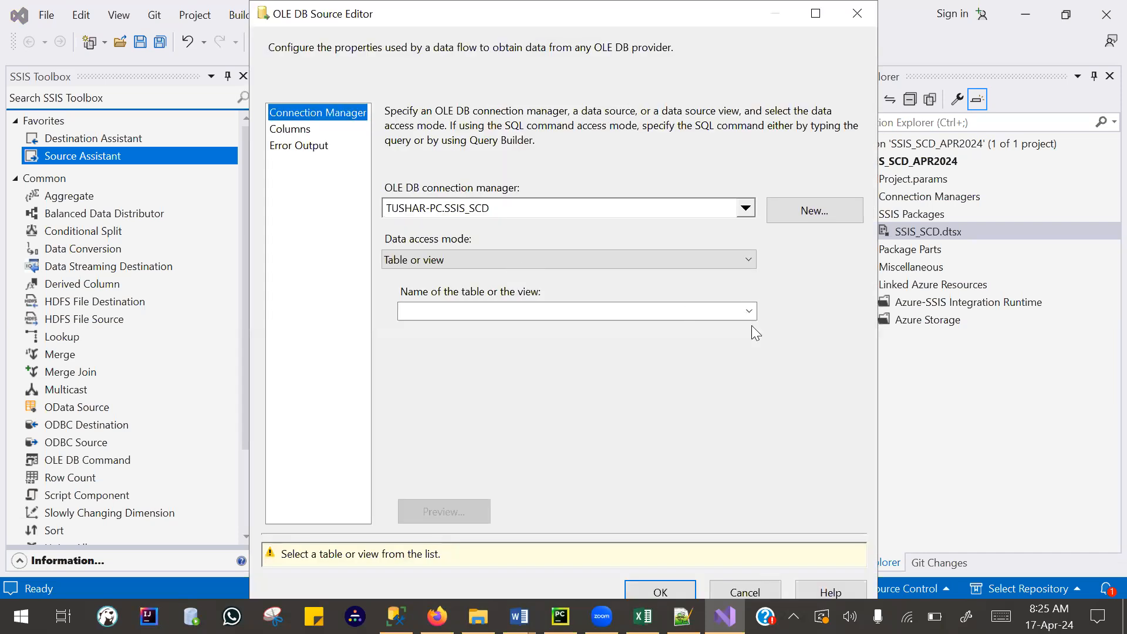
click(763, 593)
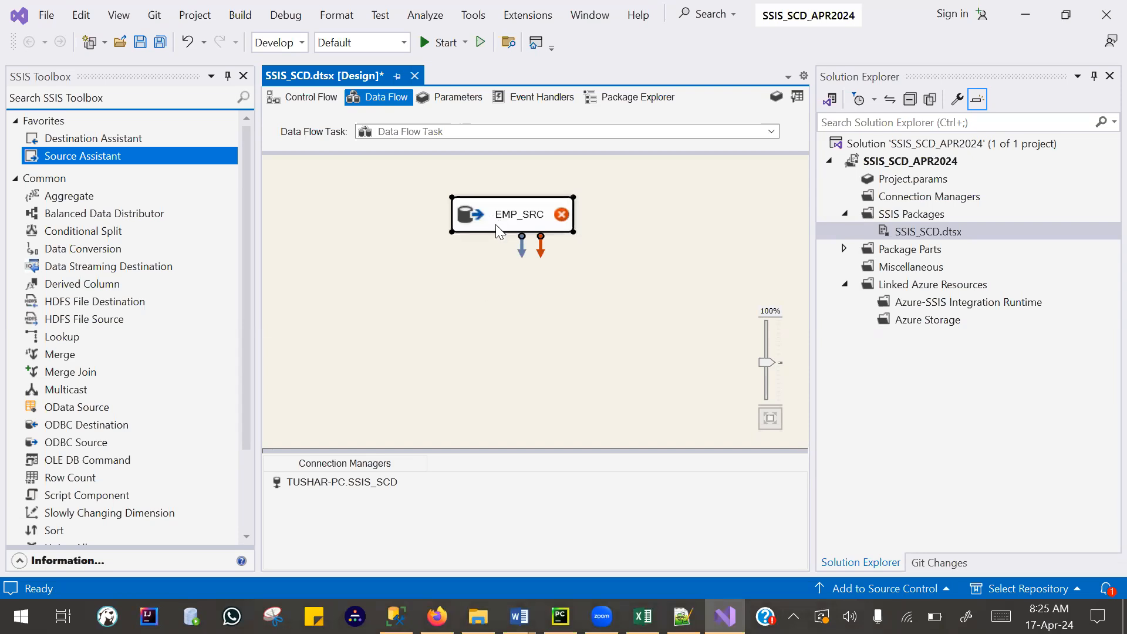
- Configure the EMP_SRC source to read from the table [dbo].[EMP_SRC], accept it and nudge the source upward
double_click(498, 228)
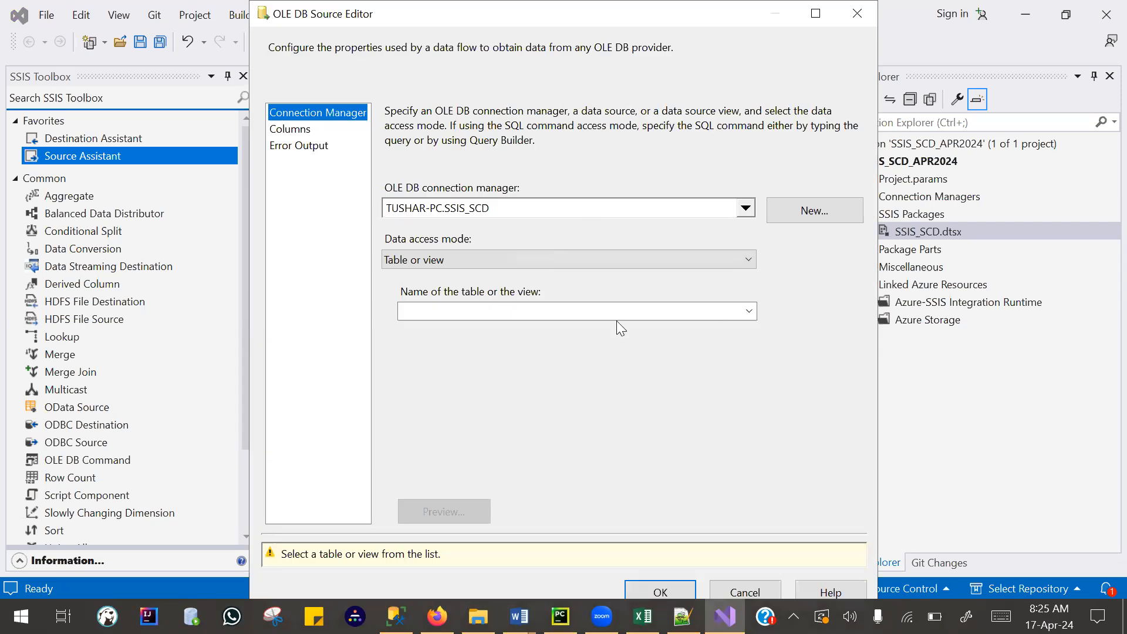
click(749, 312)
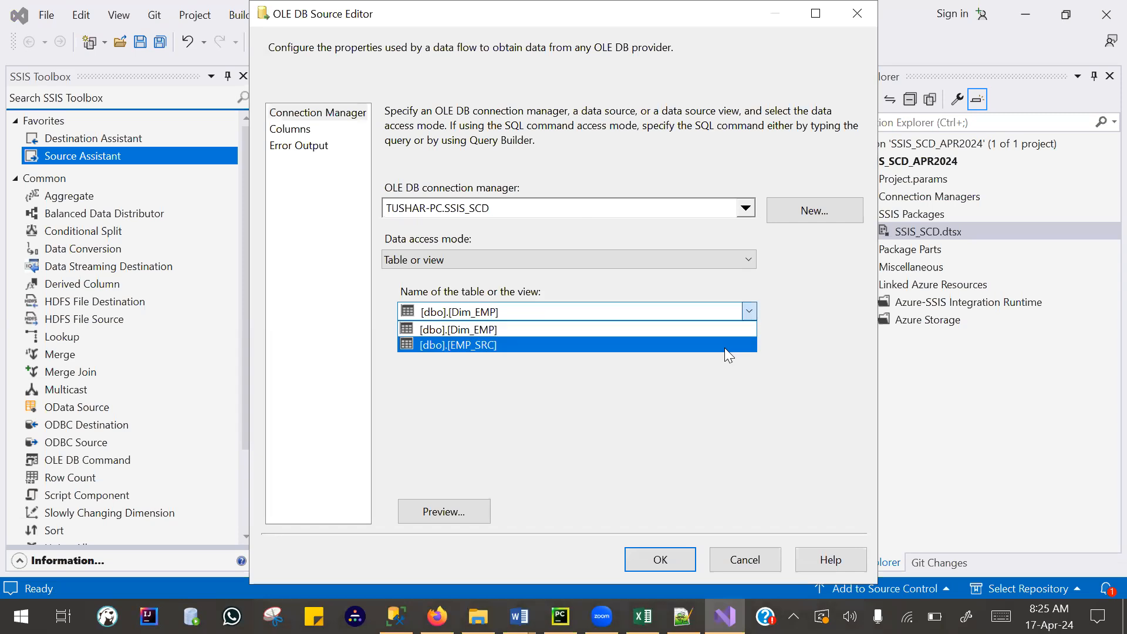
click(724, 345)
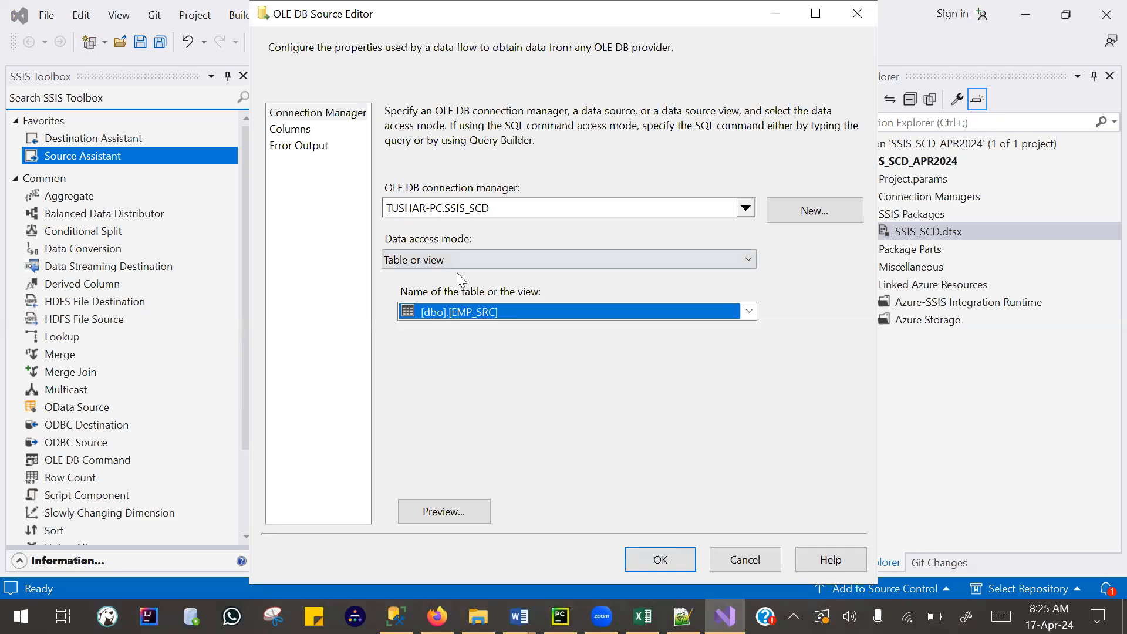
click(748, 311)
click(706, 345)
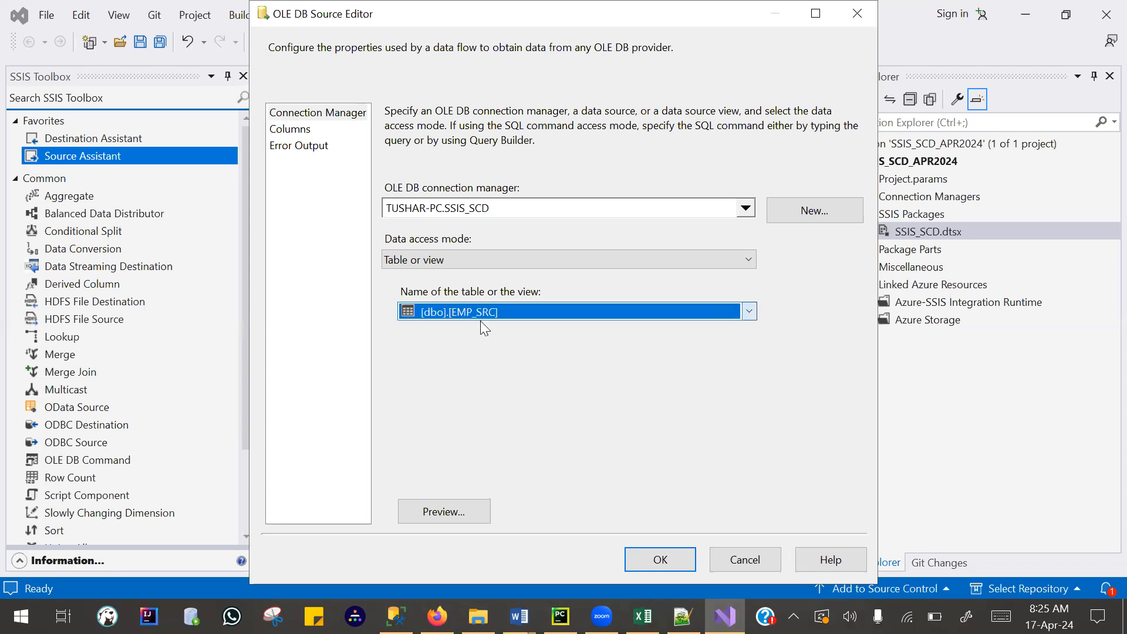
click(672, 554)
click(601, 321)
drag(514, 225, 518, 218)
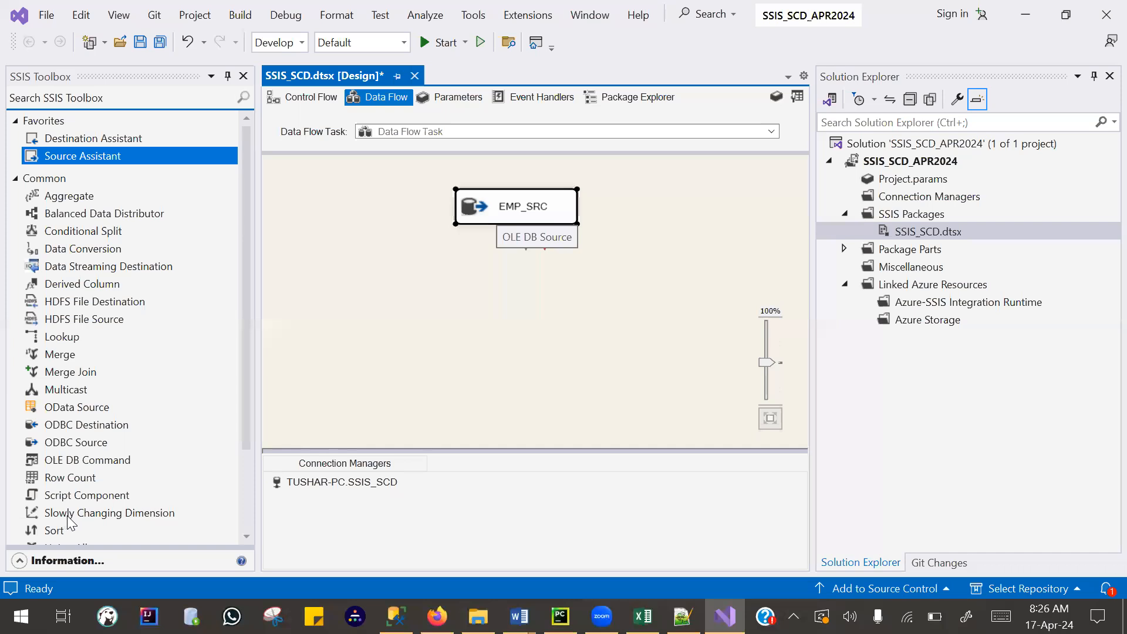
- Add a Slowly Changing Dimension transformation below EMP_SRC and connect the source's data output to it
drag(69, 516, 470, 321)
click(546, 221)
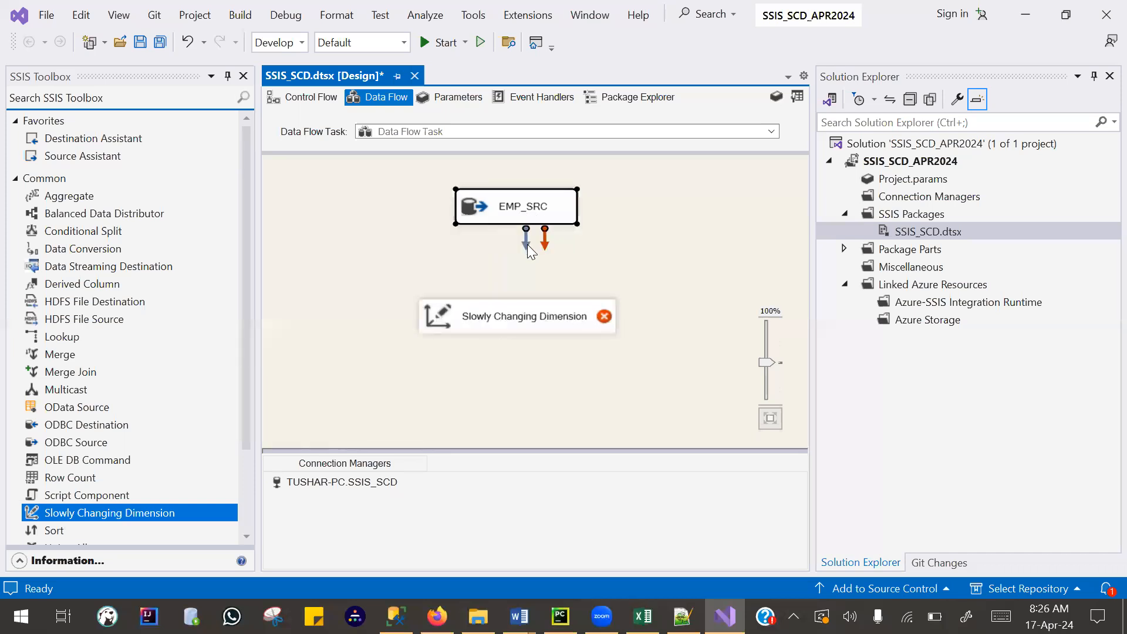
drag(507, 302, 507, 302)
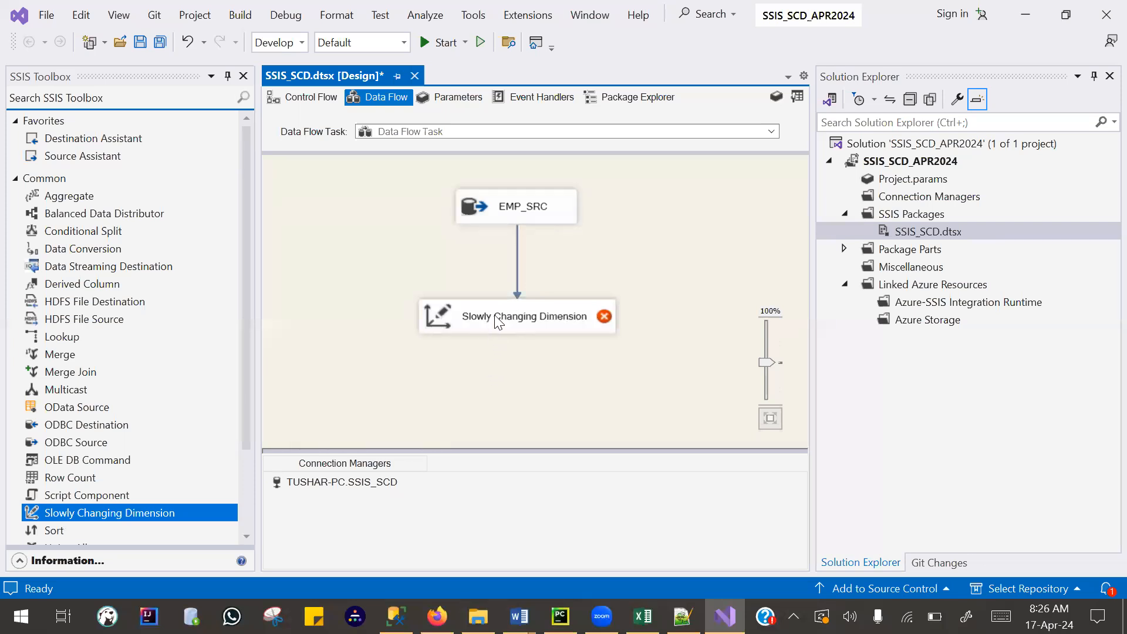
click(498, 321)
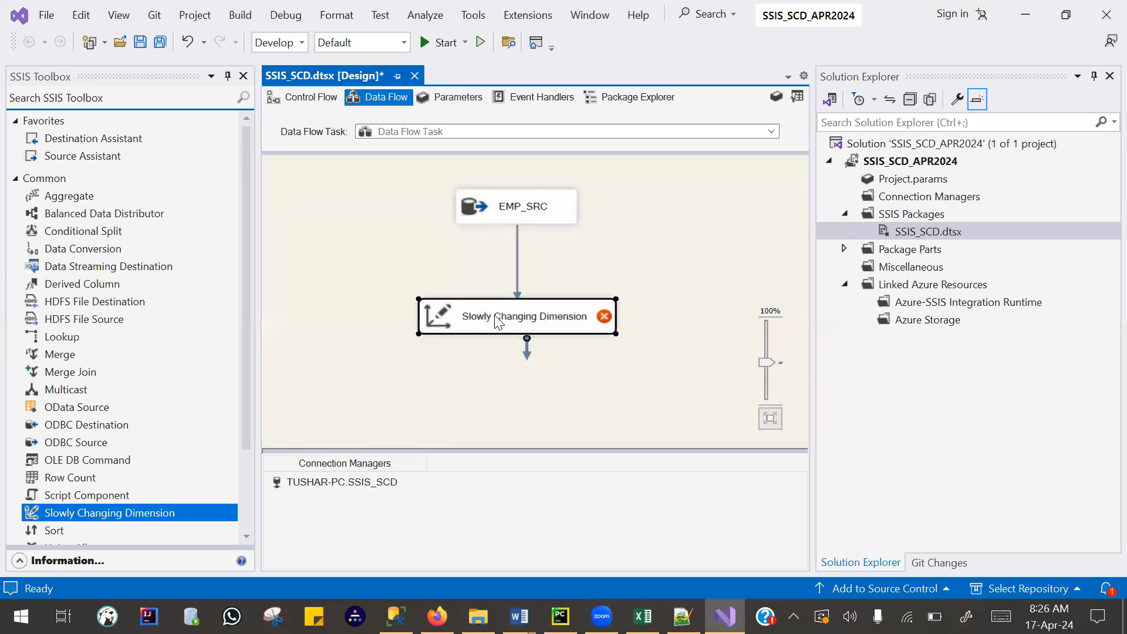
double_click(498, 321)
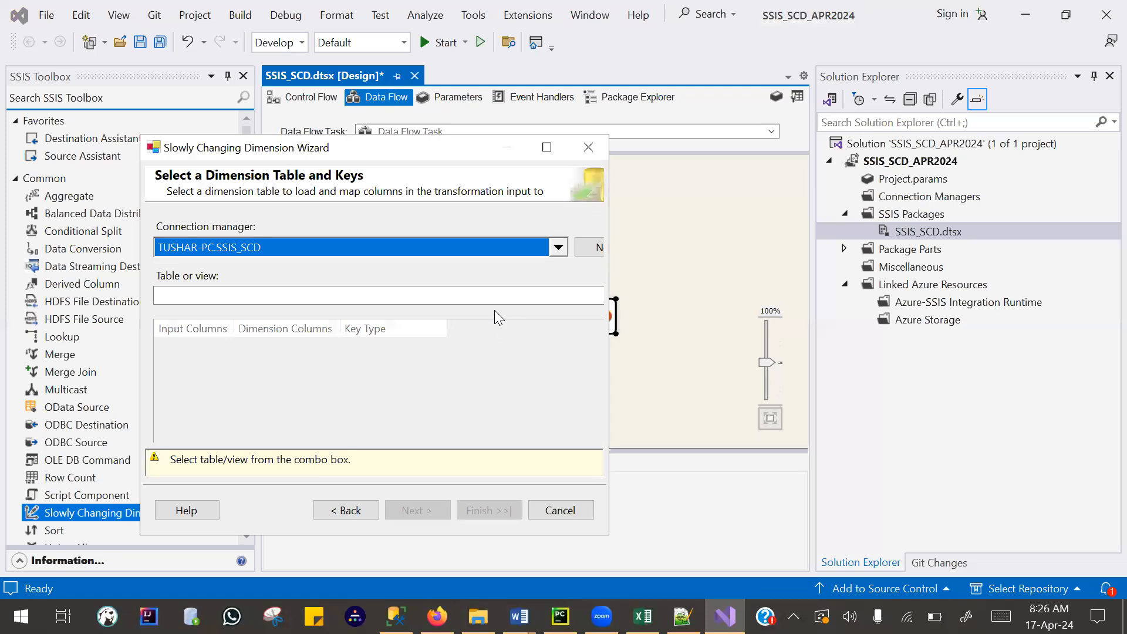
click(588, 146)
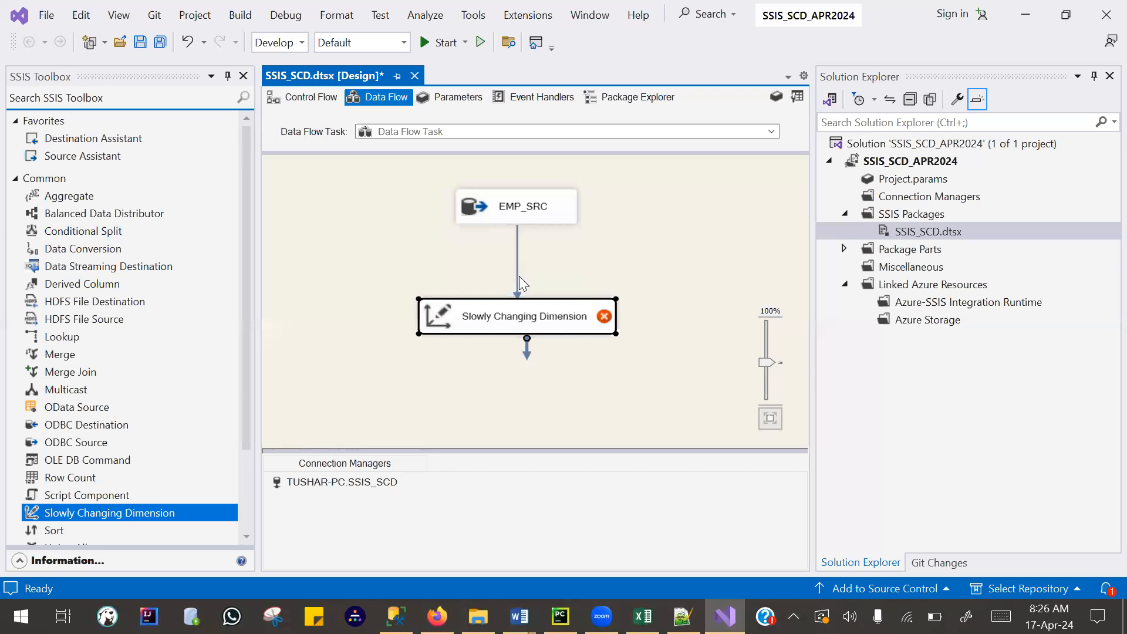
click(516, 276)
click(514, 320)
click(486, 321)
- Open the Slowly Changing Dimension Wizard, choose [dbo].[Dim_EMP] as the dimension table, and move and enlarge the wizard window
double_click(440, 314)
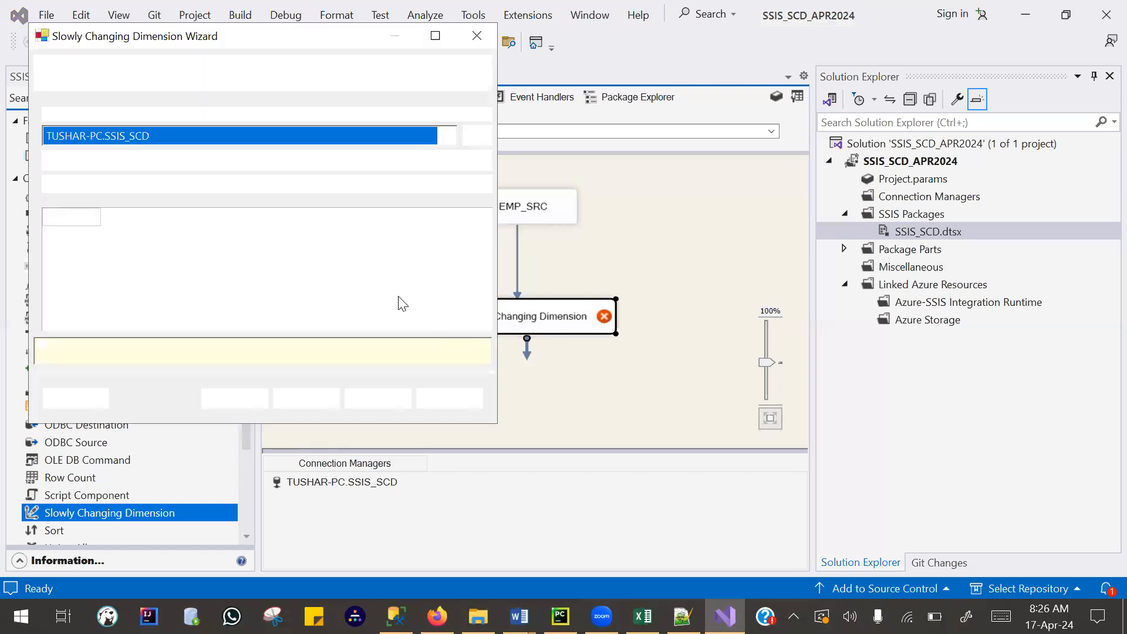
click(387, 185)
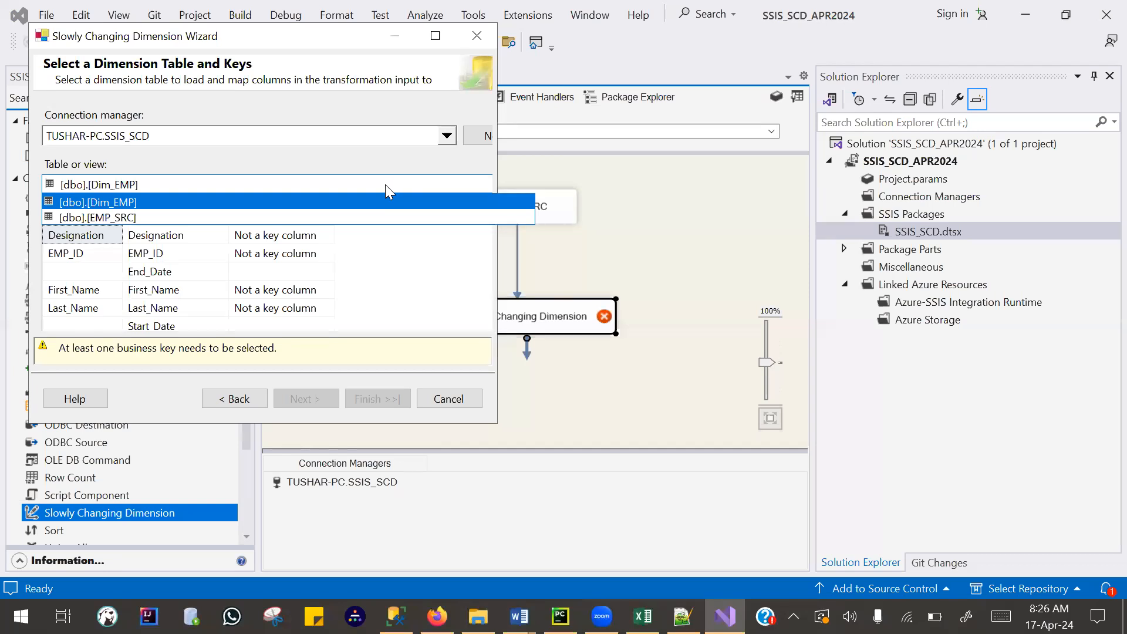
click(328, 206)
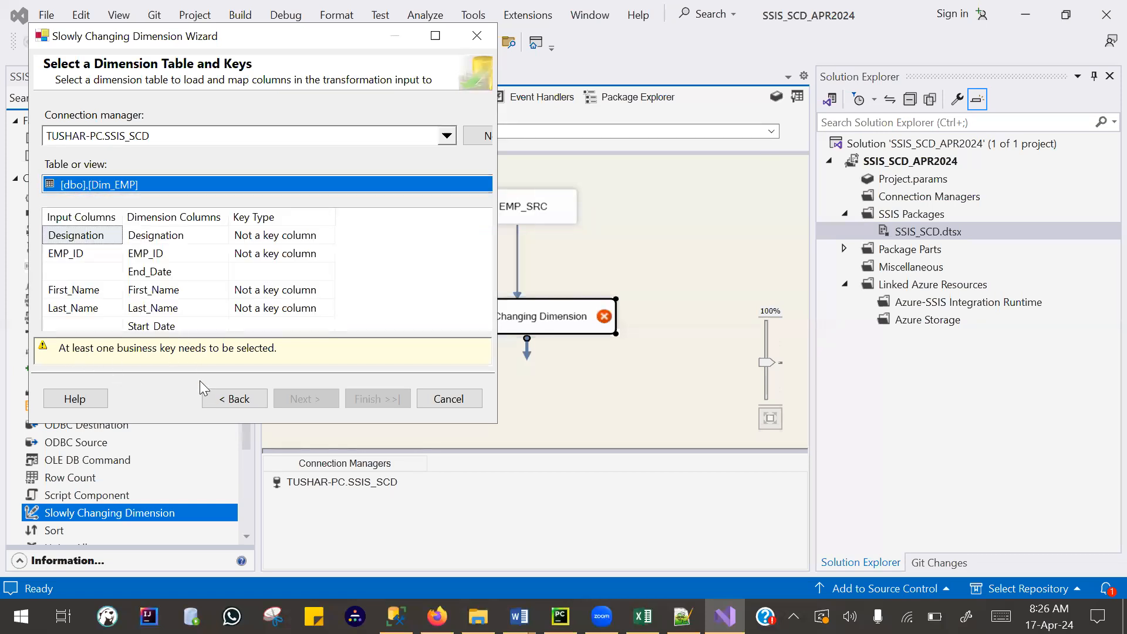
drag(93, 39, 379, 103)
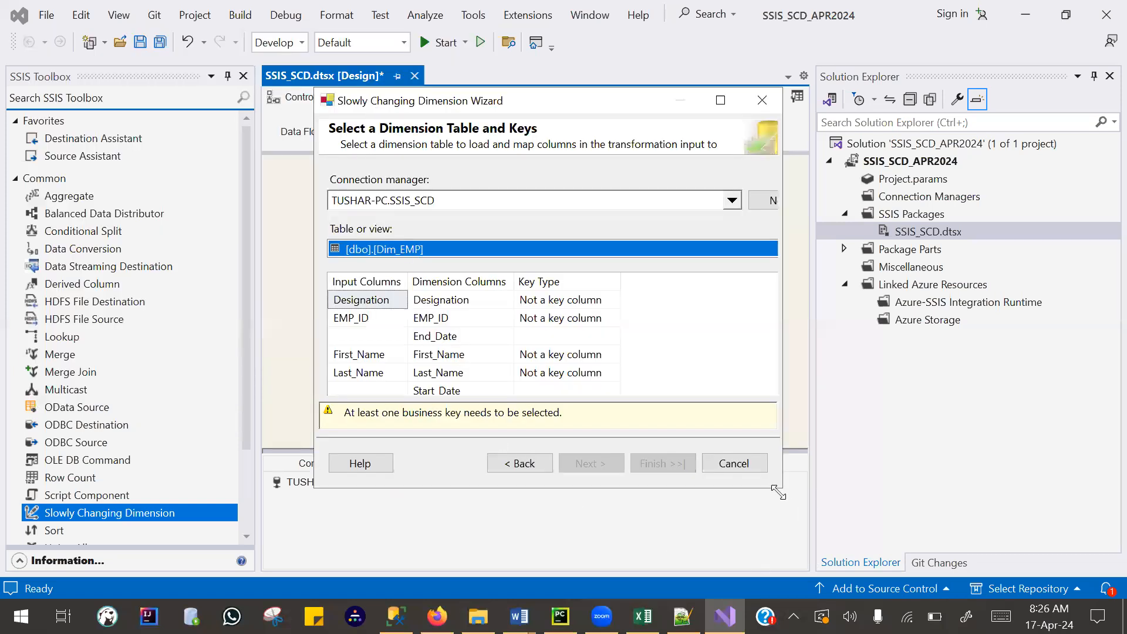
drag(777, 491, 877, 545)
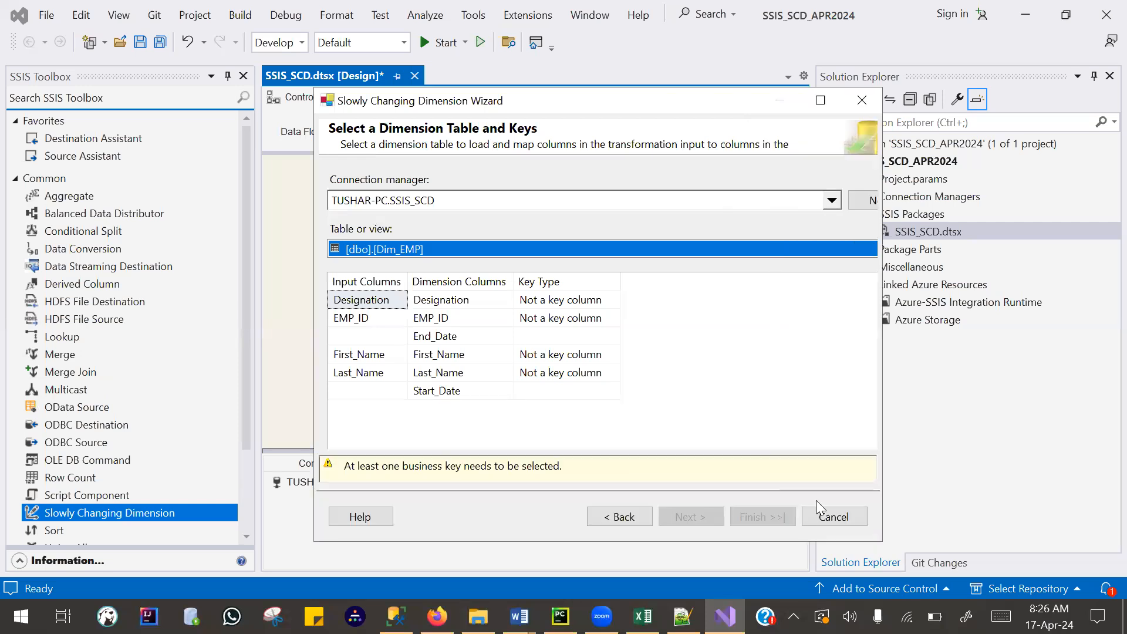
- Set EMP_ID's key type to Business key and continue to the slowly changing dimension columns
click(363, 317)
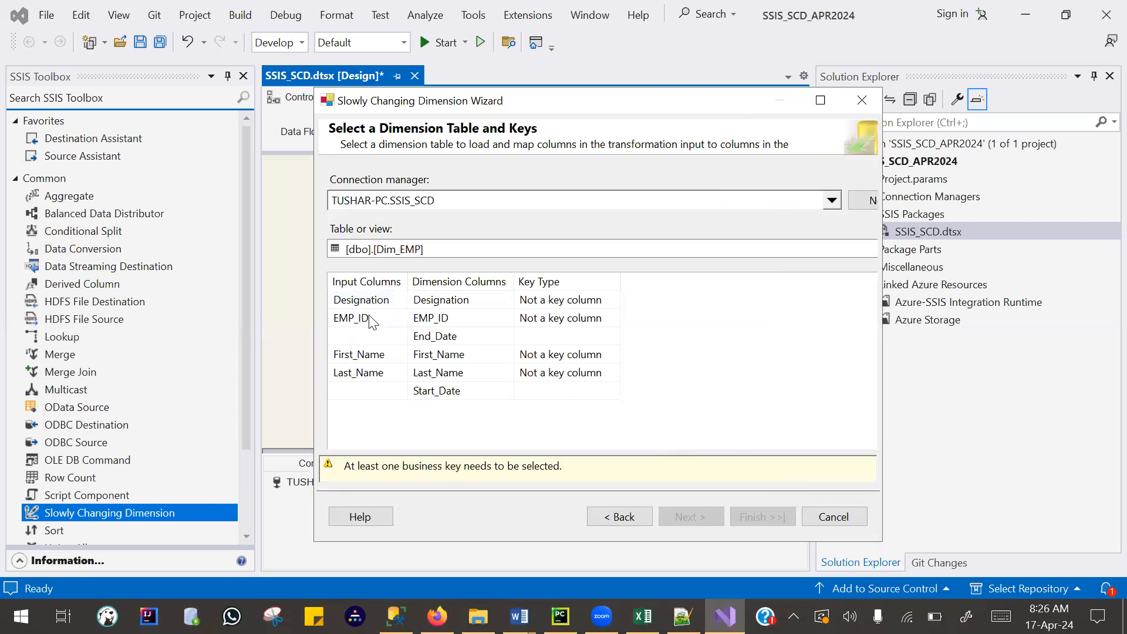
click(435, 319)
click(555, 317)
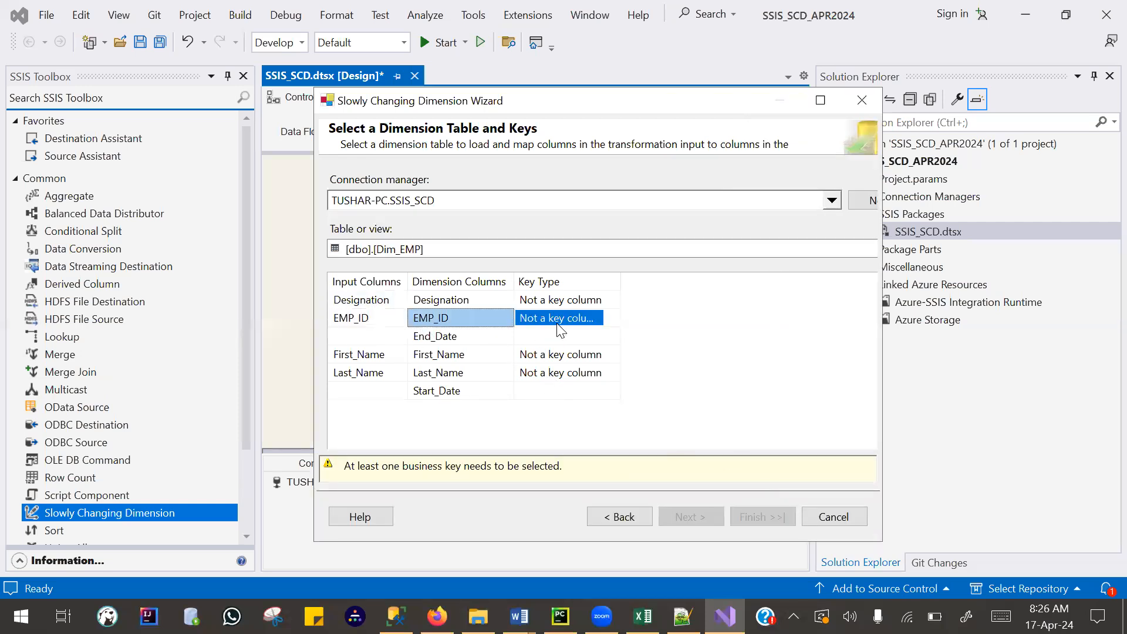
click(555, 317)
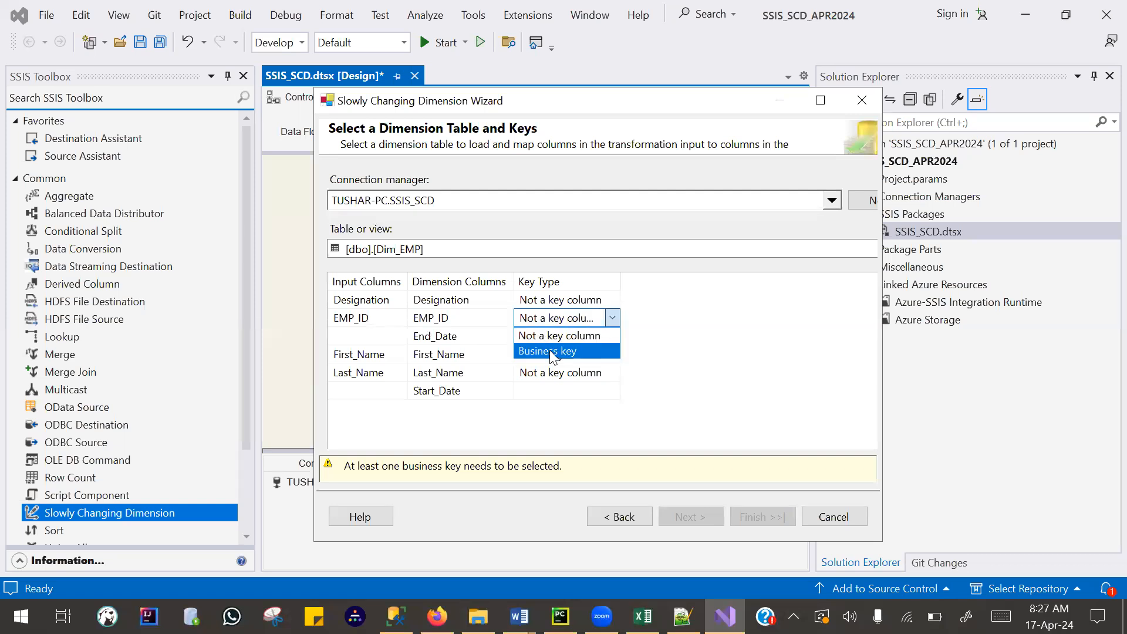
click(551, 351)
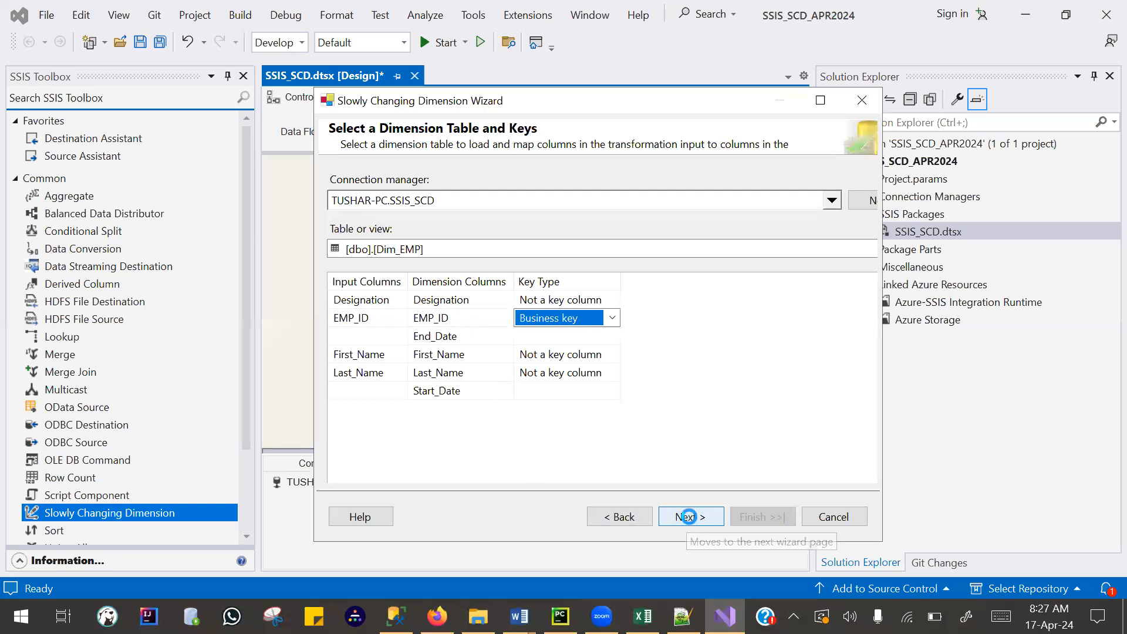
click(688, 516)
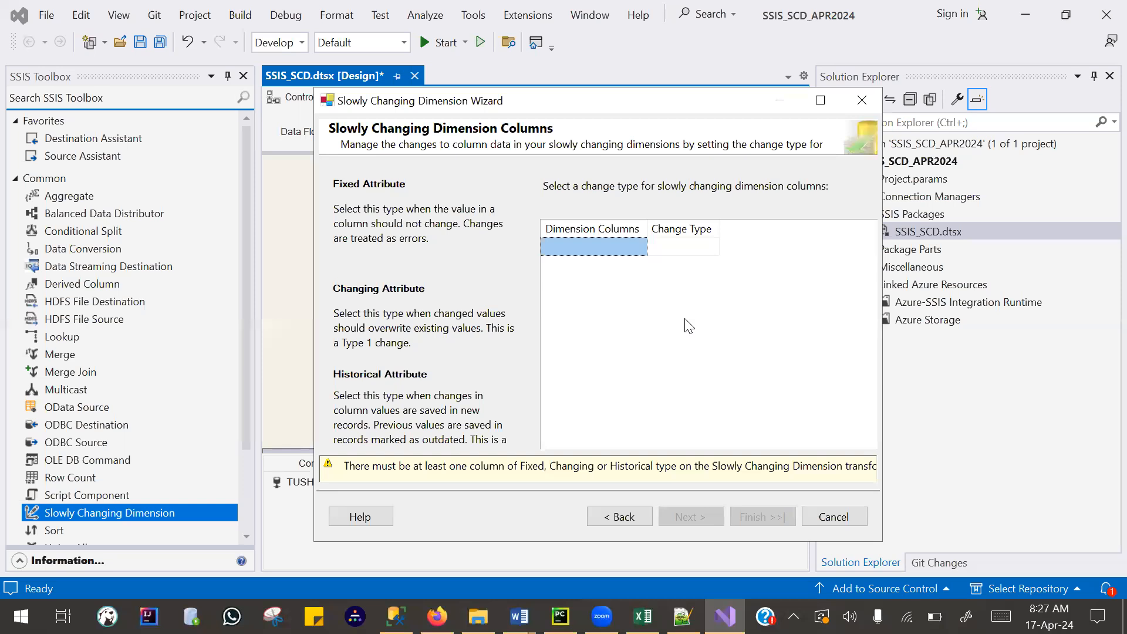
- Add First_Name, Last_Name and Designation, in that order, as the slowly changing dimension columns
click(574, 250)
click(638, 246)
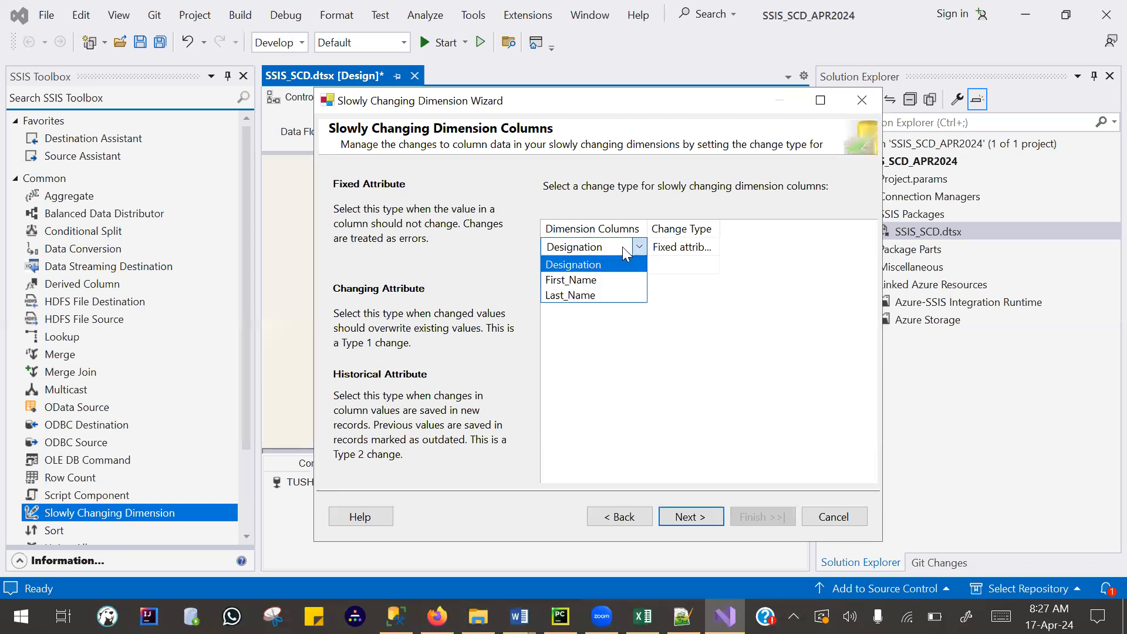
click(599, 278)
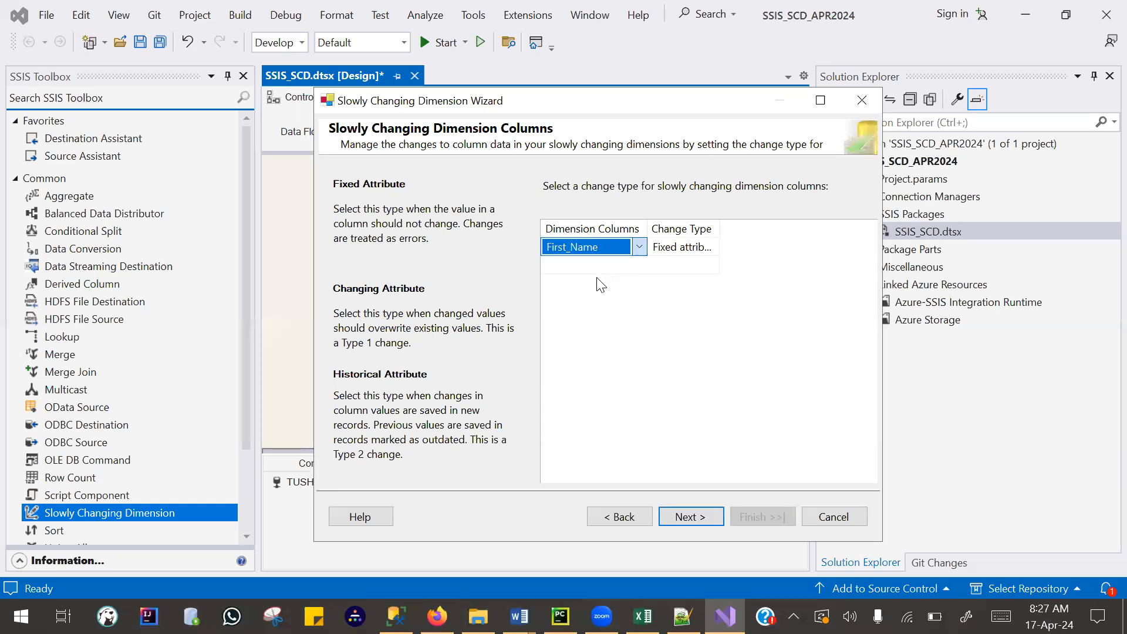
click(591, 267)
click(591, 267)
click(591, 297)
click(589, 284)
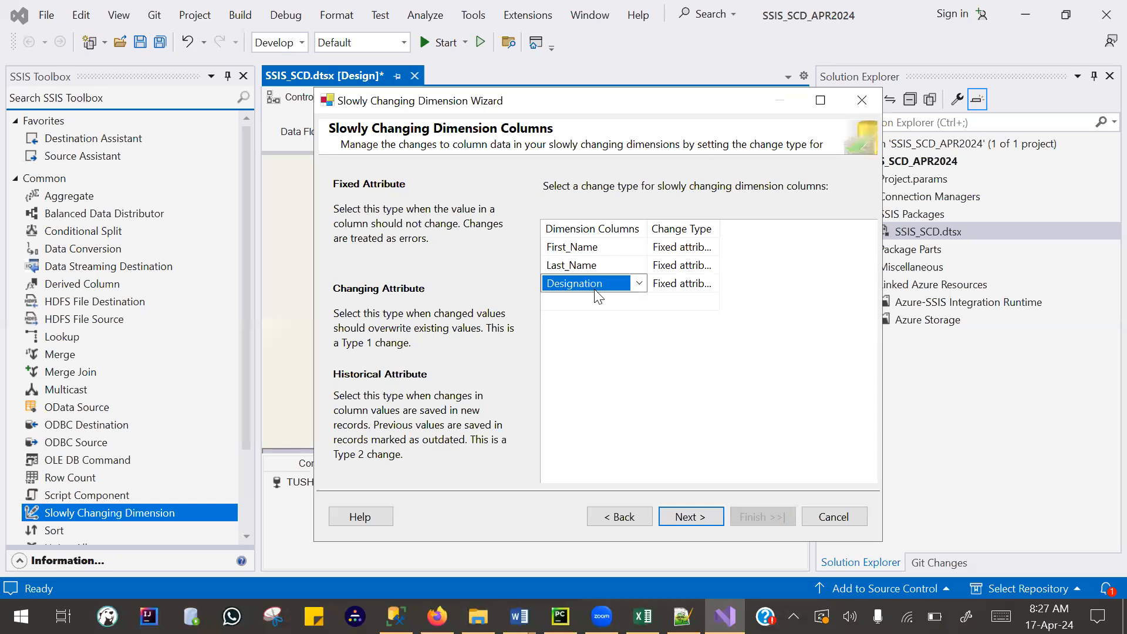
click(577, 336)
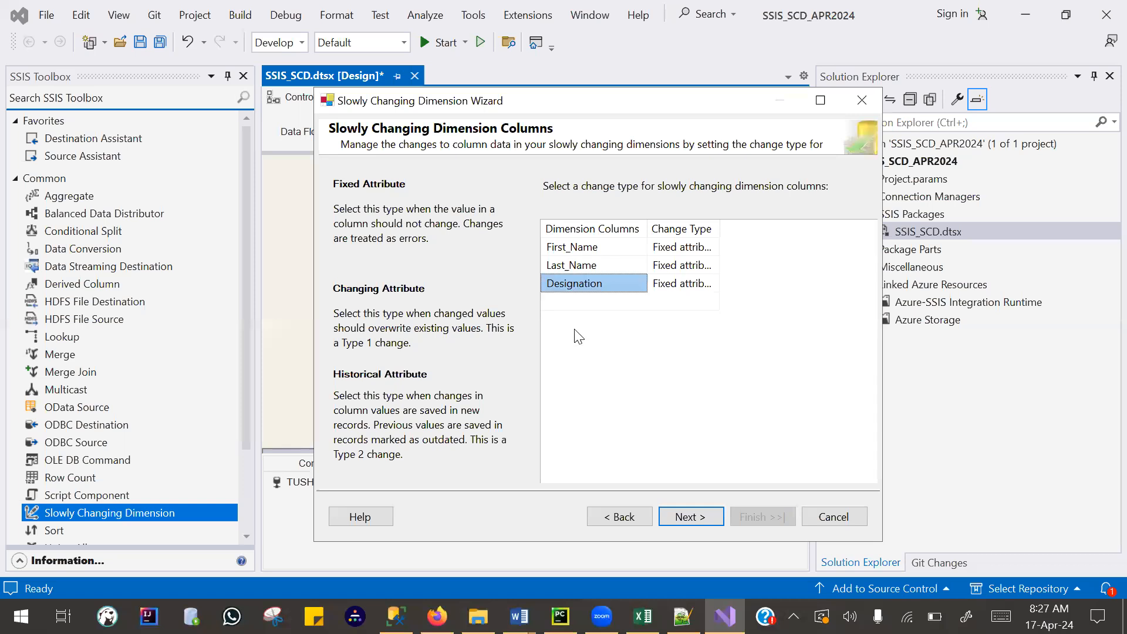
- Widen the Change Type column and set First_Name to Changing attribute
double_click(720, 229)
click(730, 247)
click(730, 247)
click(730, 247)
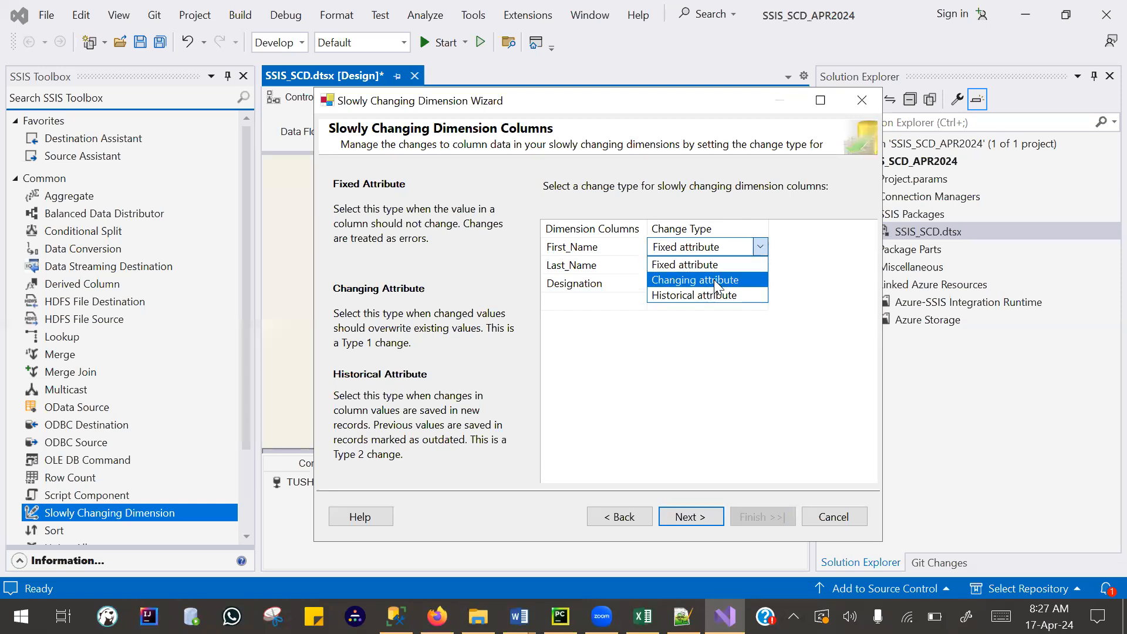
click(714, 279)
- Set Last_Name and Designation to Historical attribute and proceed to the historical attribute options, keeping the default fixed and changing attribute options
click(716, 265)
click(717, 265)
click(709, 314)
click(710, 283)
click(710, 283)
click(708, 331)
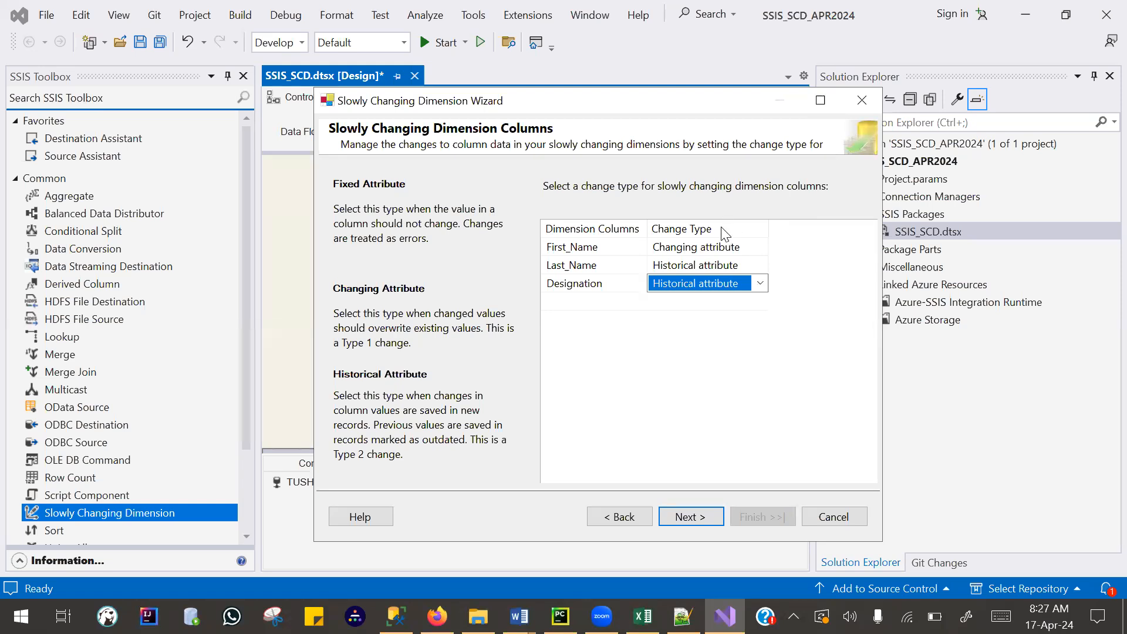
click(699, 520)
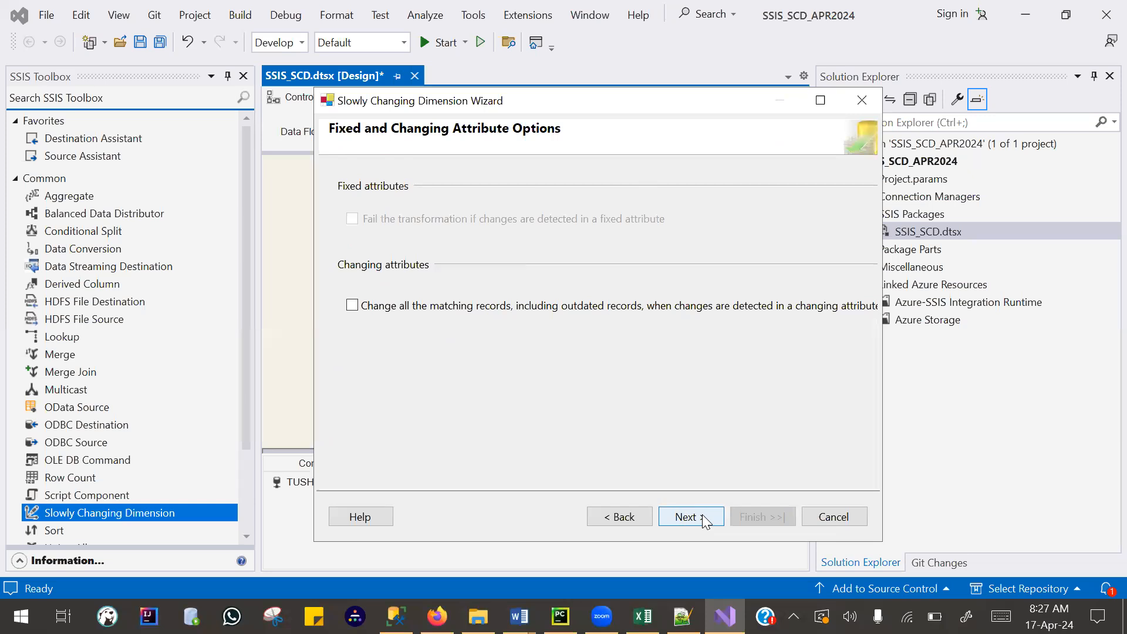
click(689, 516)
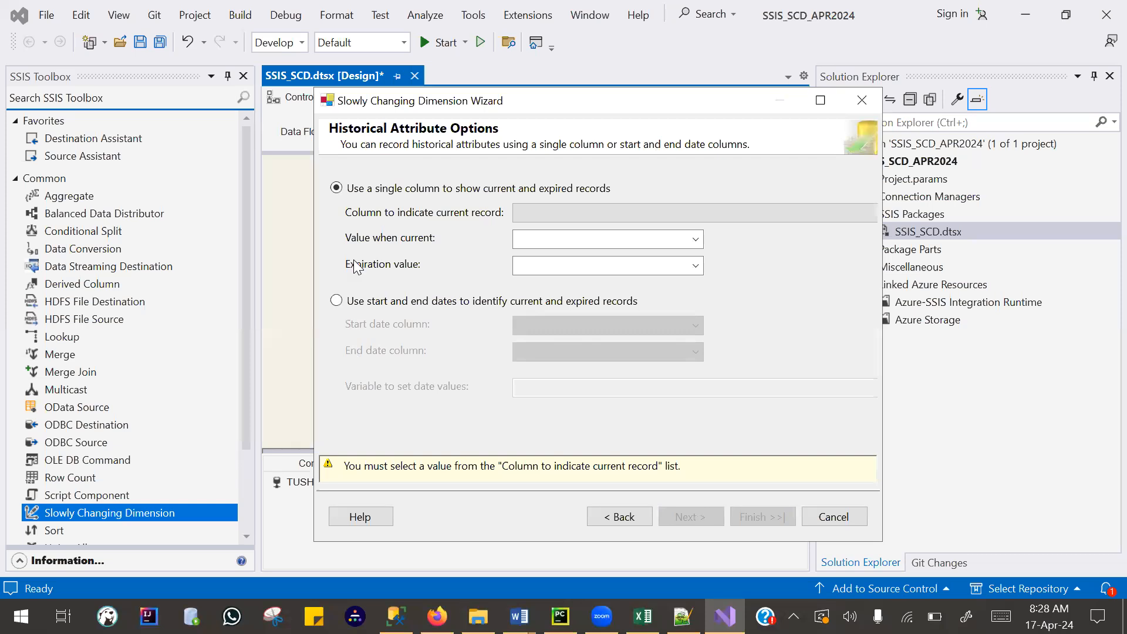
- Identify current and expired records by start and end dates, using Start_Date as the start column and End_Date as the end column
click(337, 301)
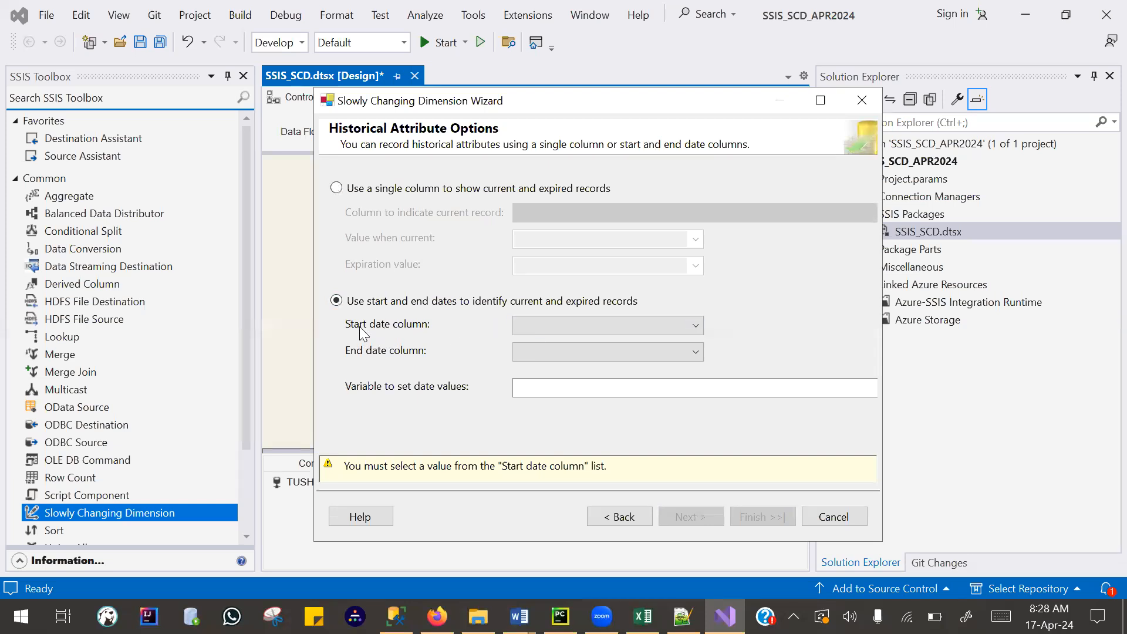
click(565, 326)
click(551, 358)
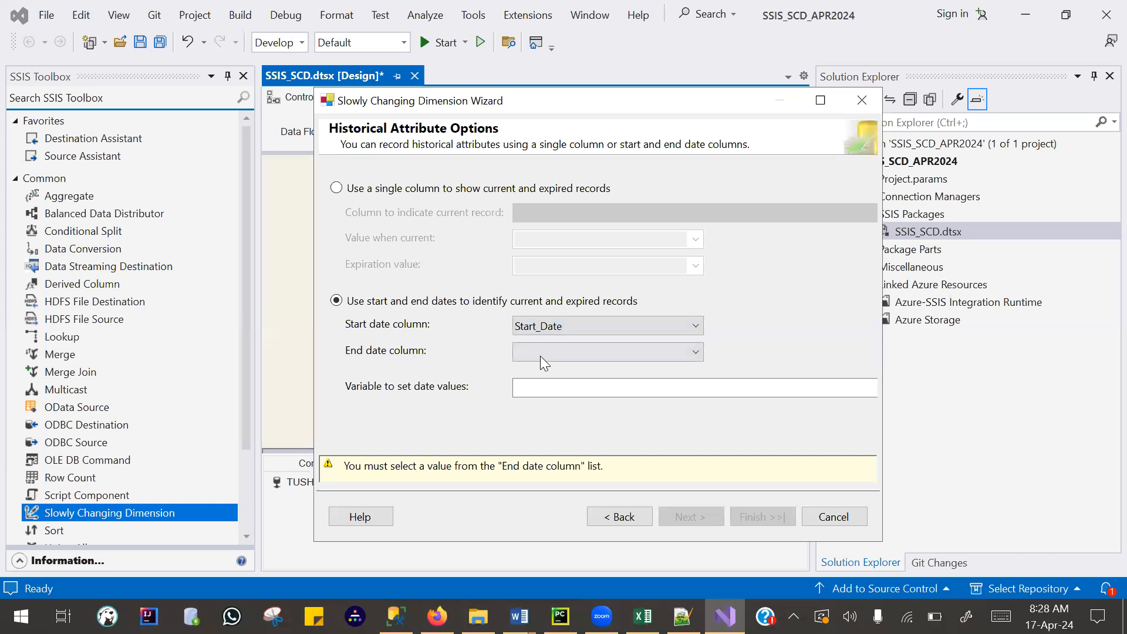
click(556, 359)
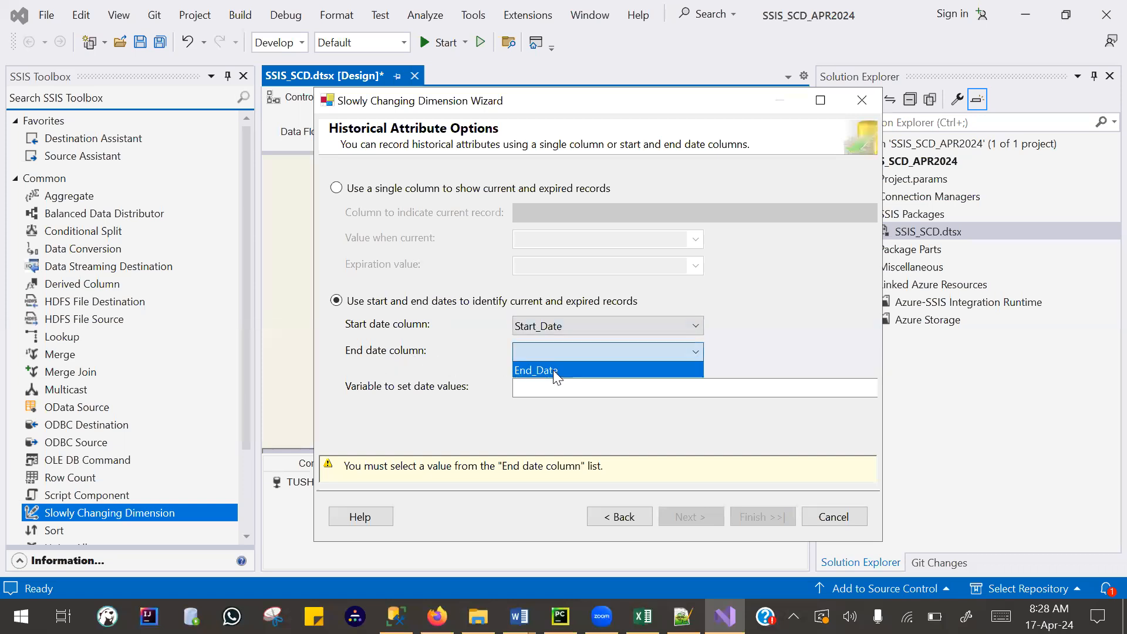
click(553, 370)
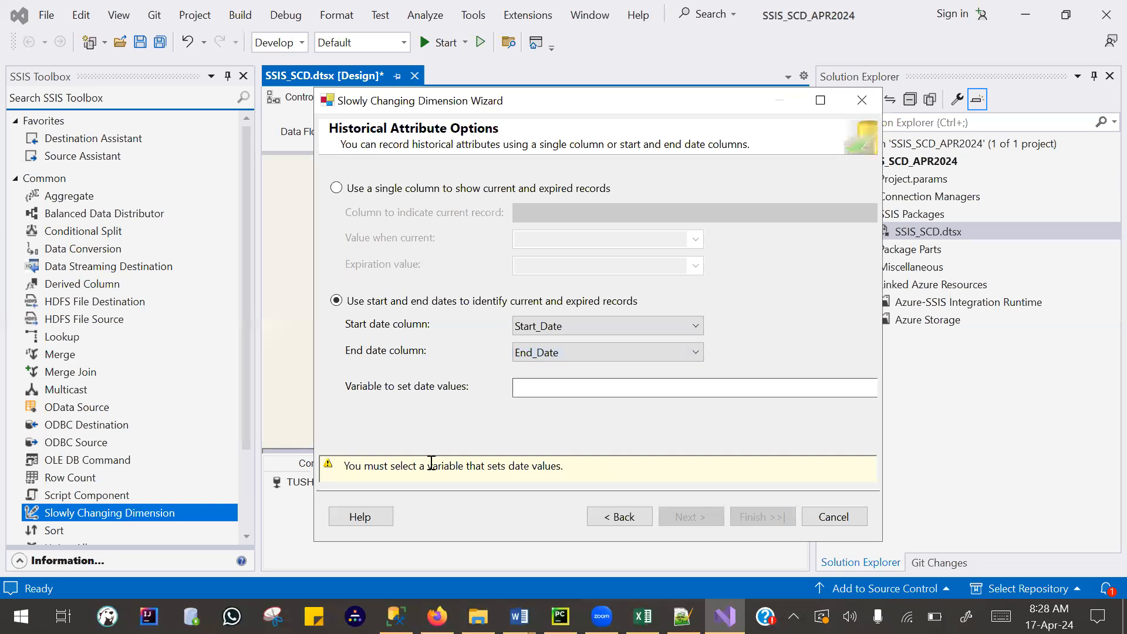
- Use the system variable listed after System::CreationDate for the date values and finish the wizard with inferred member support left enabled
click(598, 385)
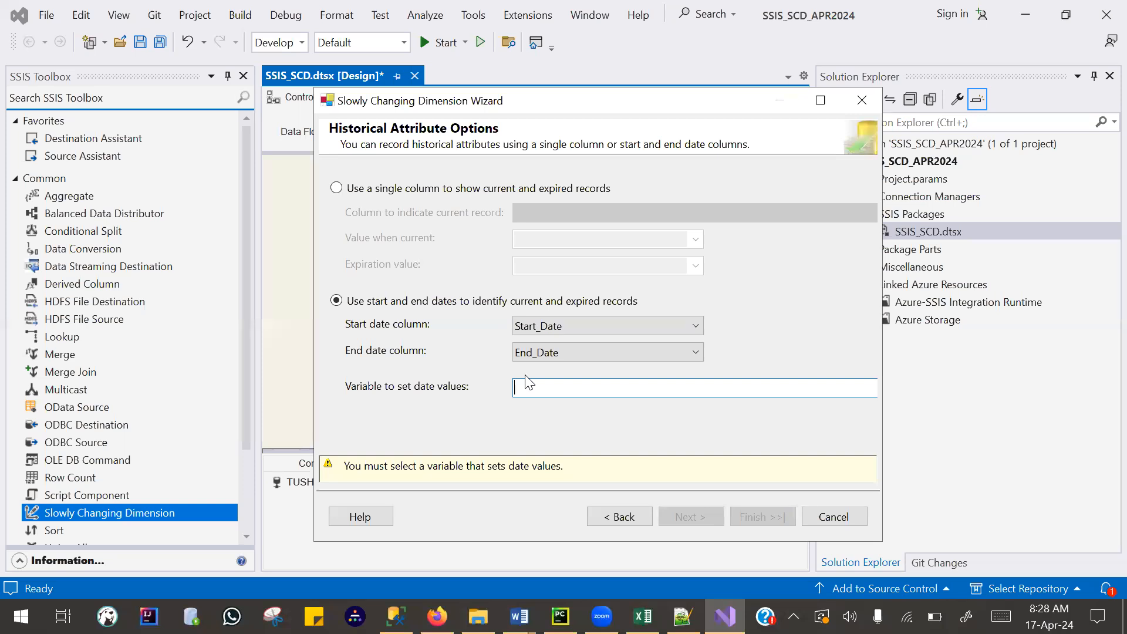
key(Down)
key(Down)
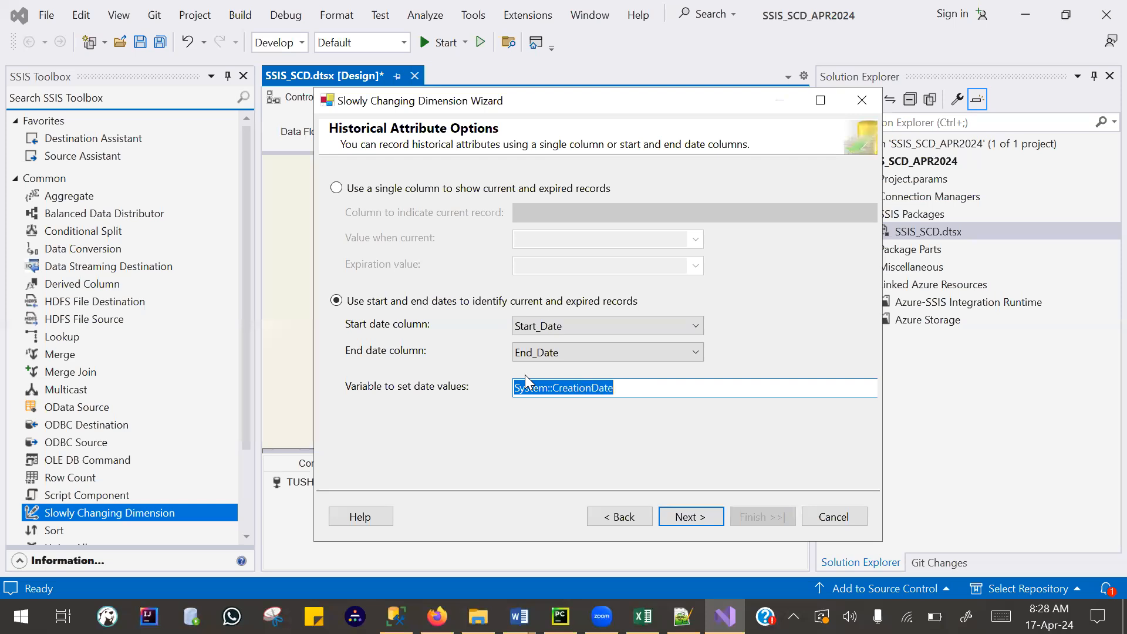
key(Down)
click(690, 519)
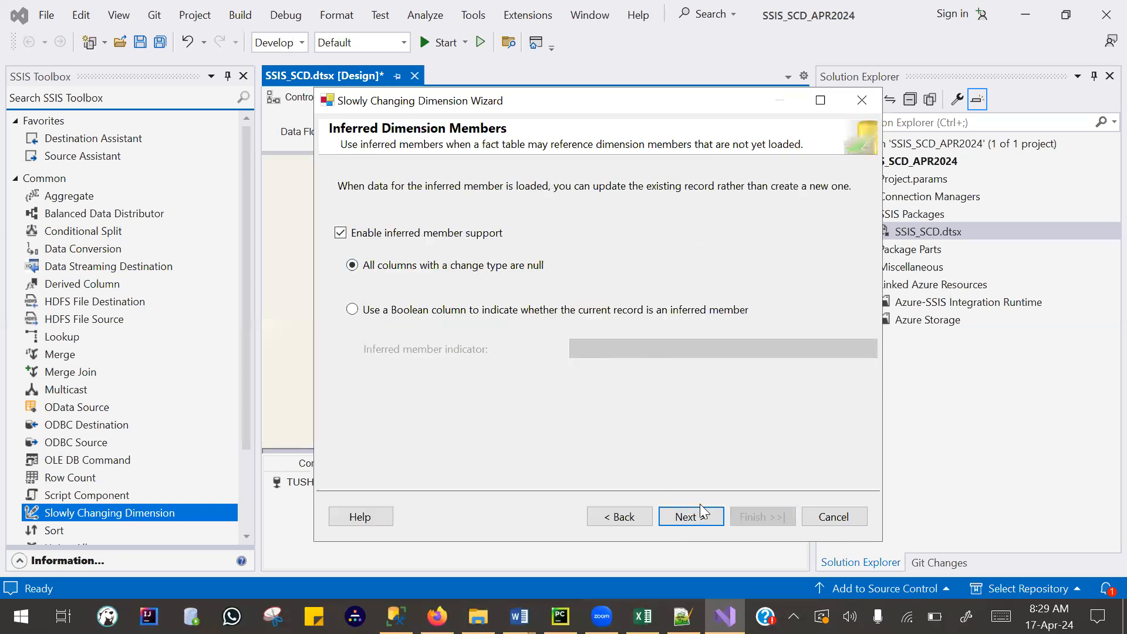
click(697, 516)
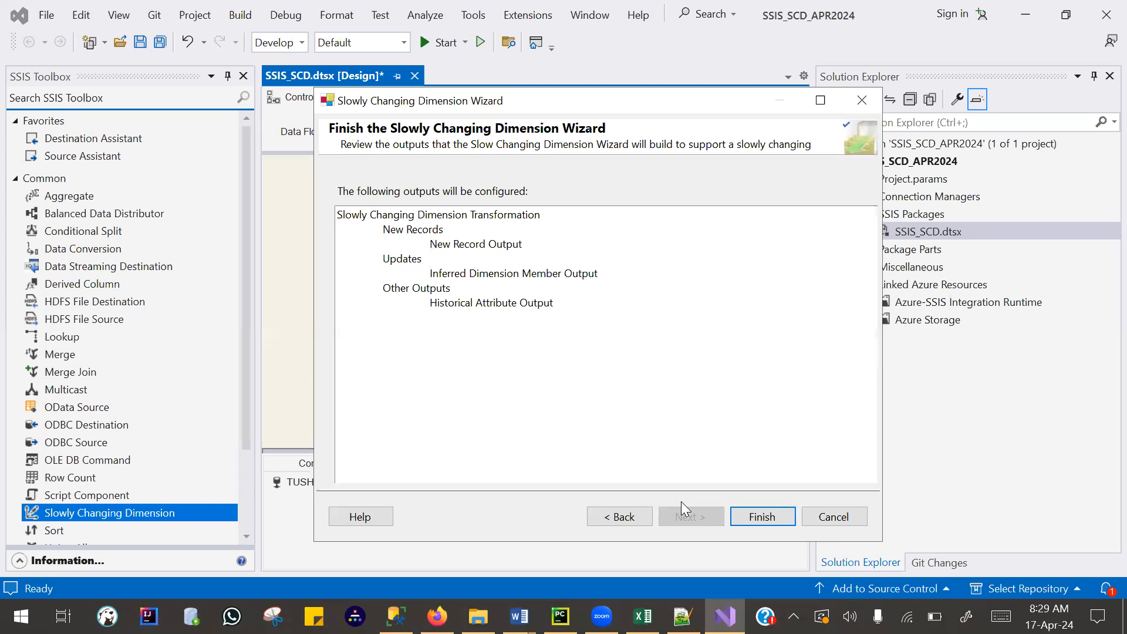
click(760, 516)
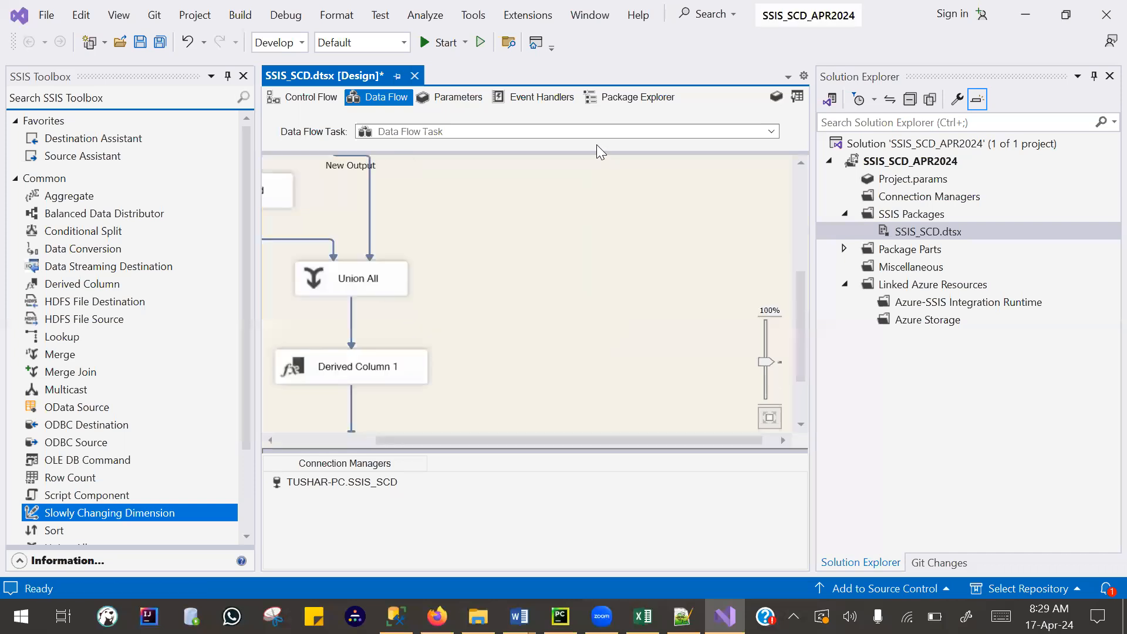
- Examine the generated data flow from EMP_SRC through the Slowly Changing Dimension outputs and OLE DB commands to Insert Destination
drag(589, 439, 493, 411)
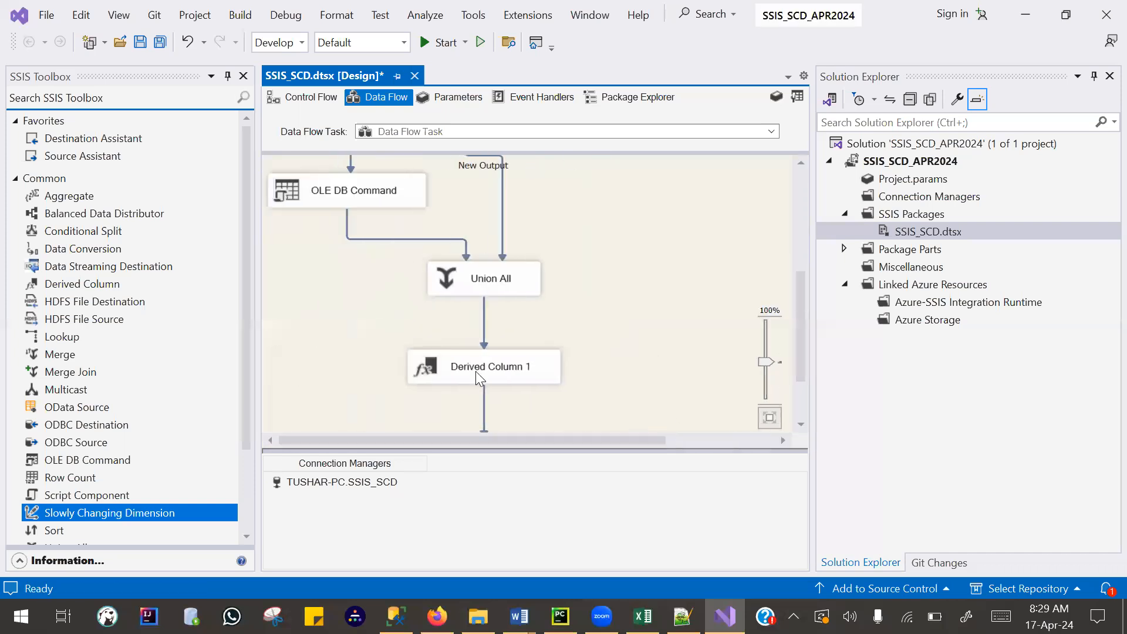
scroll(480, 364, up, 3)
scroll(482, 353, up, 2)
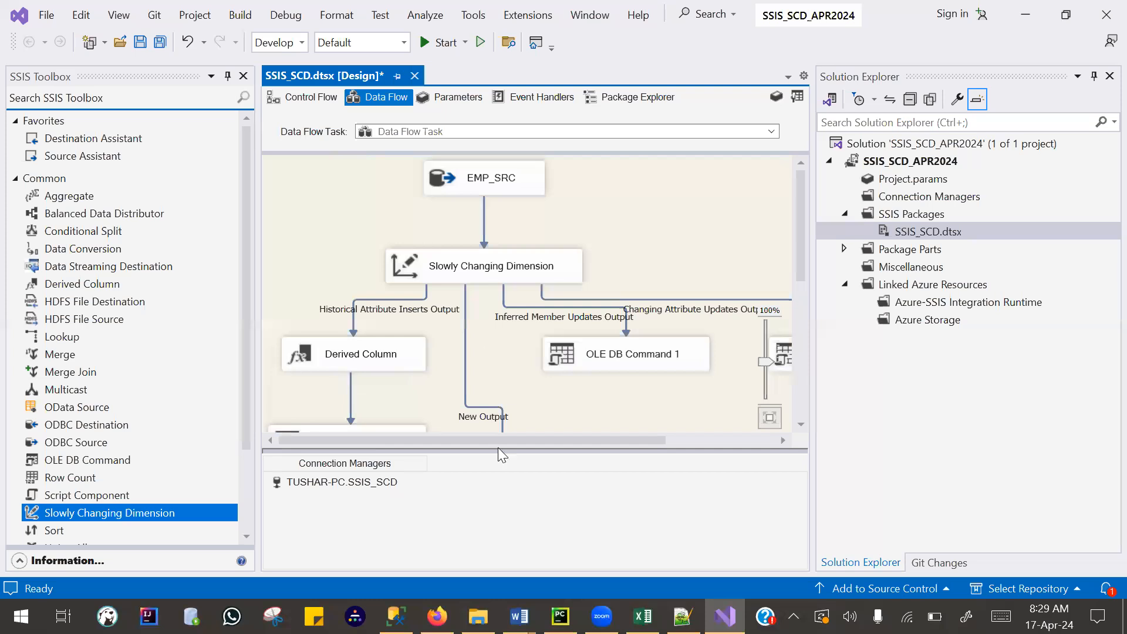
drag(499, 442, 665, 457)
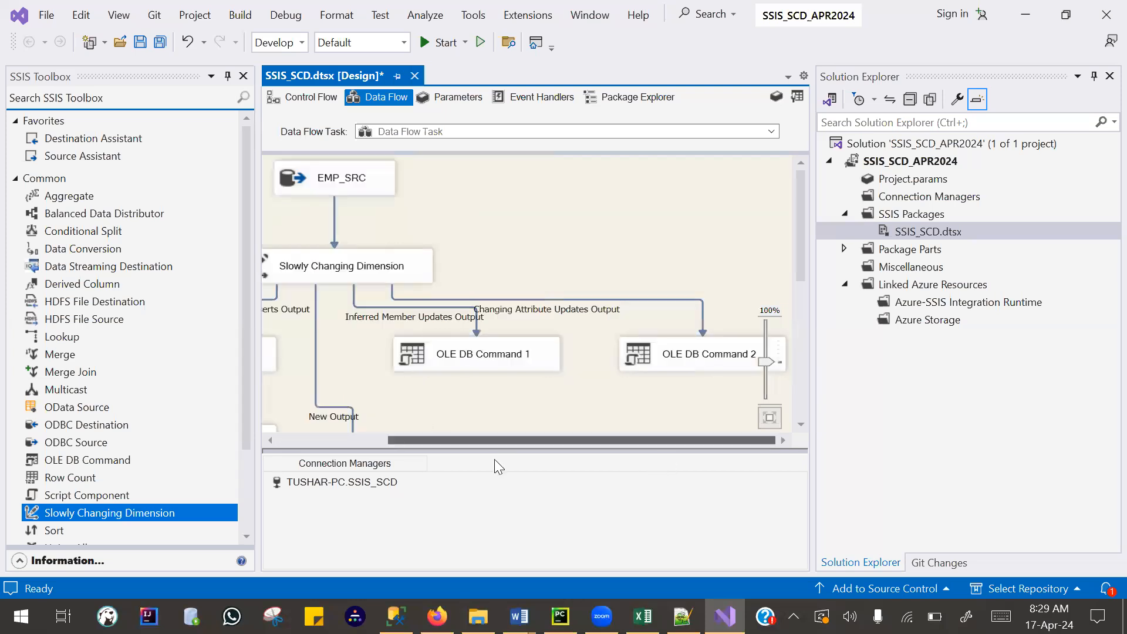
drag(494, 461, 400, 465)
scroll(477, 339, down, 3)
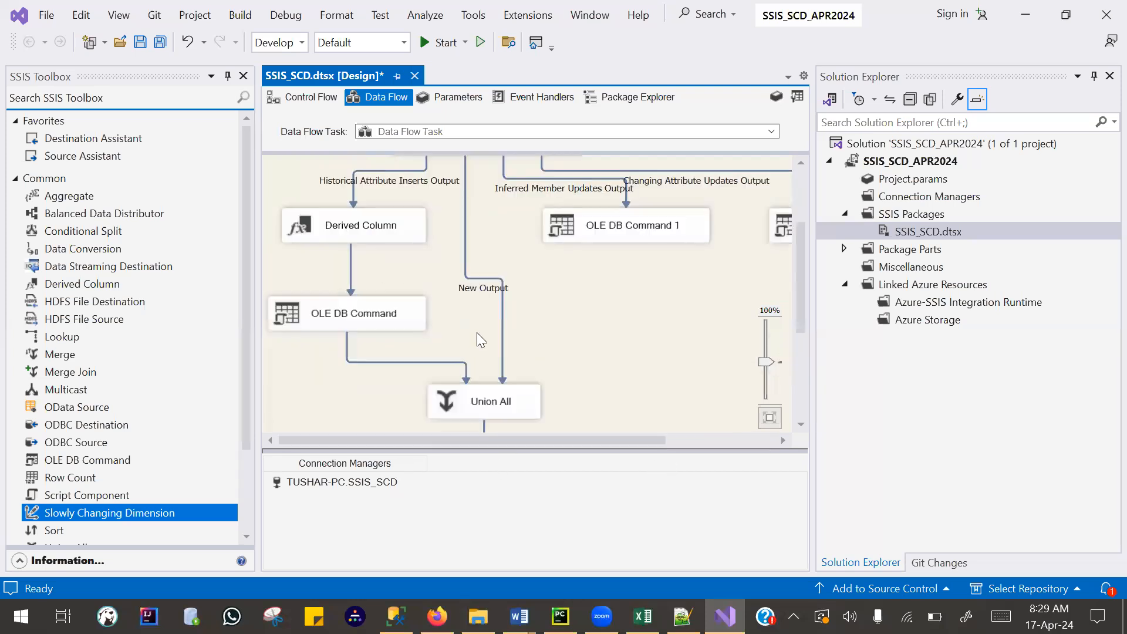
scroll(476, 332, down, 2)
scroll(513, 332, up, 5)
drag(766, 364, 761, 384)
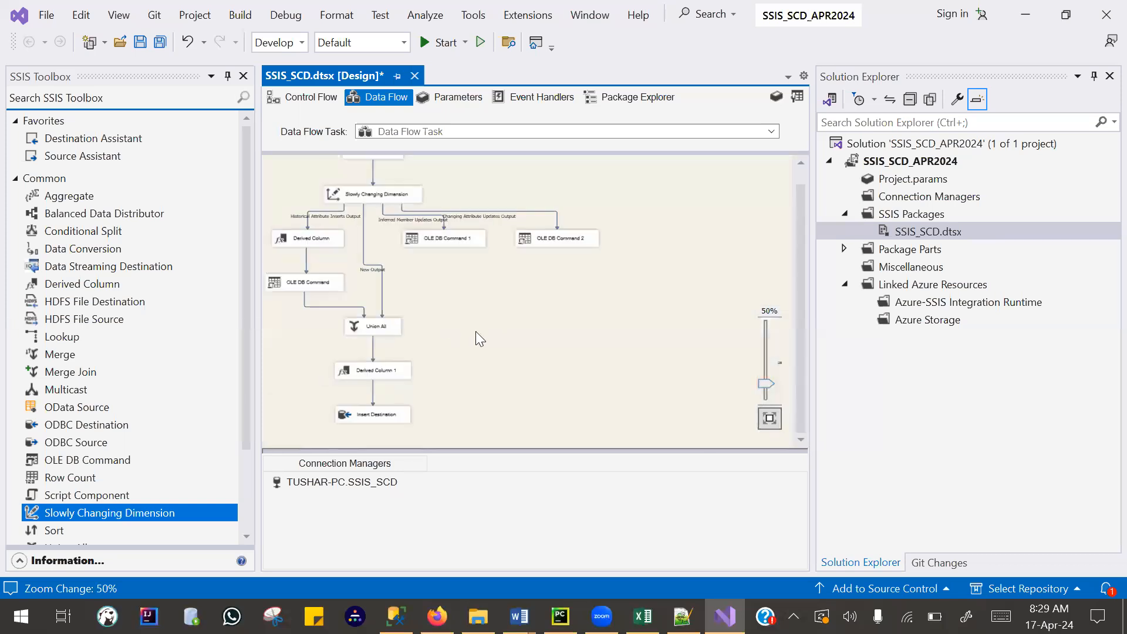
scroll(478, 293, up, 1)
click(353, 212)
click(296, 299)
click(566, 258)
click(363, 391)
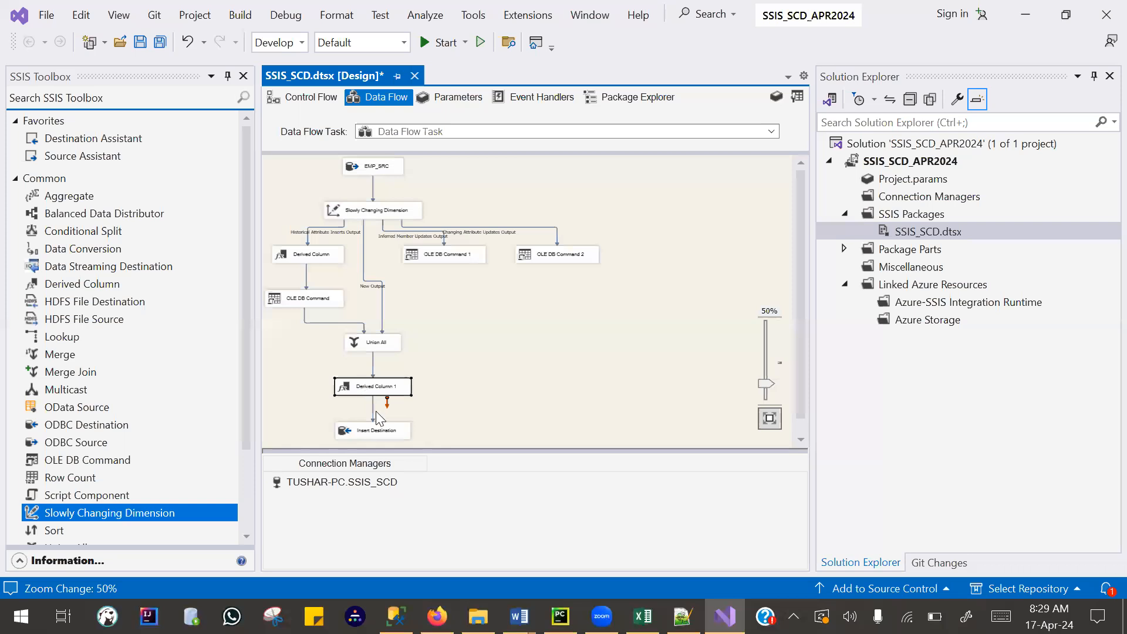
scroll(388, 380, down, 1)
click(395, 328)
click(453, 243)
click(574, 242)
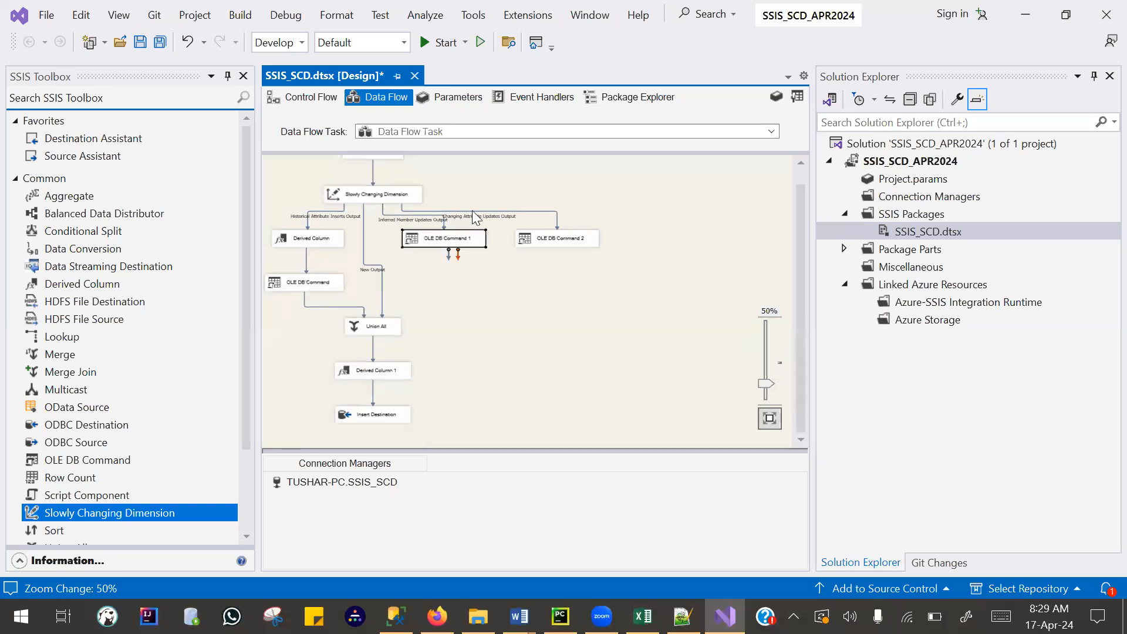
scroll(355, 216, up, 1)
click(355, 216)
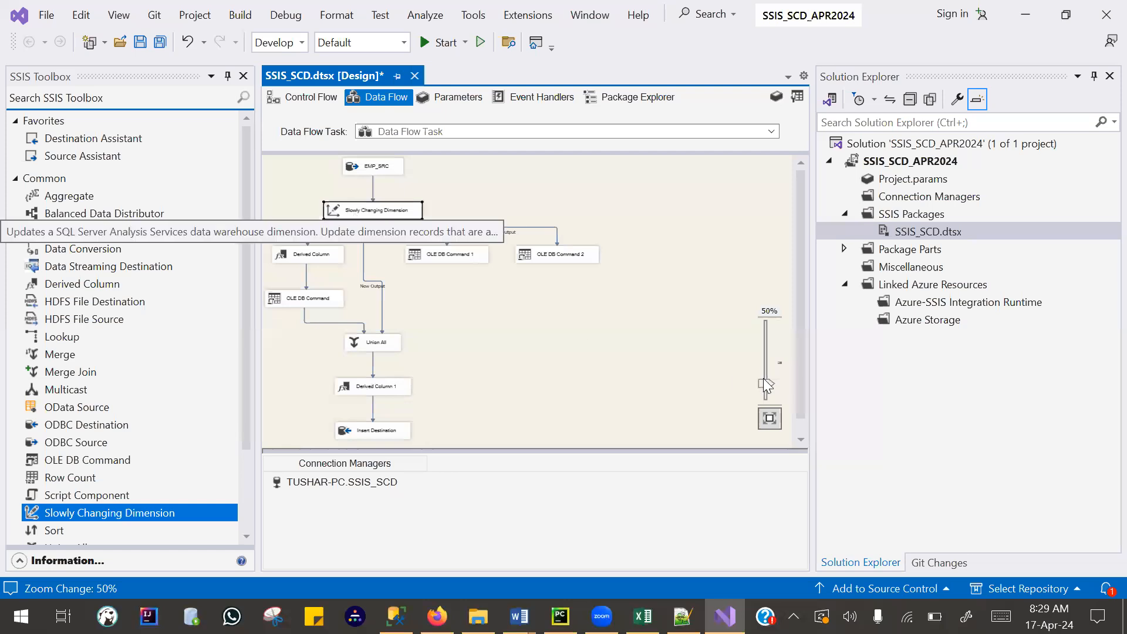
scroll(748, 366, up, 3)
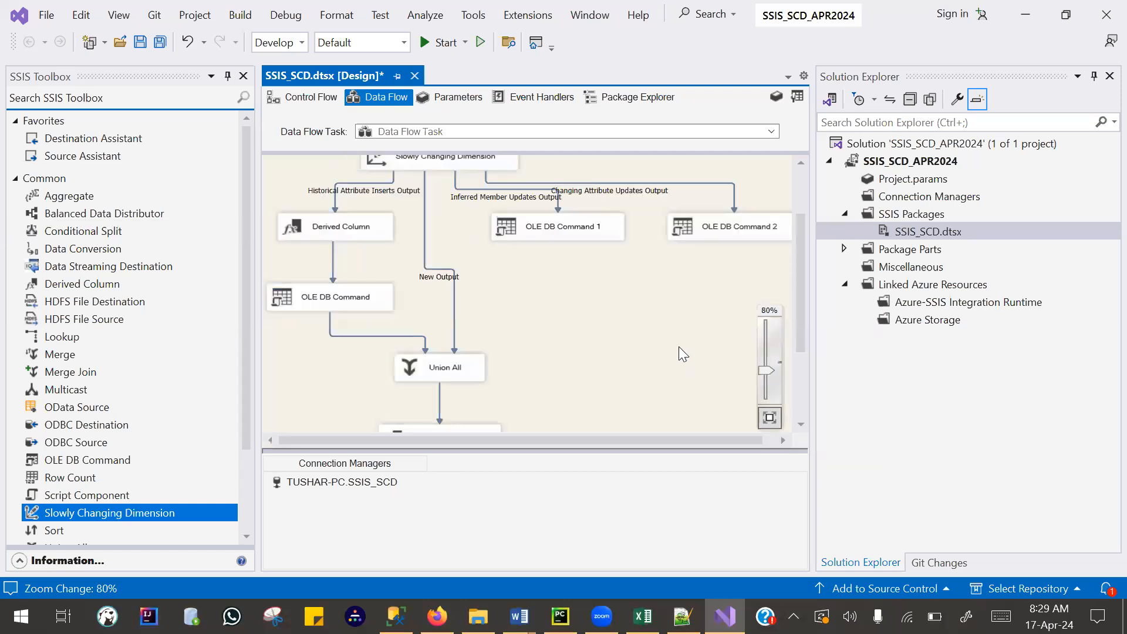
scroll(675, 346, up, 3)
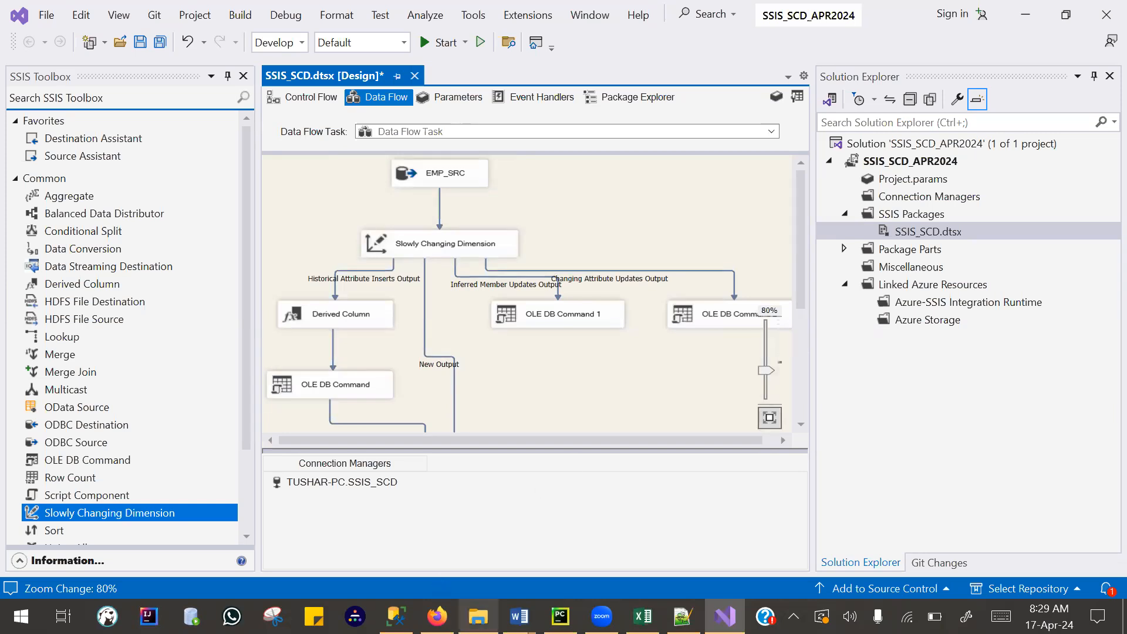
- Switch to SQL Server Management Studio and review the script's table definitions and its queries on EMP_SRC and Dim_EMP
click(397, 616)
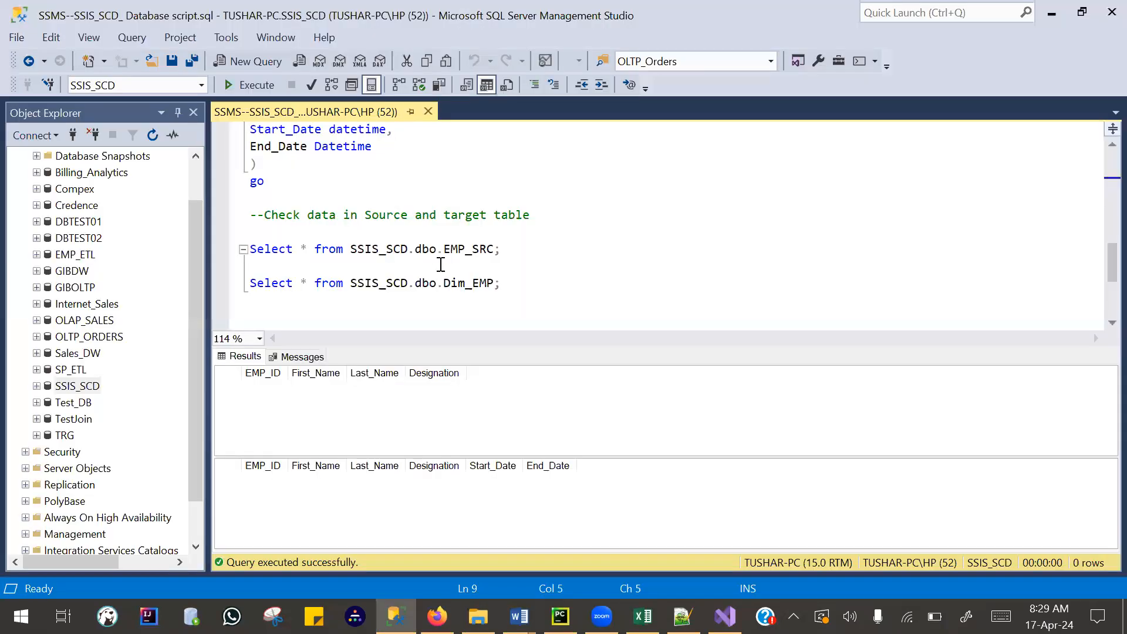
scroll(449, 271, down, 5)
scroll(509, 290, up, 6)
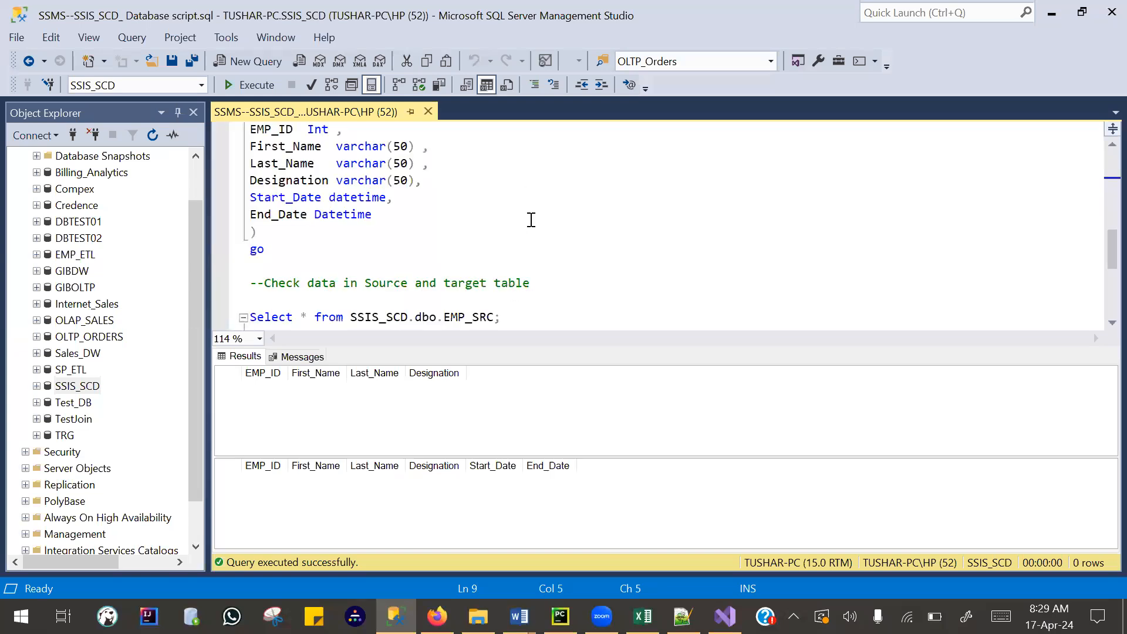
scroll(527, 263, down, 2)
drag(526, 262, 437, 232)
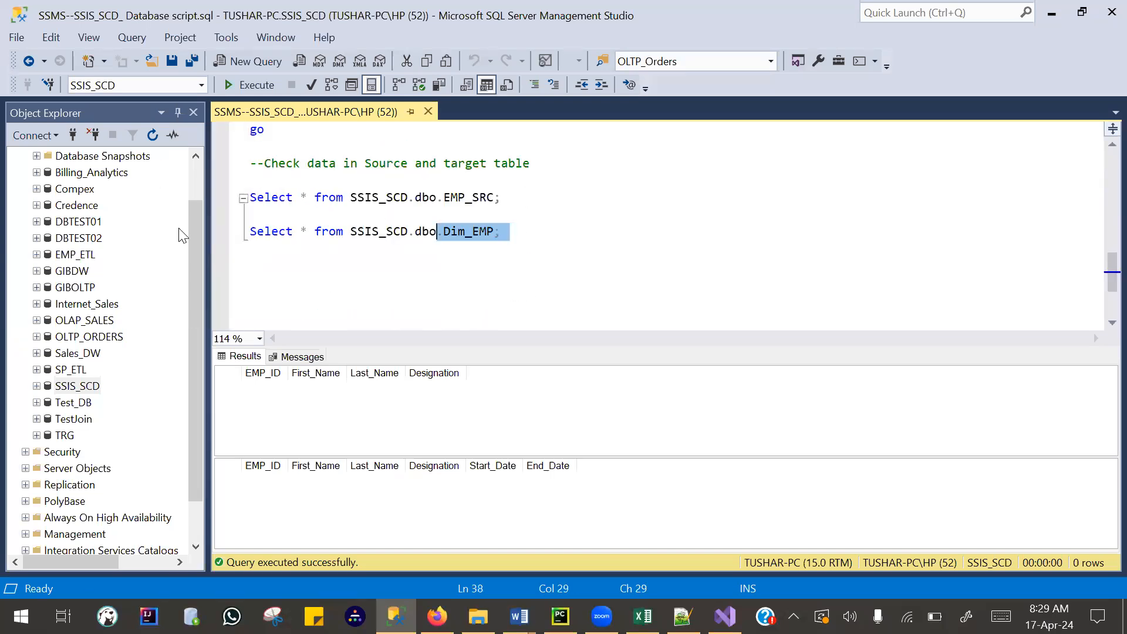
shift+click(250, 163)
- Open the script SSMS--SSIS_SCD_ OCT 2021.sql and look through its table definitions and insert statements
key(alt+Tab)
drag(384, 288, 391, 258)
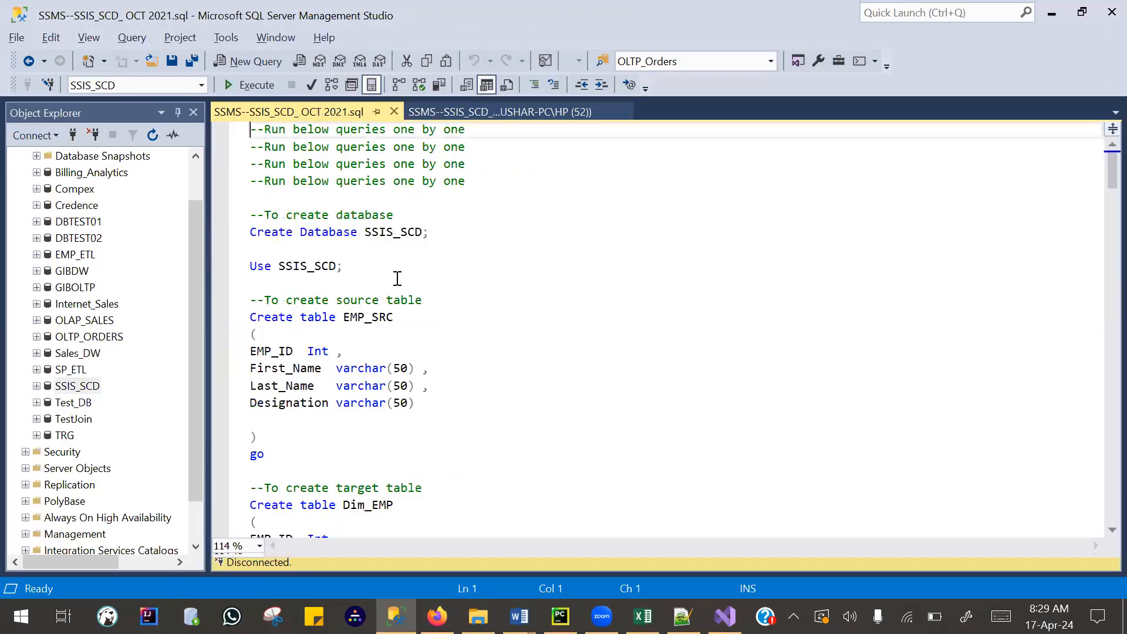
scroll(405, 299, down, 14)
scroll(465, 323, up, 5)
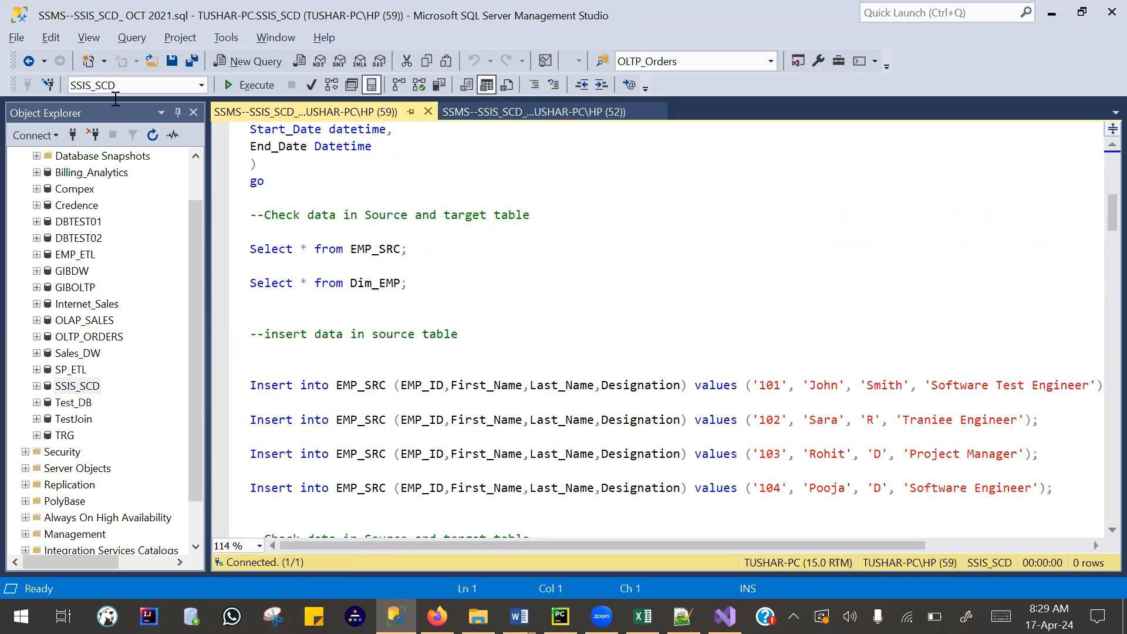
- Delete the database and table creation statements from the script, up to the check of source and target data
drag(115, 98, 159, 78)
drag(274, 353, 201, 213)
key(Delete)
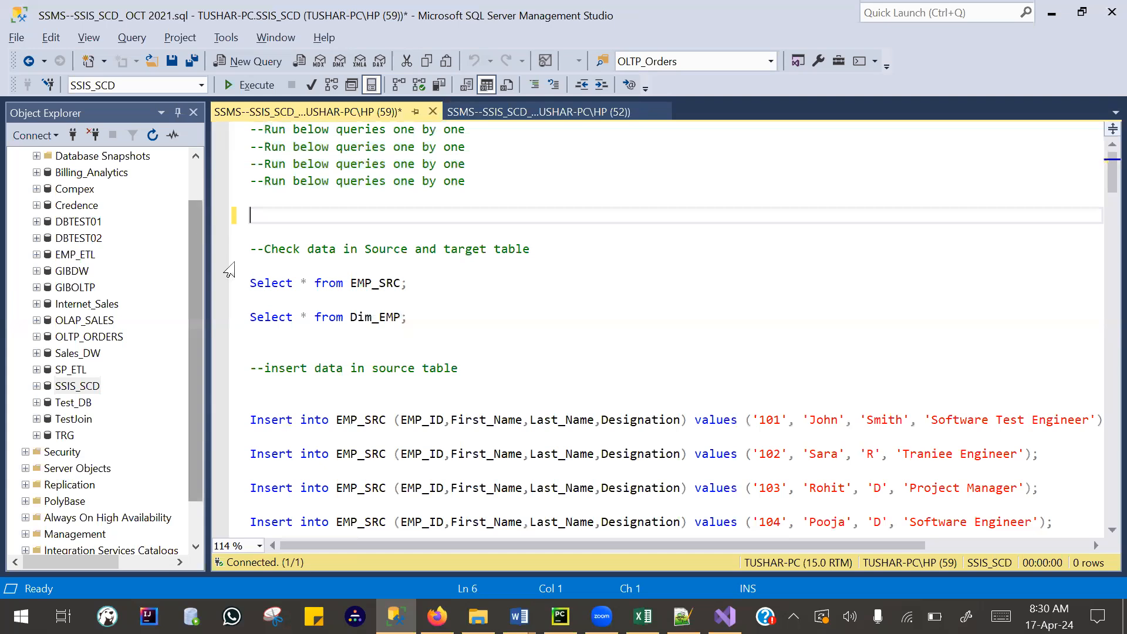
key(BackSpace)
key(Delete)
- Run only the insert statements that add employees 101, 102 and 103 to EMP_SRC
scroll(287, 359, down, 2)
drag(286, 356, 221, 262)
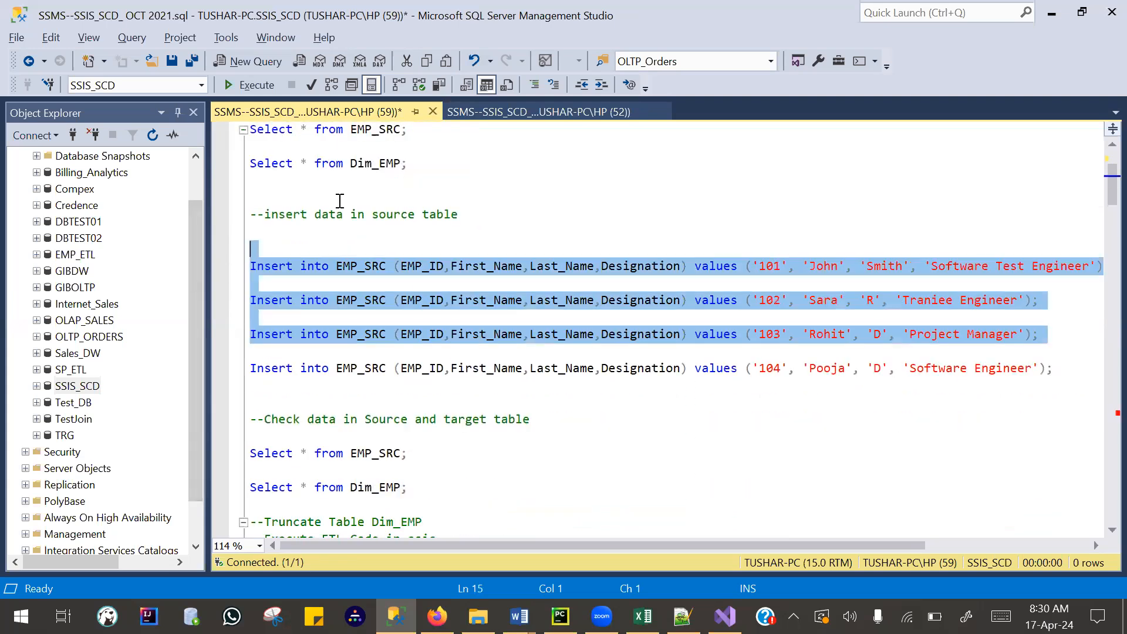
key(F5)
- Query all rows of EMP_SRC and Dim_EMP and compare the source and target data
scroll(387, 233, down, 5)
drag(413, 252, 214, 213)
key(F5)
drag(310, 387, 306, 418)
click(264, 487)
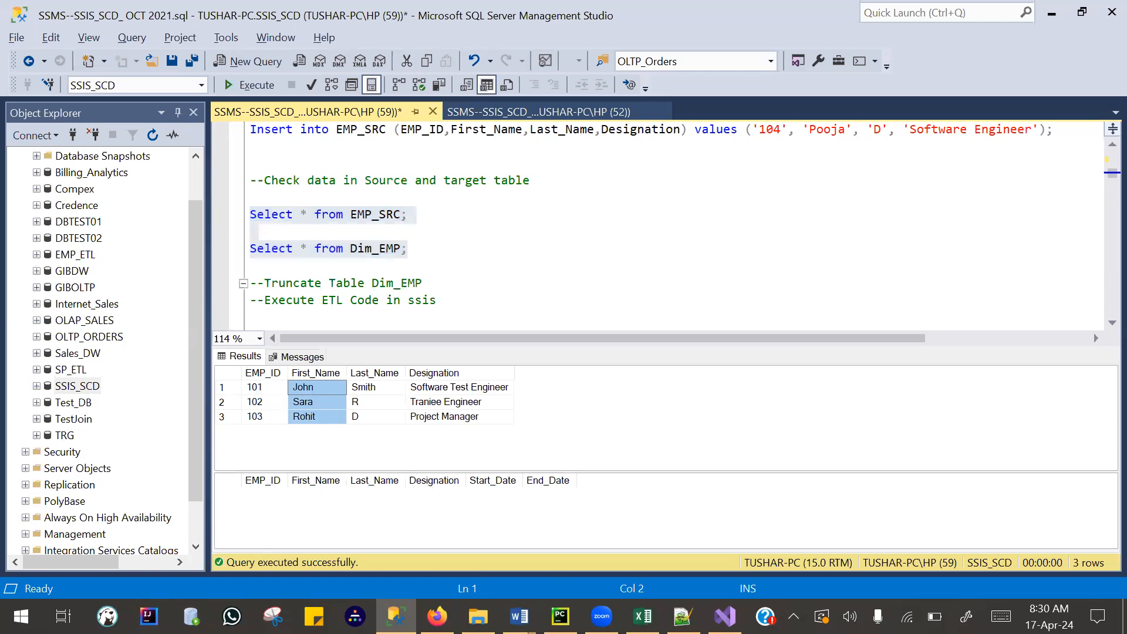
- Switch to Visual Studio, execute the SSIS_SCD.dtsx package and check the row flow through the data flow components
click(725, 616)
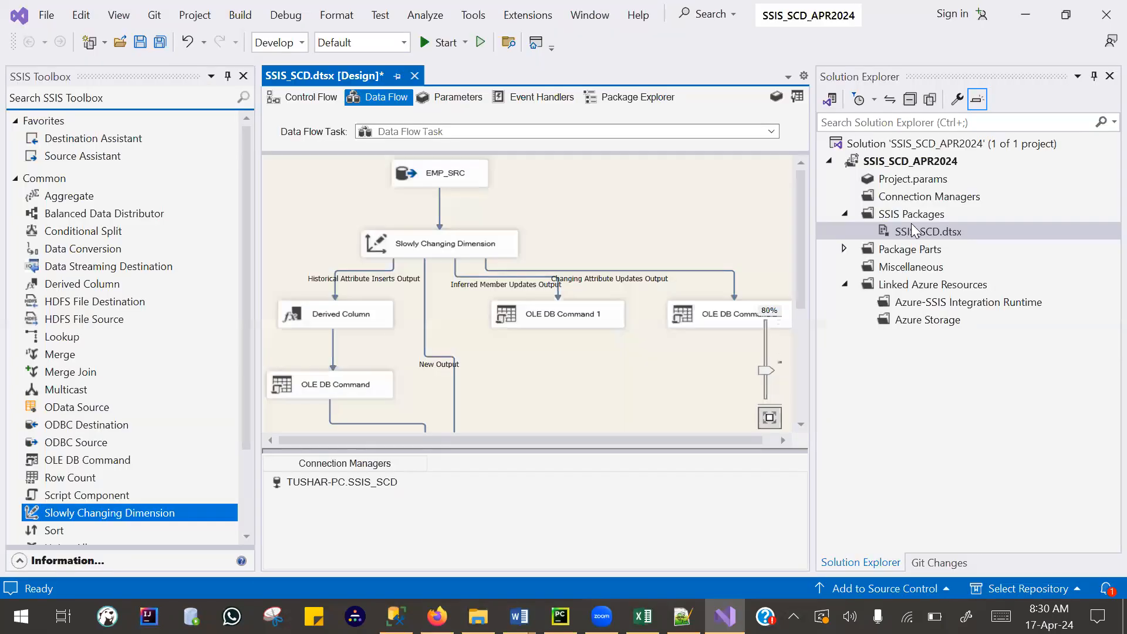
click(914, 232)
right_click(914, 231)
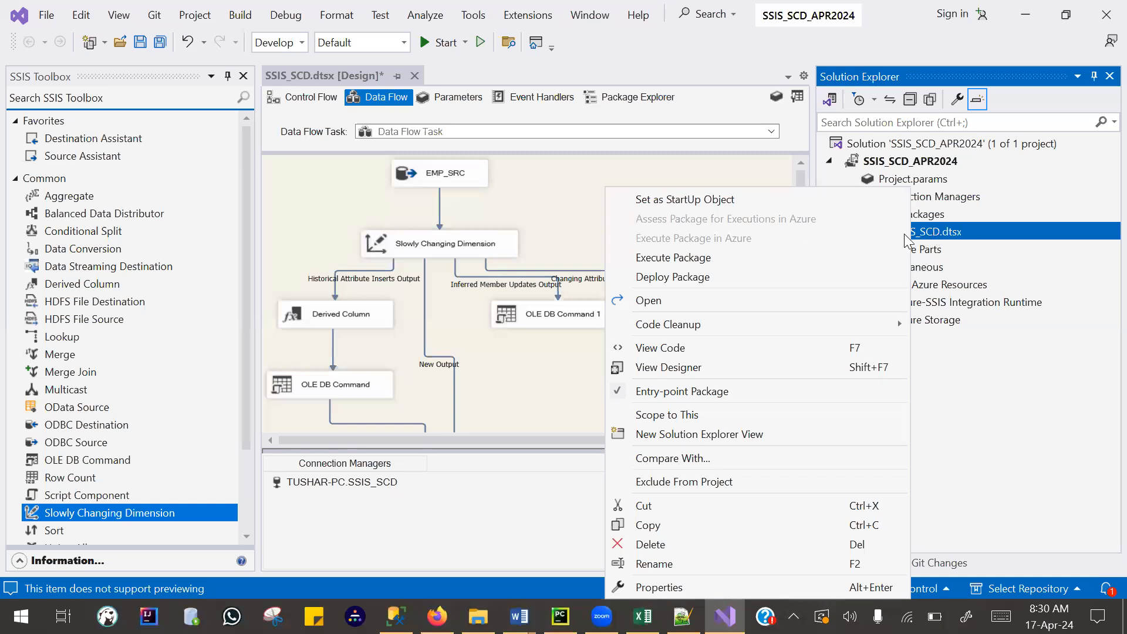
click(933, 237)
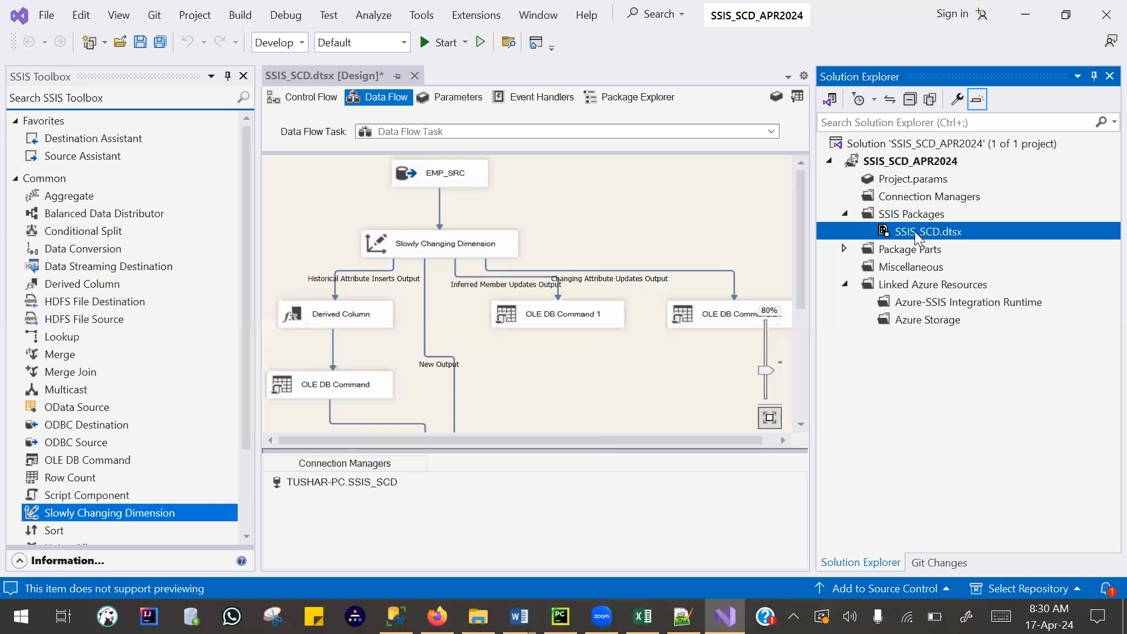
right_click(916, 234)
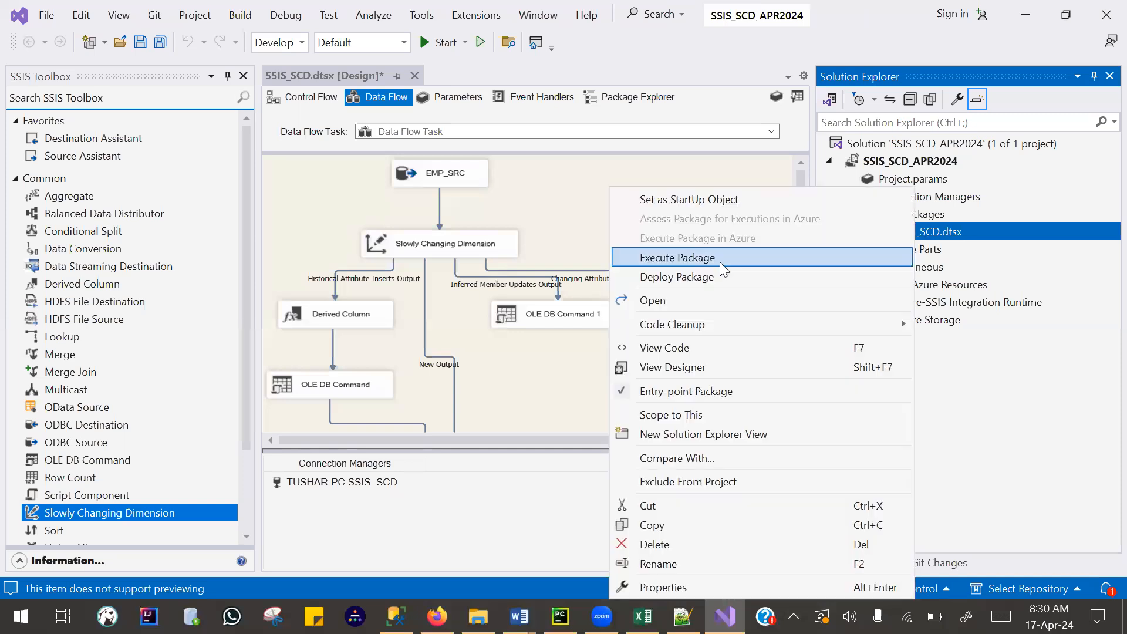
click(688, 258)
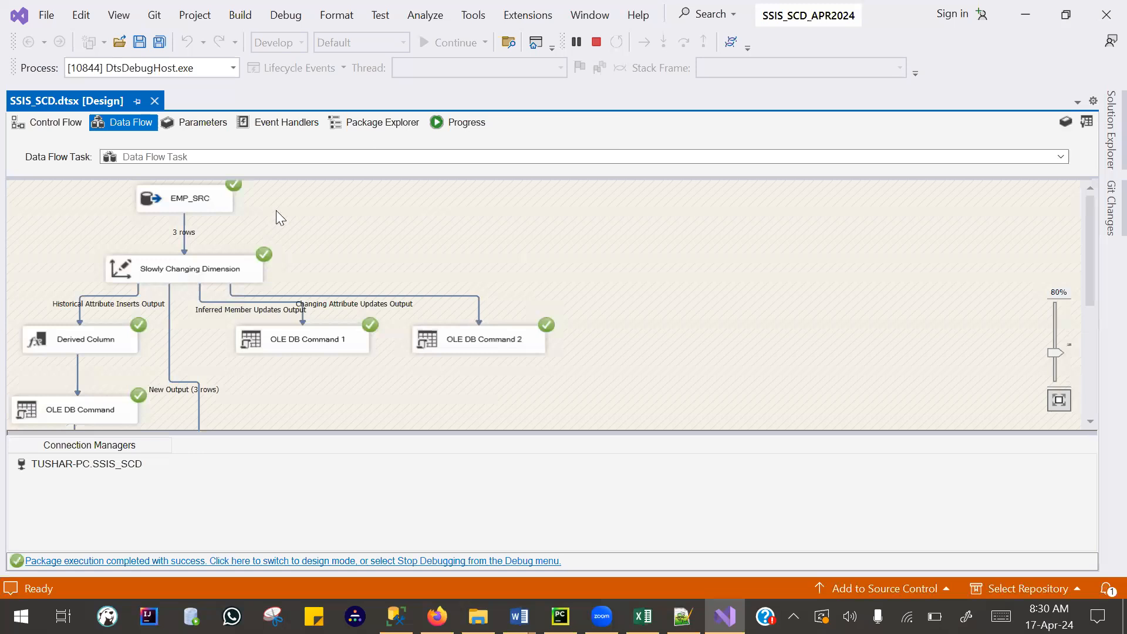
scroll(278, 213, down, 3)
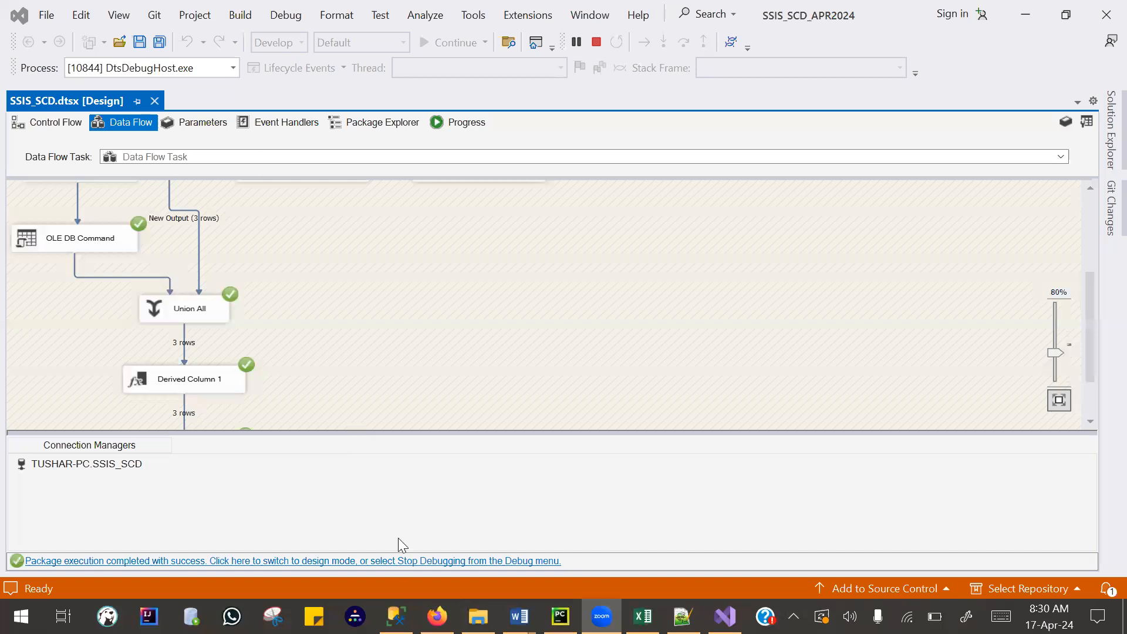
- Return to Management Studio, rerun the EMP_SRC and Dim_EMP queries and enlarge the results area to check the loaded rows
key(alt+Tab)
drag(442, 253, 224, 207)
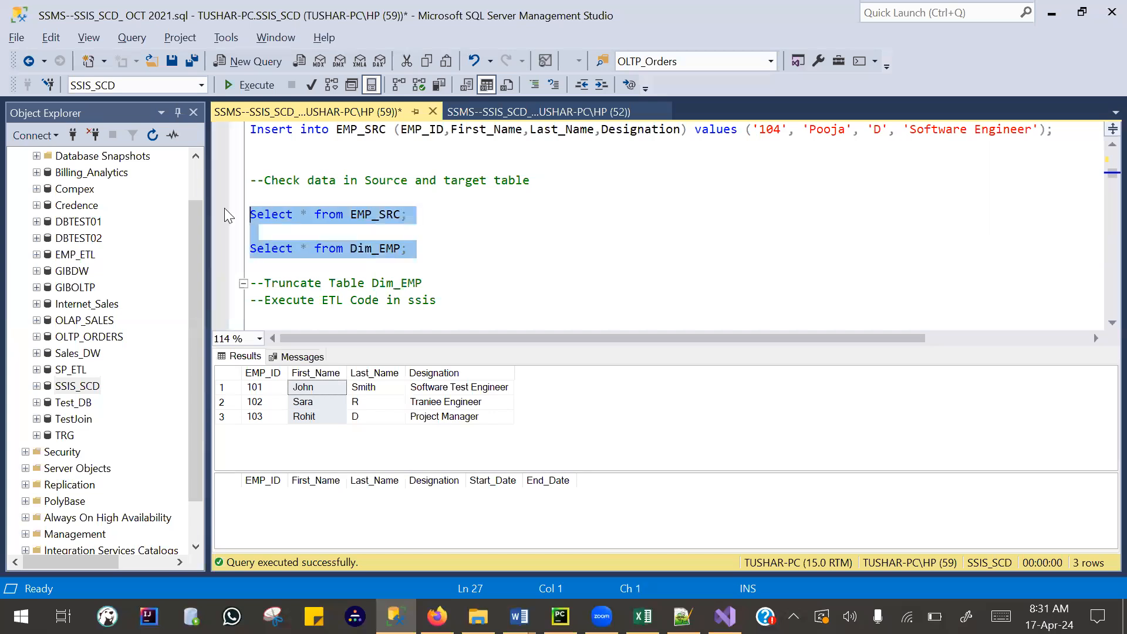
key(F5)
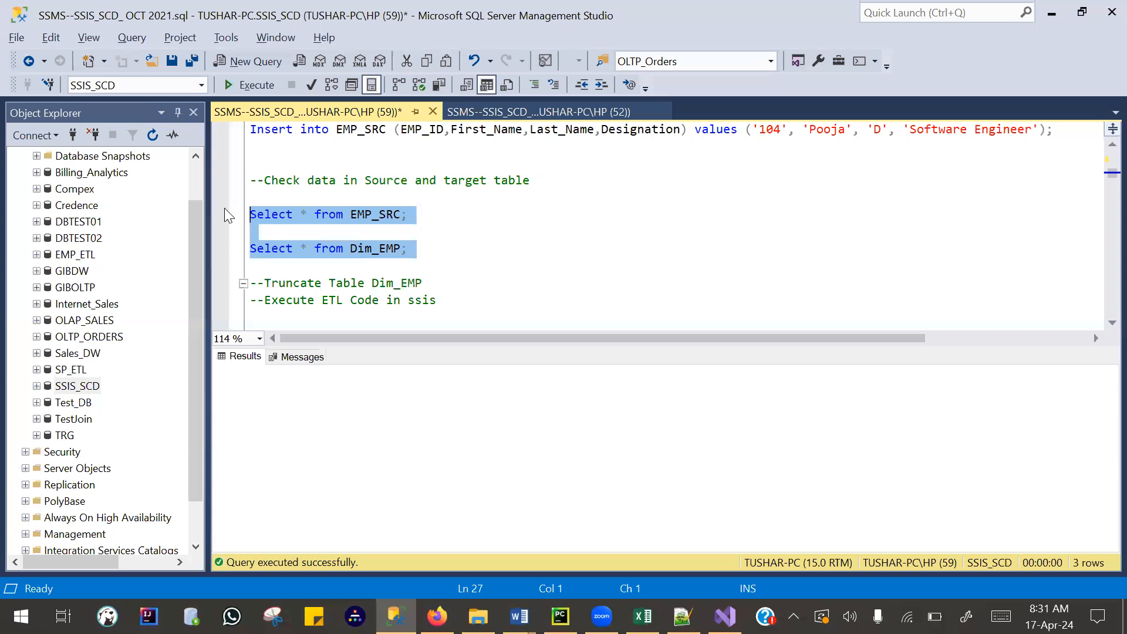
drag(367, 347, 370, 269)
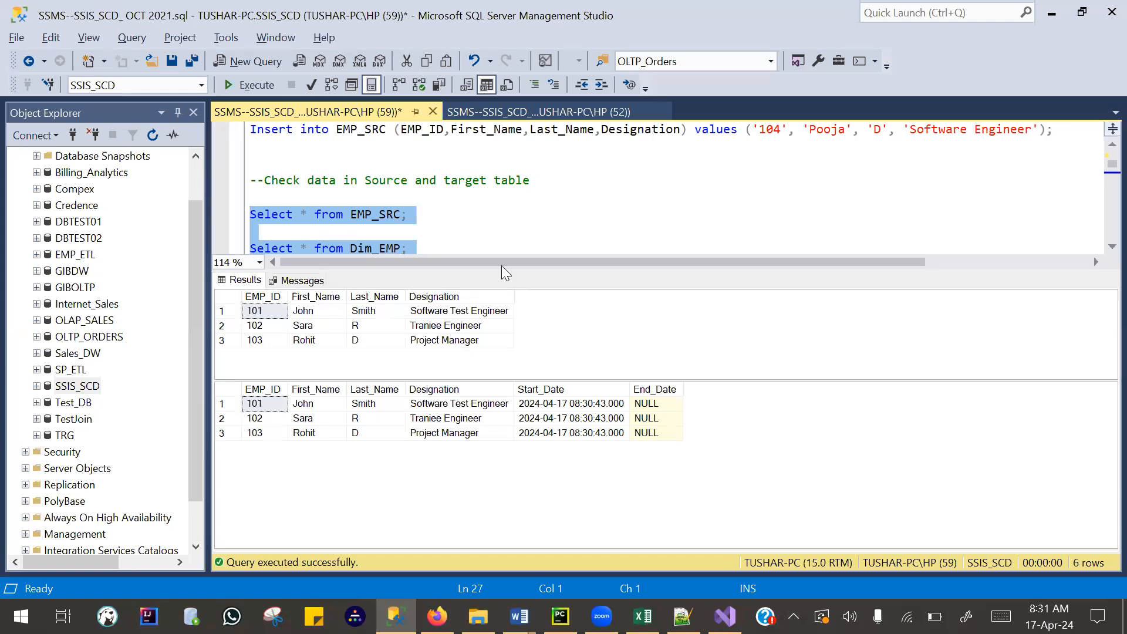
- Shrink the results area and run only the statement that updates First_Name for EMP_ID 101 in EMP_SRC
drag(498, 271, 493, 356)
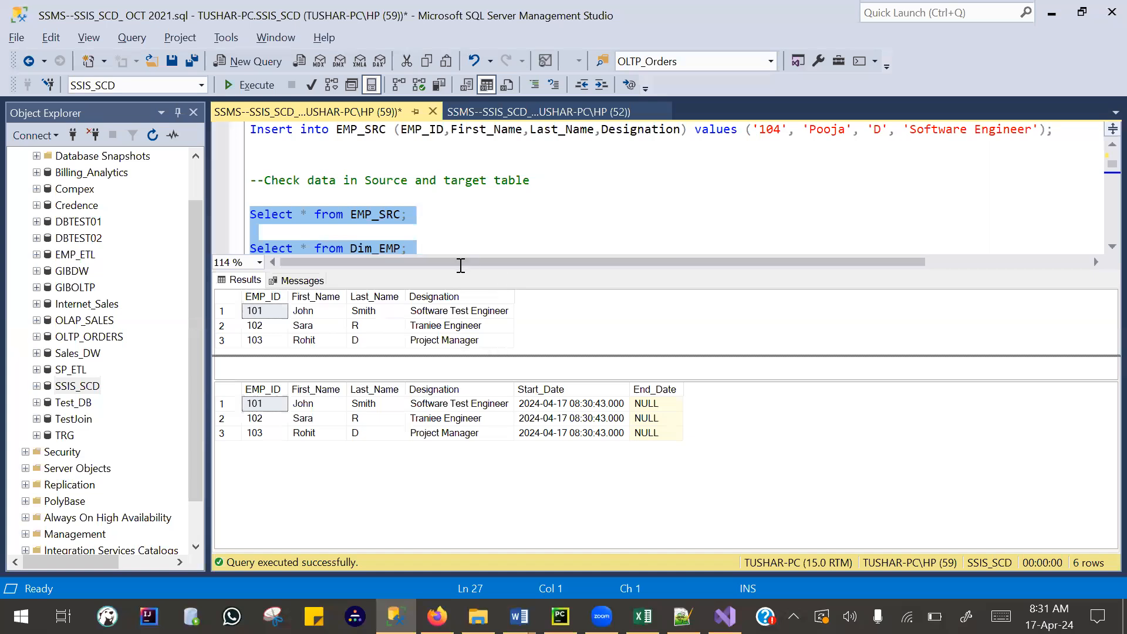
click(470, 256)
scroll(459, 264, down, 5)
scroll(432, 318, up, 2)
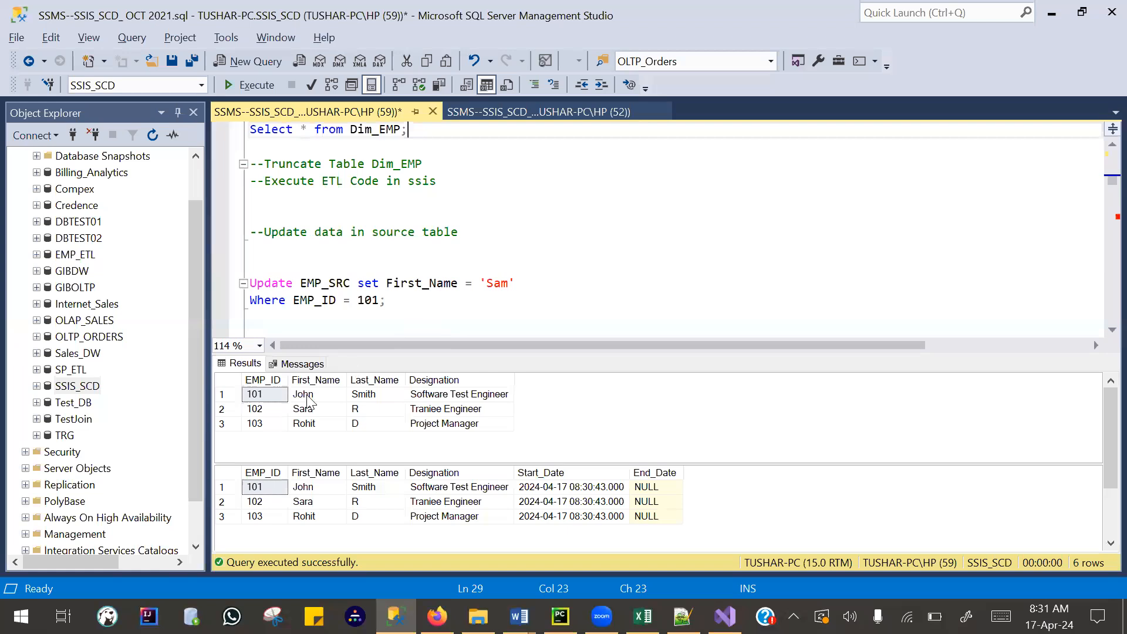
click(310, 402)
click(404, 301)
drag(266, 280, 296, 264)
key(F5)
- Run the EMP_SRC and Dim_EMP select queries and check the source row of employee 102
scroll(313, 264, down, 7)
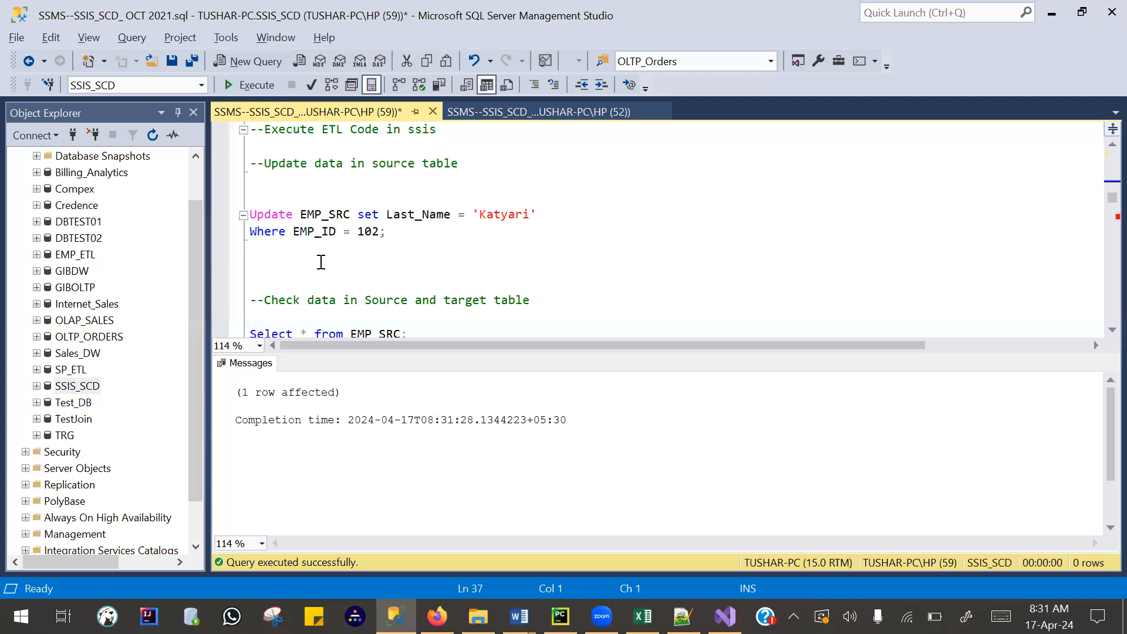
scroll(320, 264, up, 3)
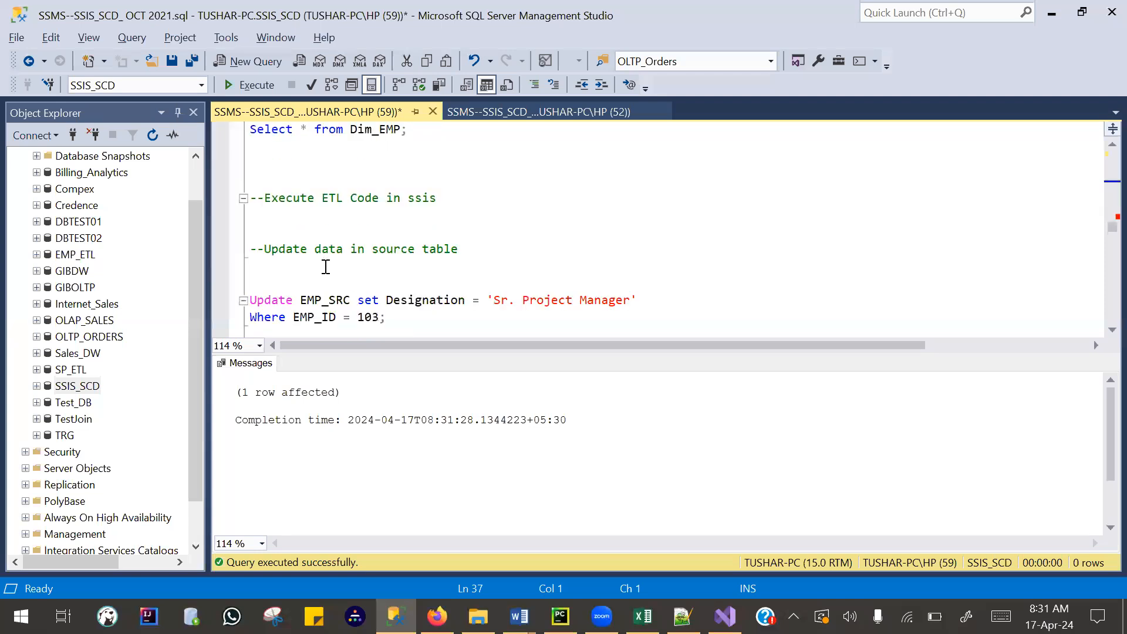
scroll(359, 283, down, 2)
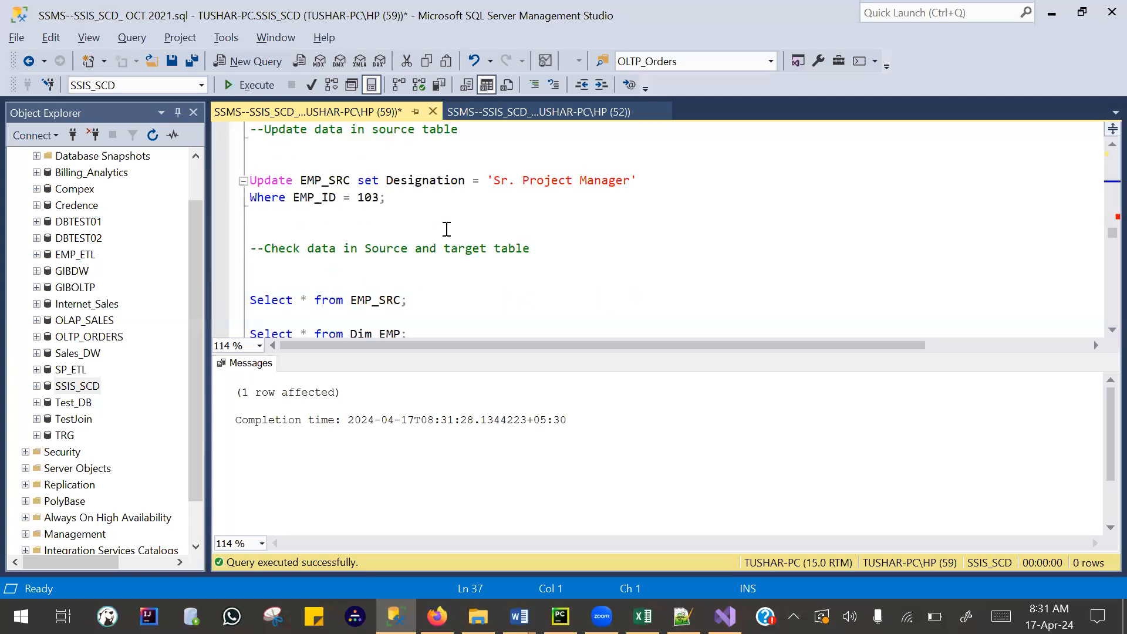
scroll(445, 229, down, 2)
drag(406, 215, 211, 165)
key(F5)
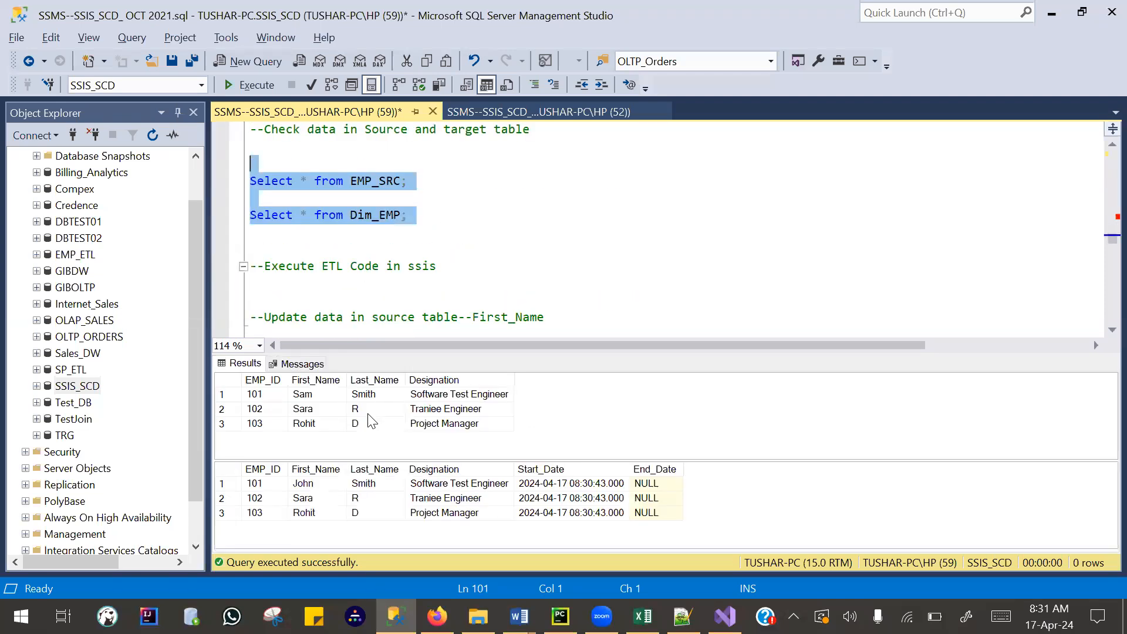
drag(286, 411, 430, 416)
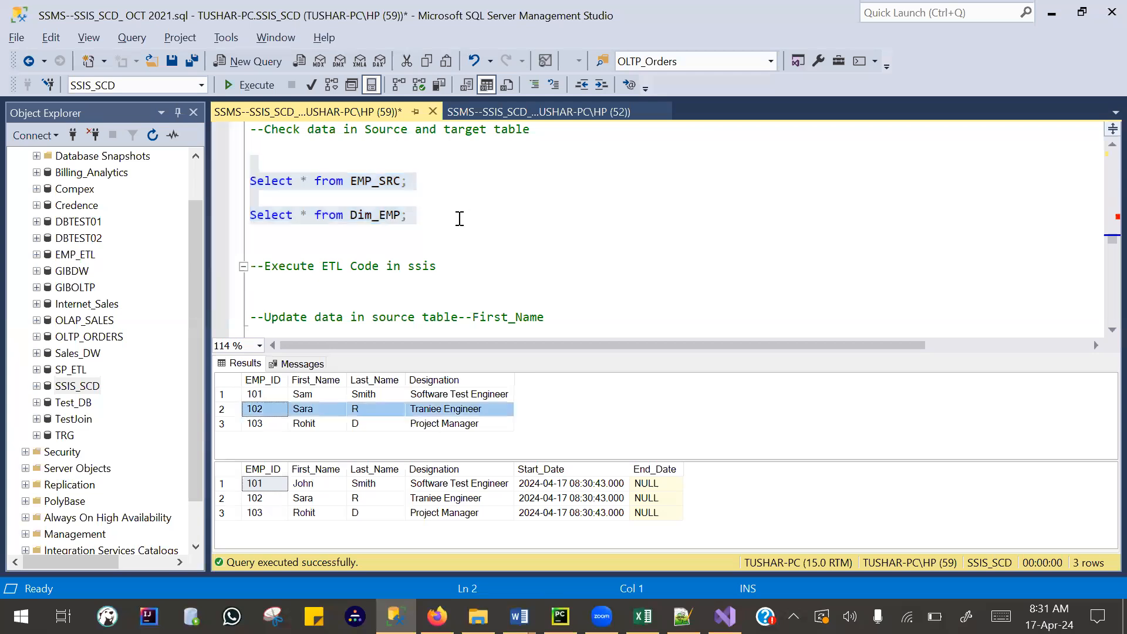
- Edit the Designation update statement so that it sets the value to 'Software Engineer'
scroll(452, 251, down, 2)
click(496, 273)
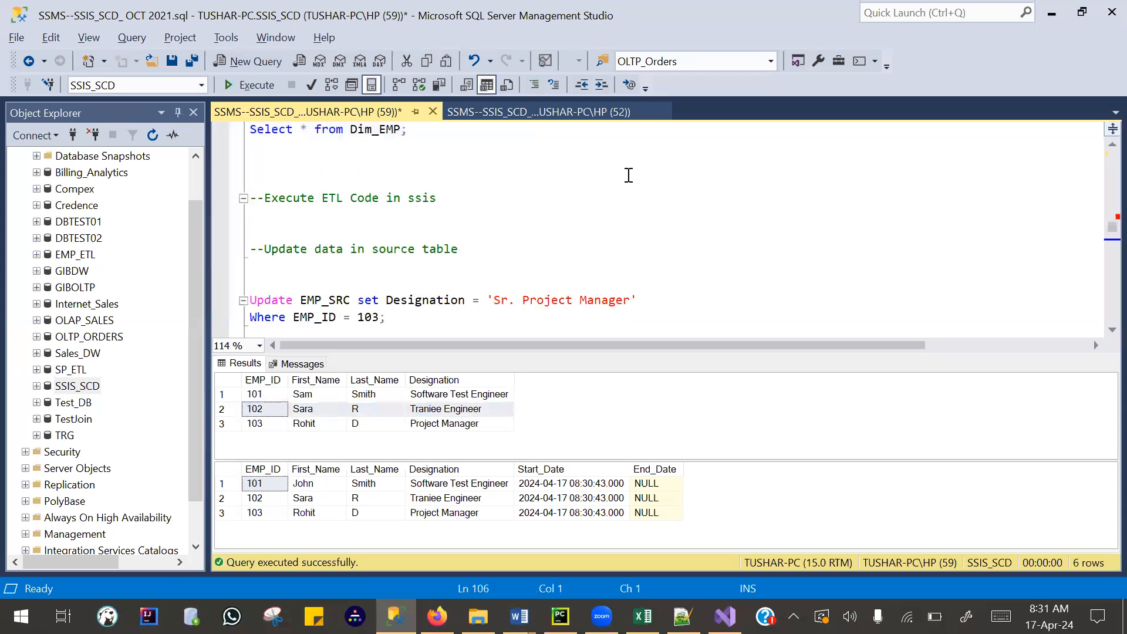
scroll(628, 174, down, 2)
drag(630, 180, 494, 181)
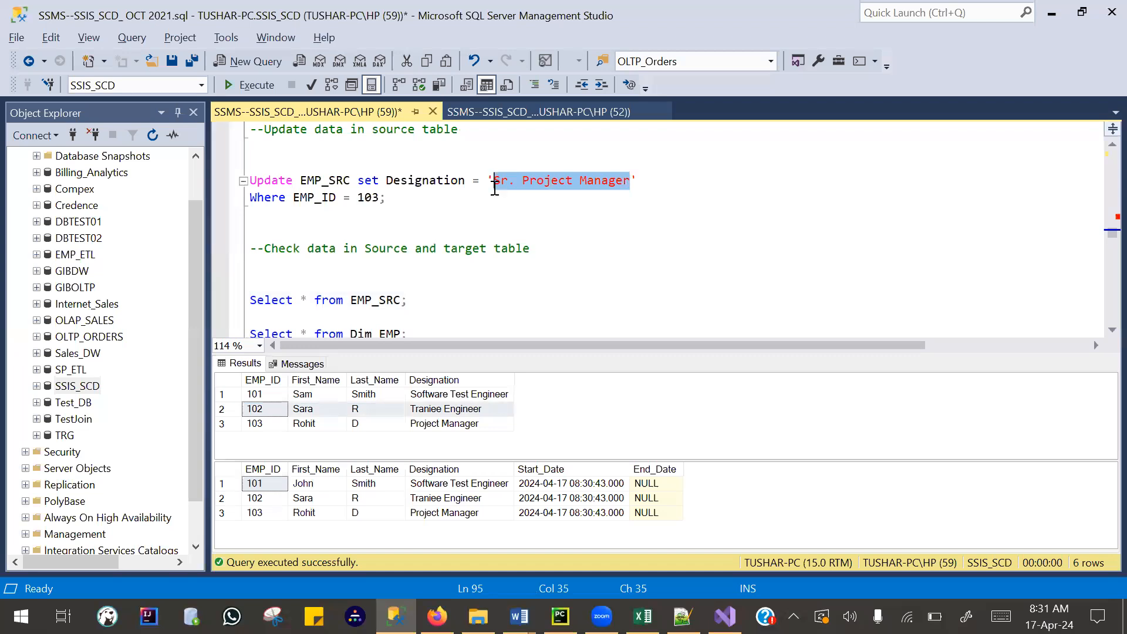
click(445, 395)
drag(630, 180, 495, 179)
text(Software Test Engineer)
double_click(564, 180)
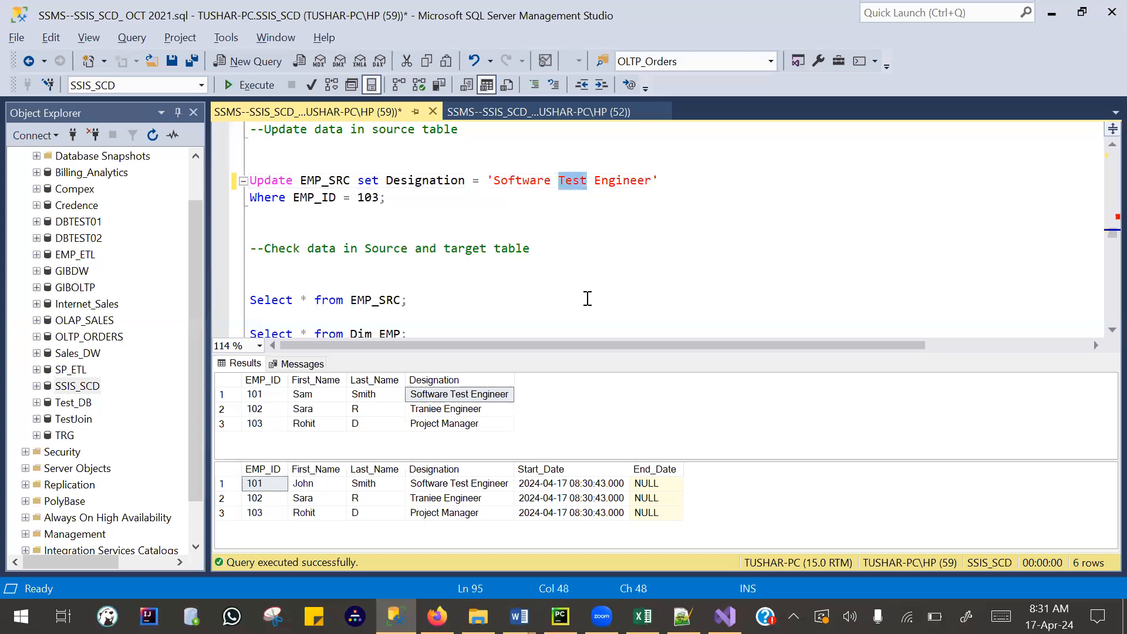
key(BackSpace)
key(BackSpace)
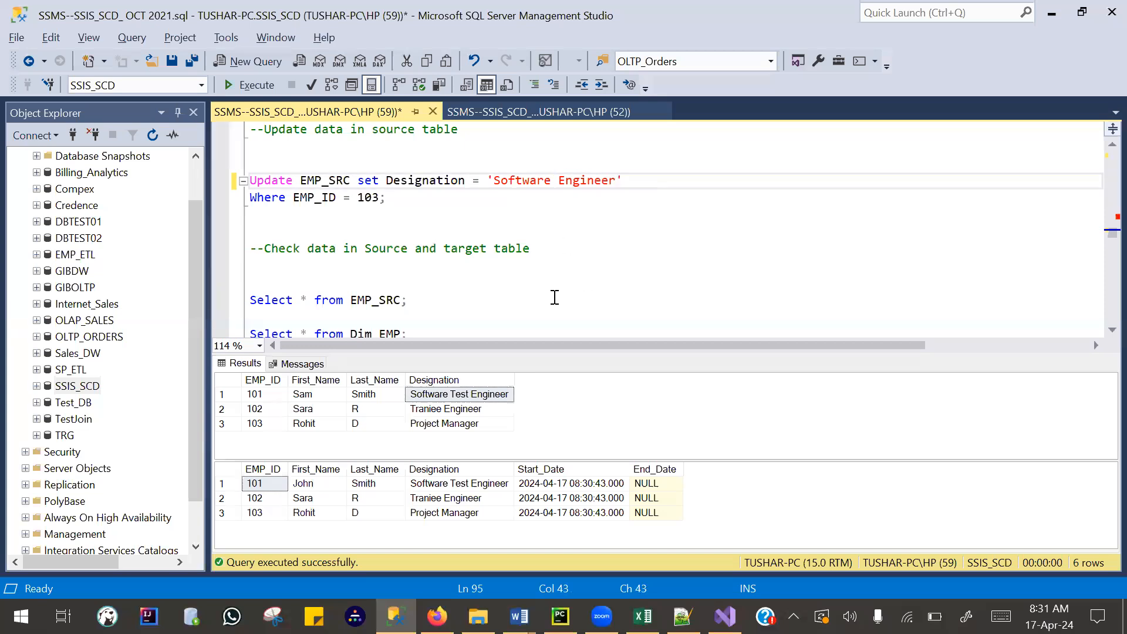
- Change the Designation update's condition to EMP_ID = 102 and run only that statement
click(380, 198)
key(BackSpace)
text(2)
drag(438, 197, 232, 180)
key(F5)
- Query EMP_SRC and Dim_EMP again and compare employee 101's first name and employee 102's designation between both tables
scroll(452, 229, up, 8)
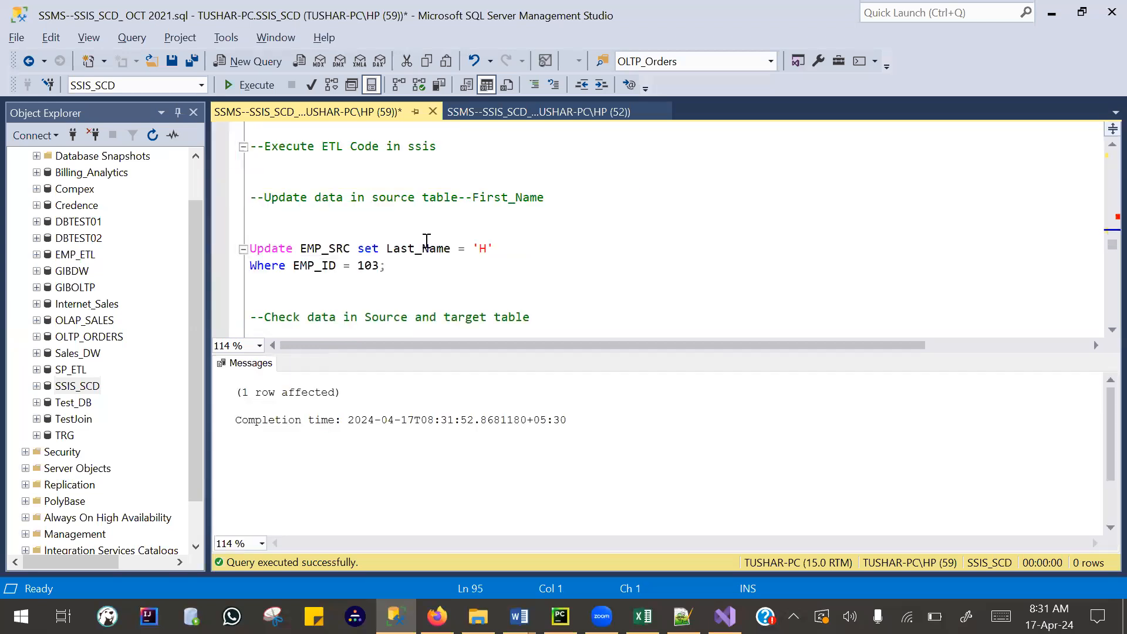
drag(224, 173, 410, 217)
key(F5)
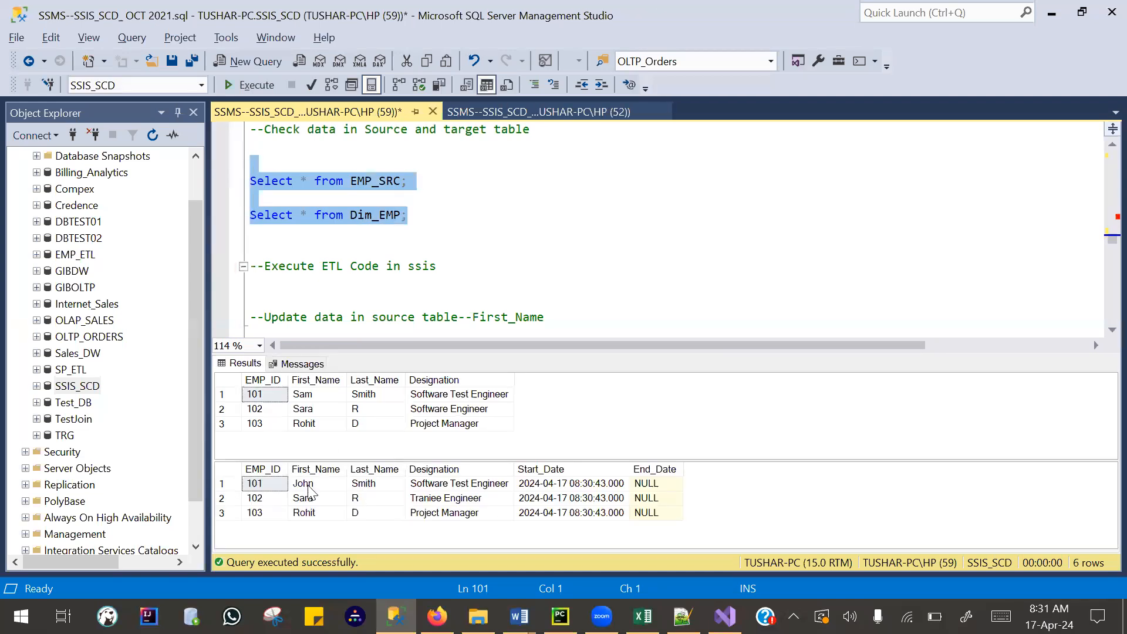
click(309, 485)
click(311, 396)
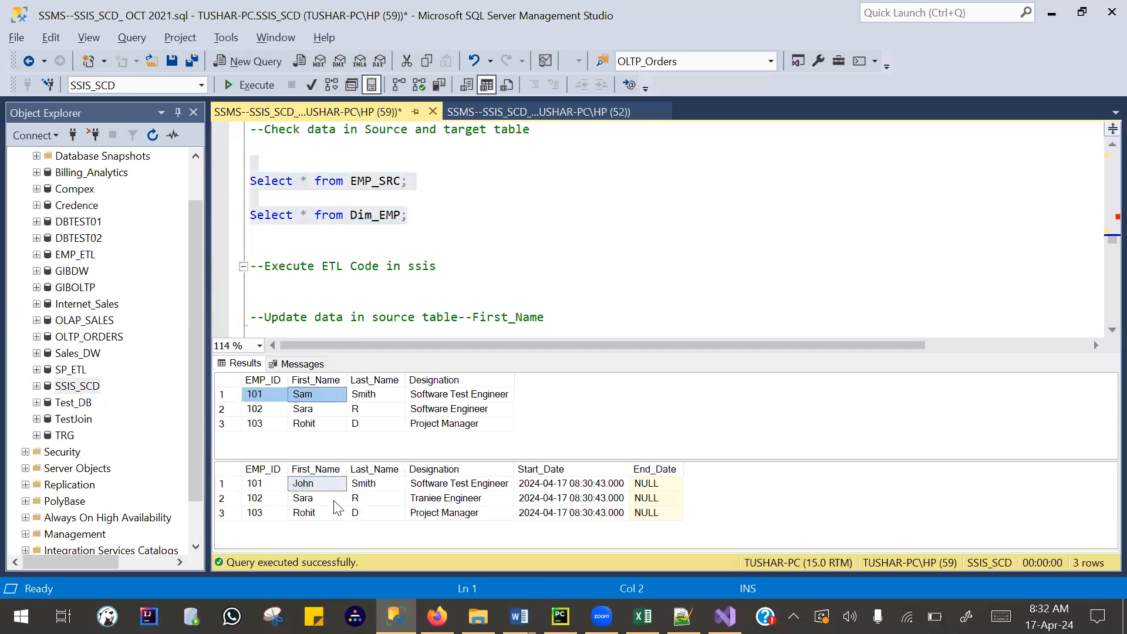
click(436, 497)
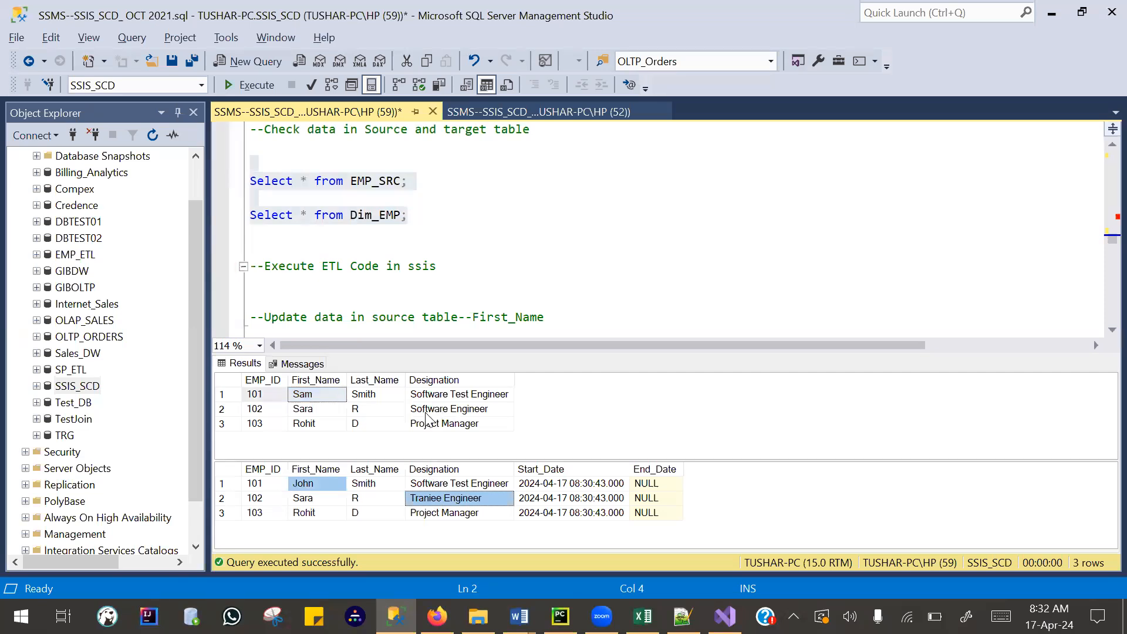
click(439, 409)
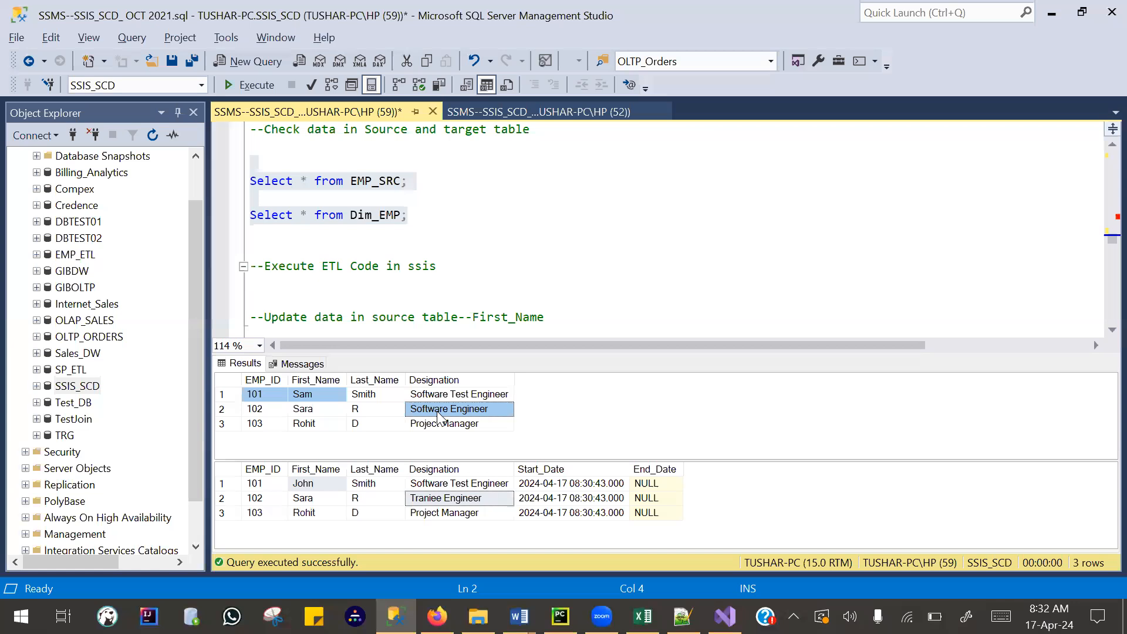
click(306, 489)
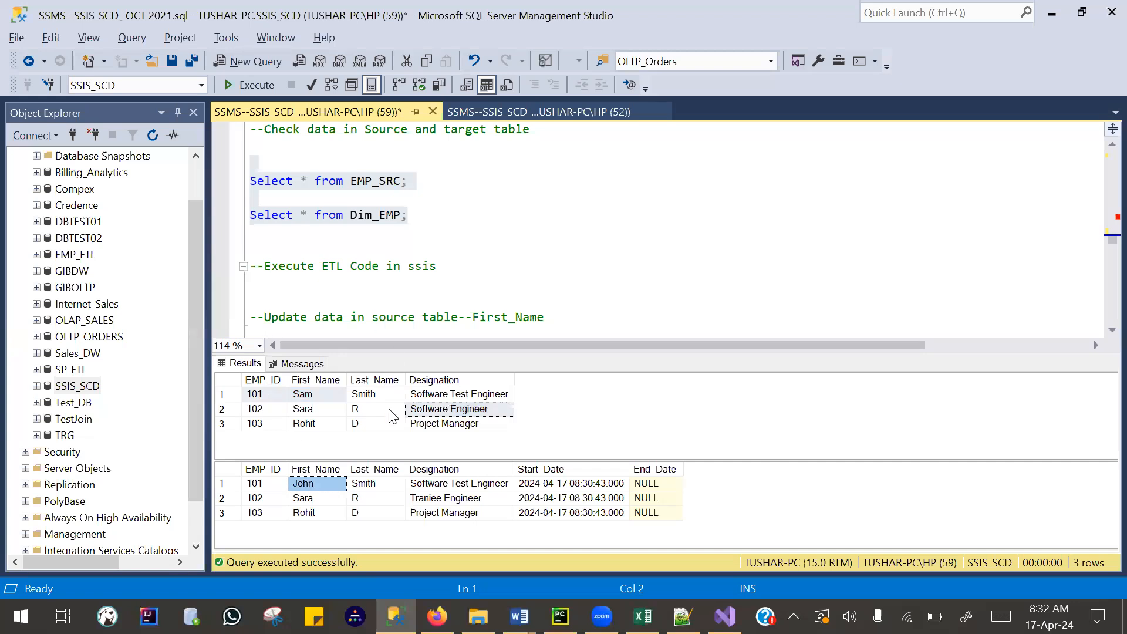
click(229, 498)
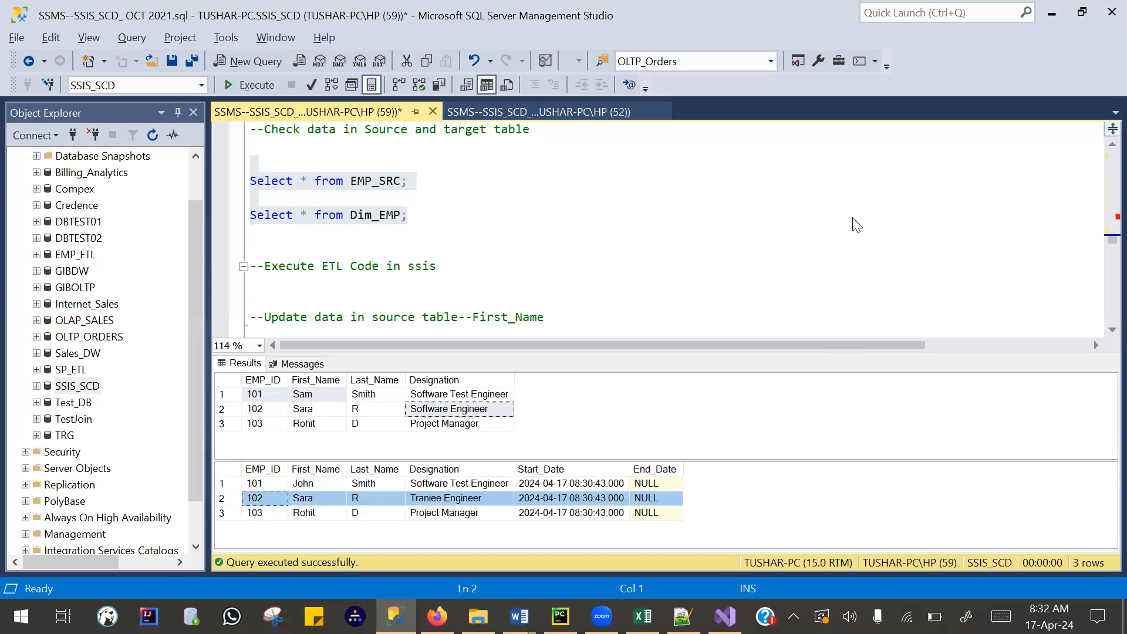
- Switch to Visual Studio, stop the previous debugging run and execute the SSIS_SCD.dtsx package again
key(alt+Tab)
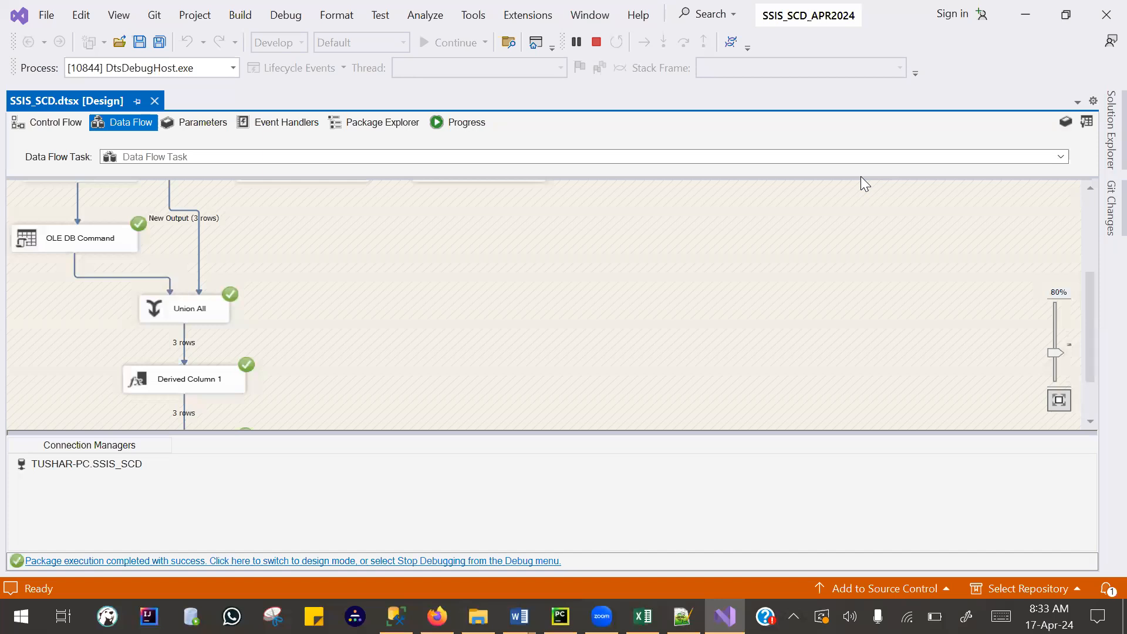
click(596, 41)
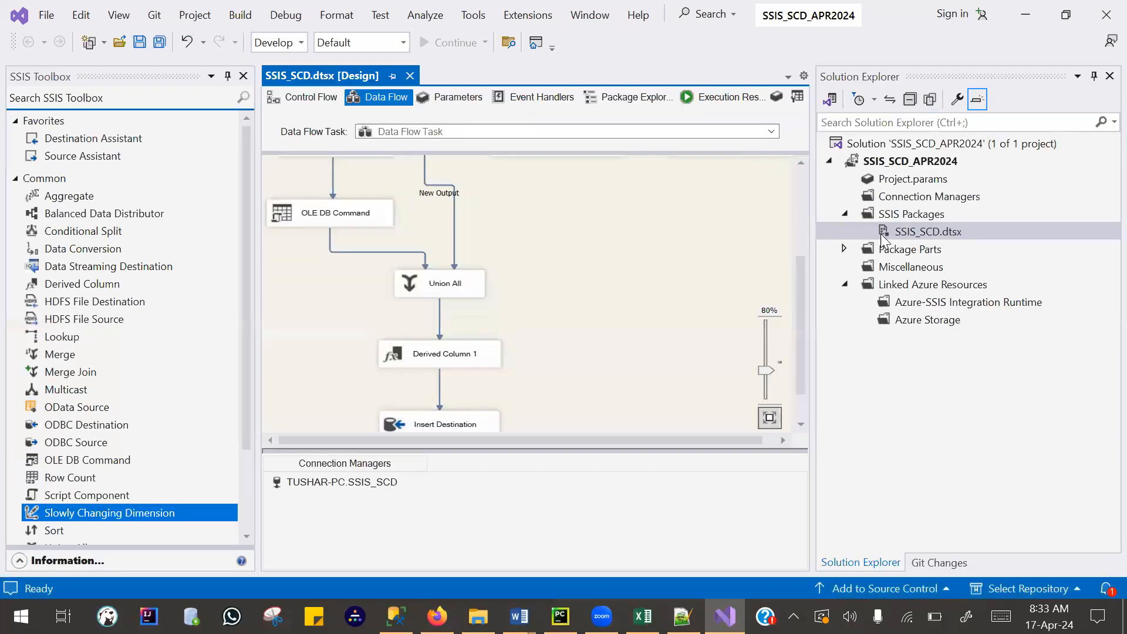
click(936, 232)
right_click(937, 231)
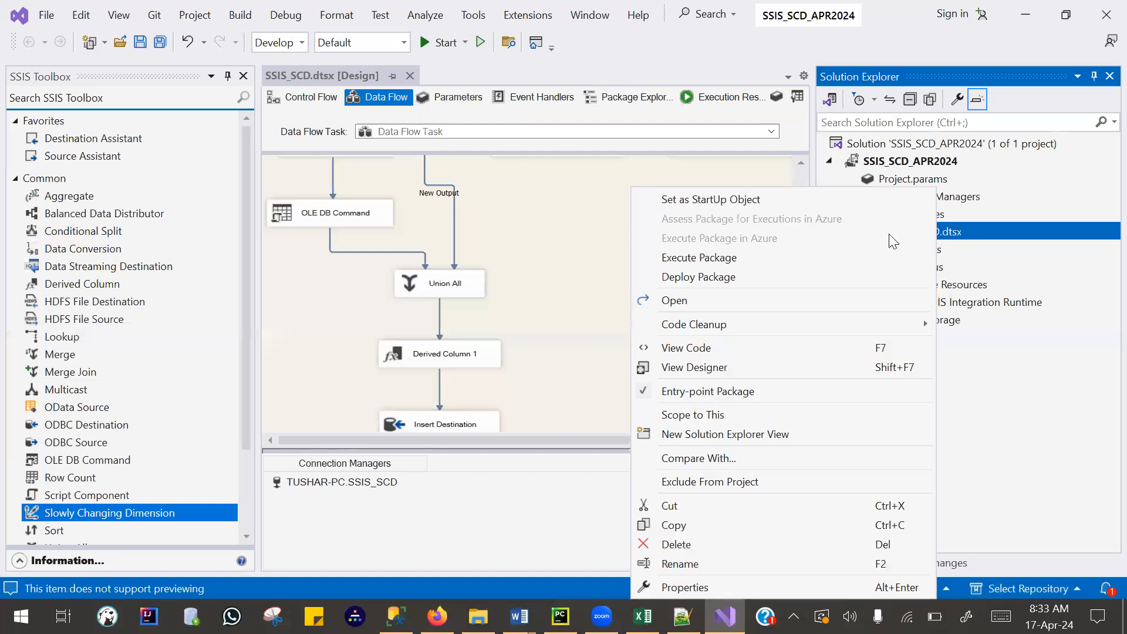
click(734, 257)
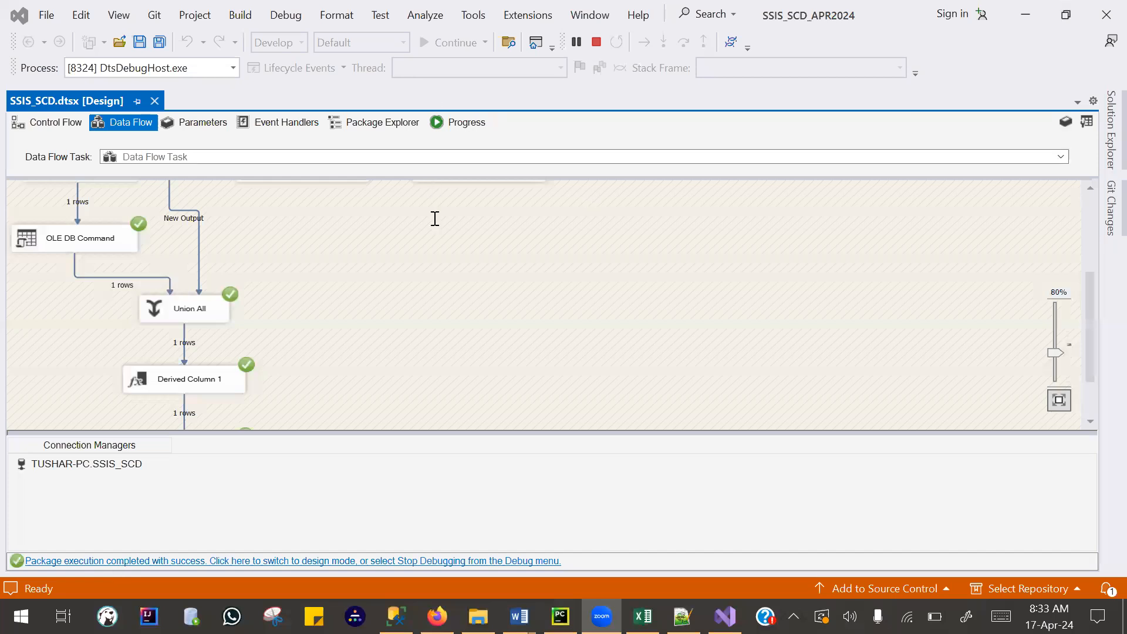
- Return to Management Studio, rerun both table queries and enlarge the results area
key(alt+Tab)
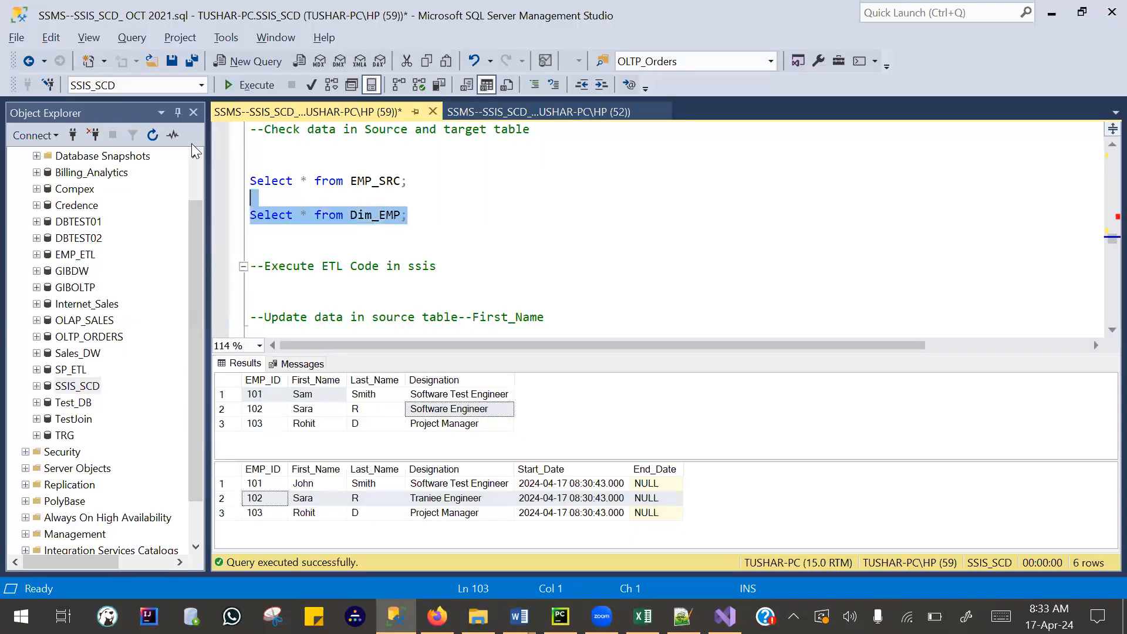
click(458, 221)
shift+click(230, 164)
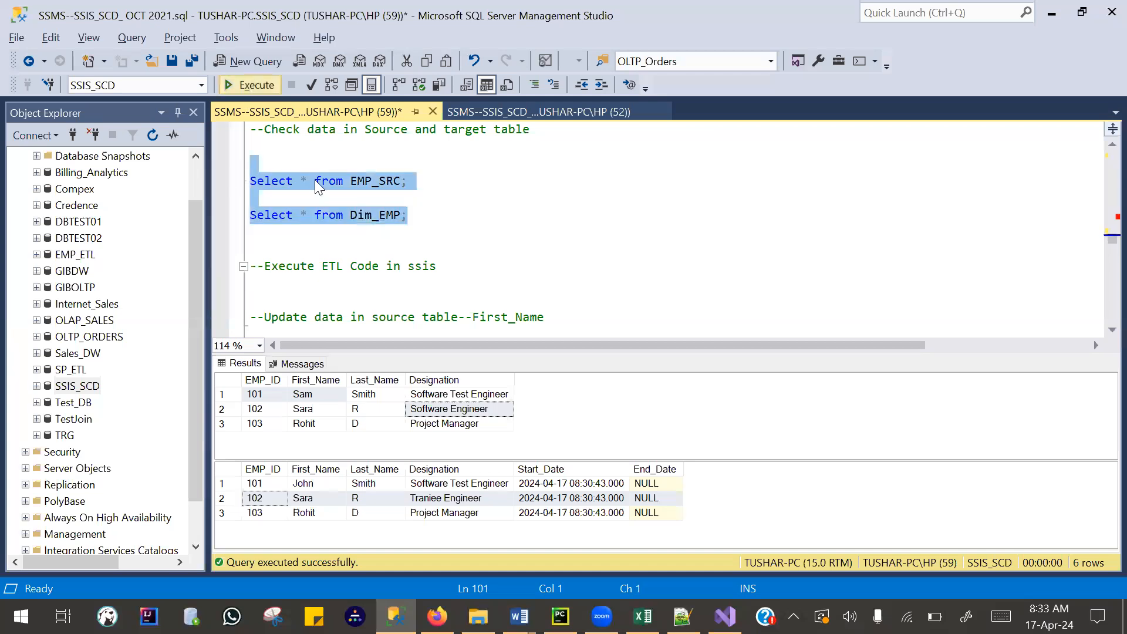
drag(491, 354, 493, 255)
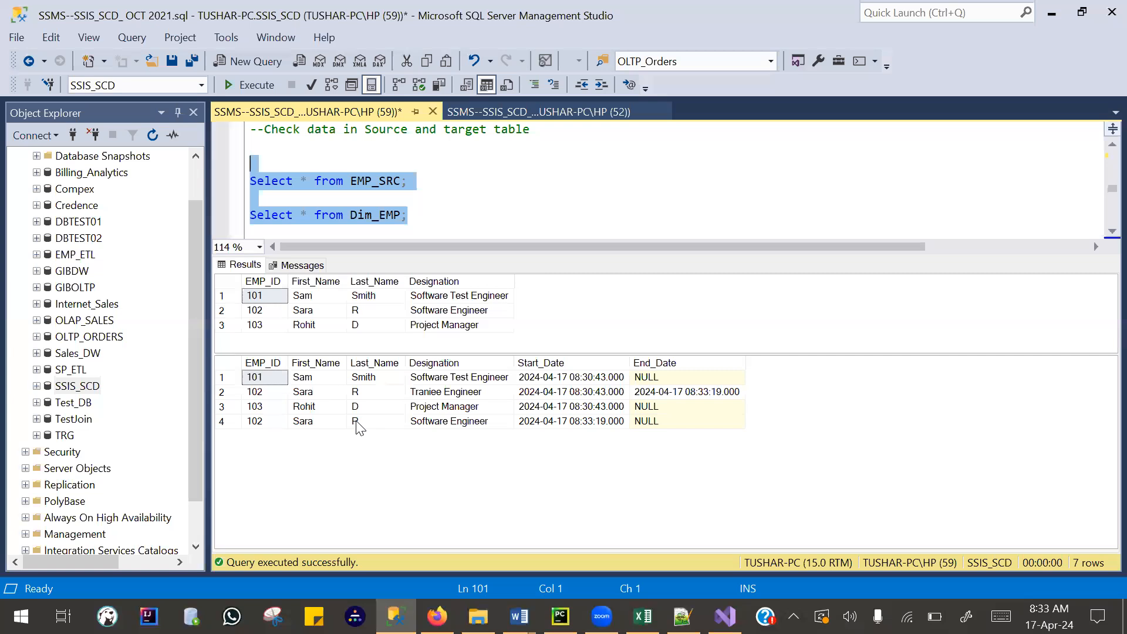
- Examine Start_Date and End_Date in Dim_EMP, comparing the old and new records of employee 102 with the current date and time
click(575, 363)
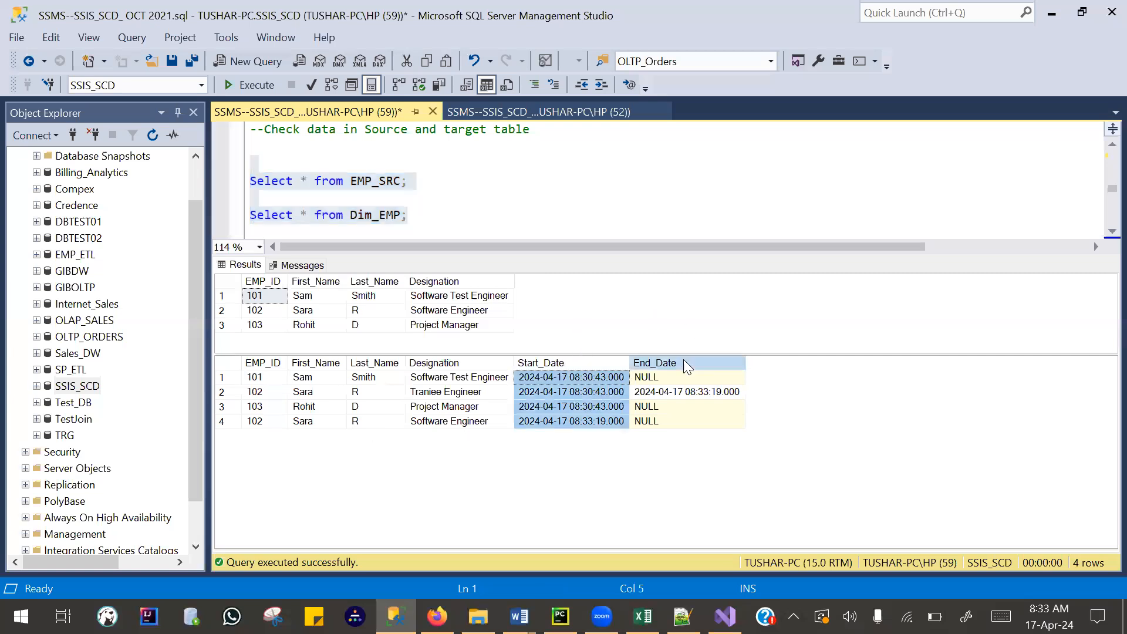
click(683, 360)
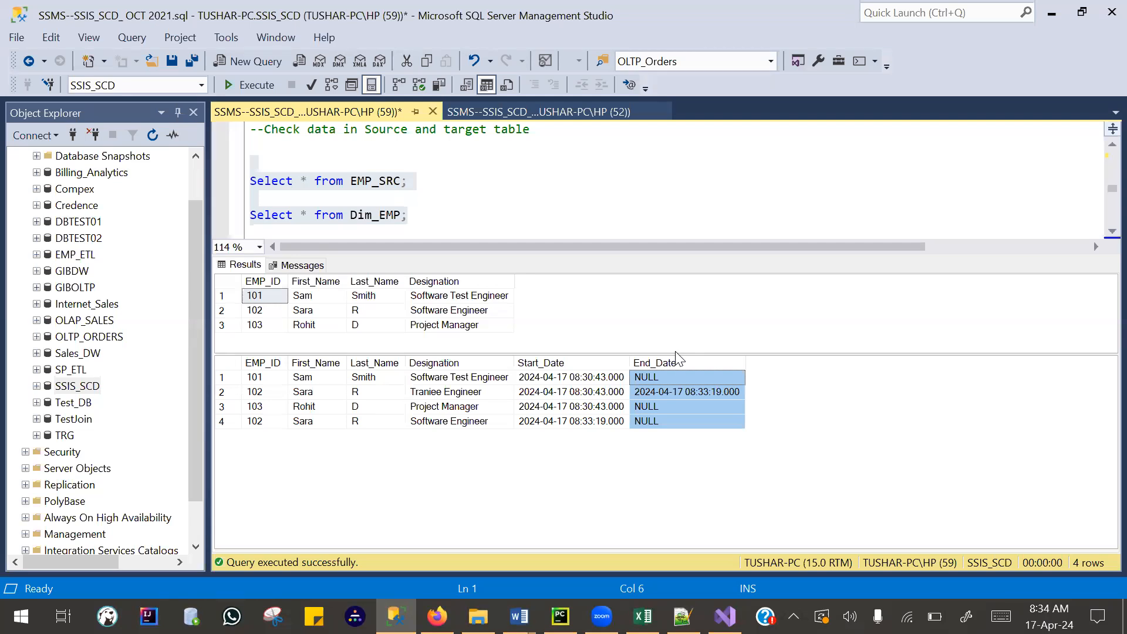
click(1050, 616)
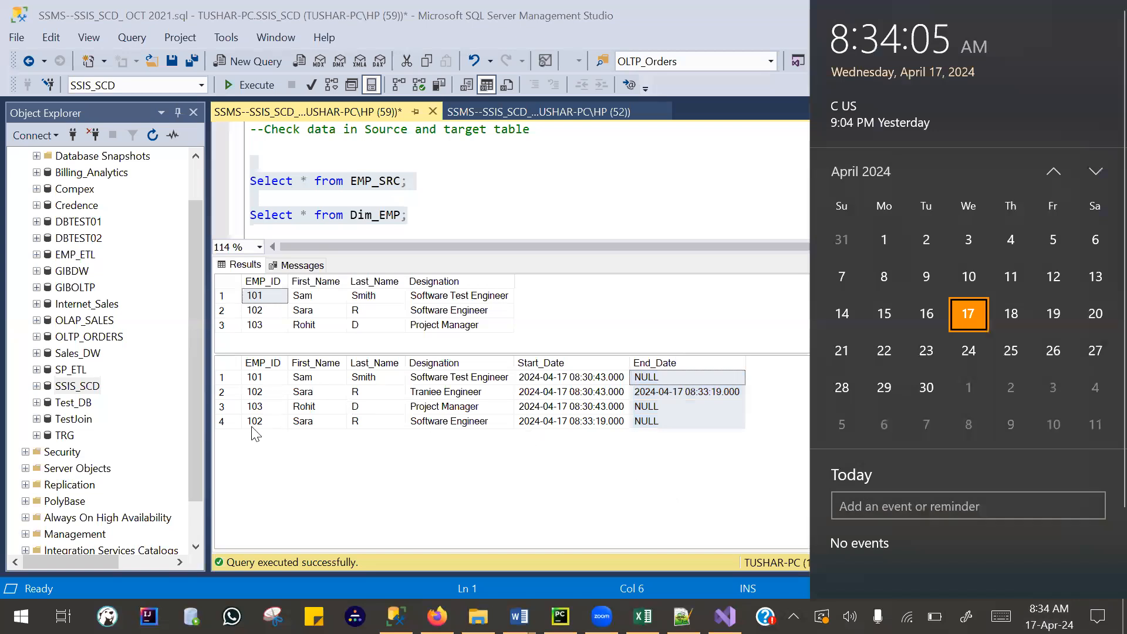
drag(261, 426, 496, 428)
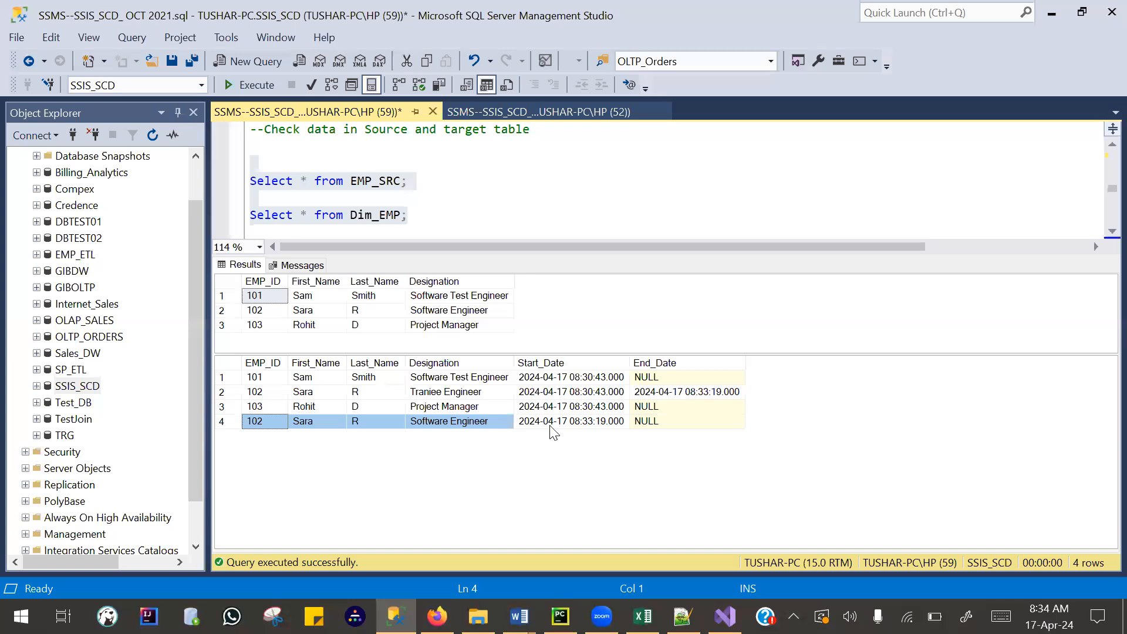
click(592, 423)
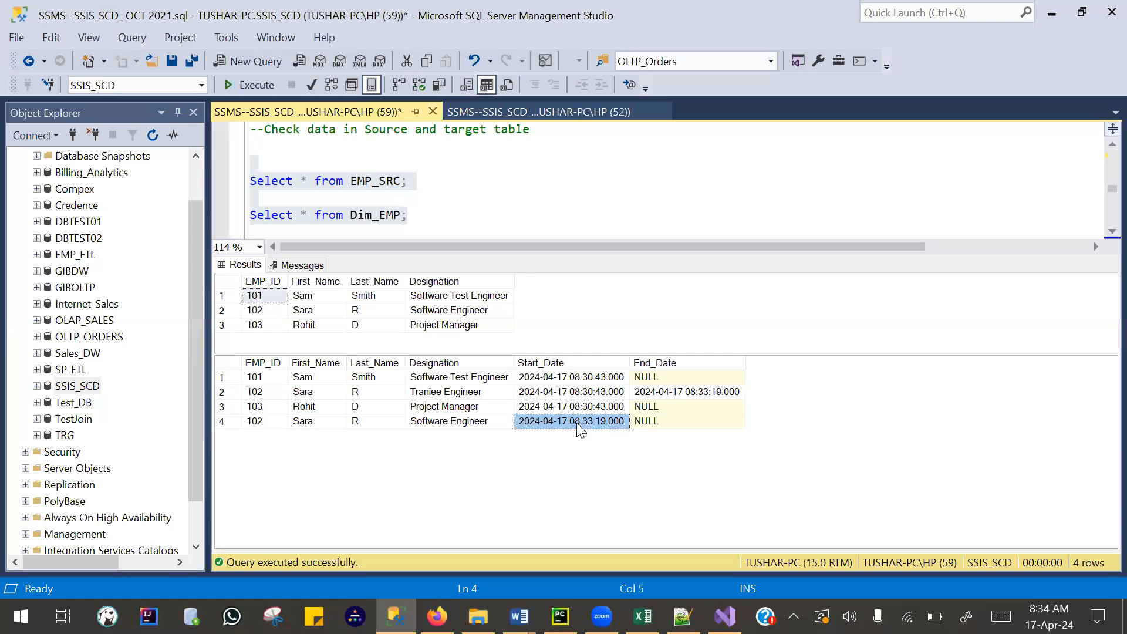
ctrl+click(677, 393)
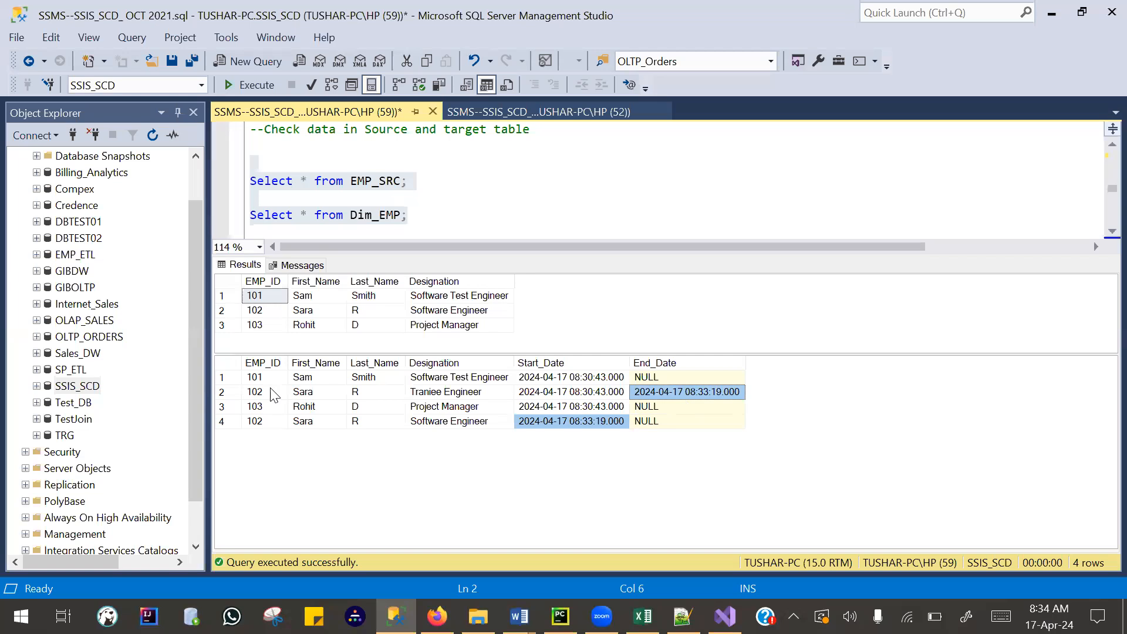
drag(262, 393, 317, 393)
drag(409, 400, 722, 399)
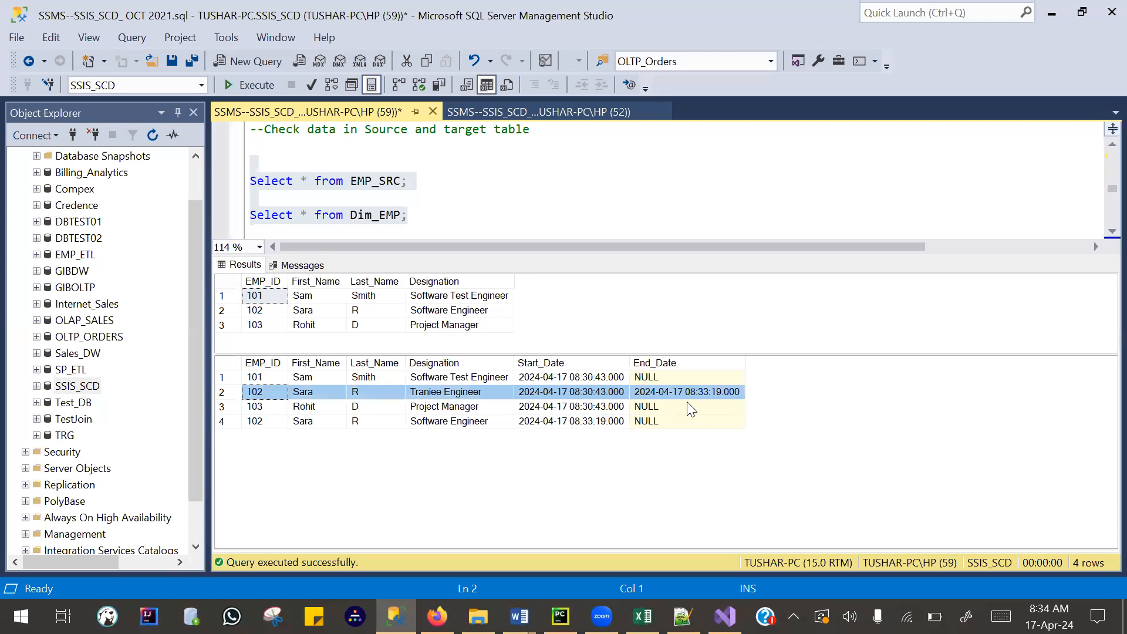
drag(276, 421, 620, 417)
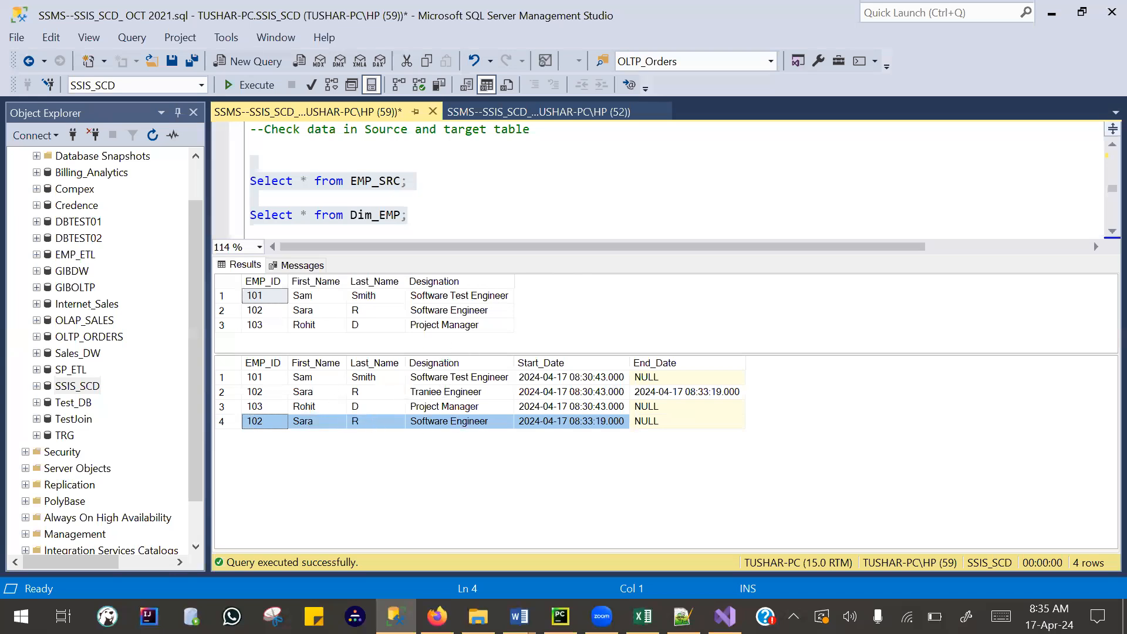
- Switch to Visual Studio and stop debugging the SSIS_SCD.dtsx package
key(alt+Tab)
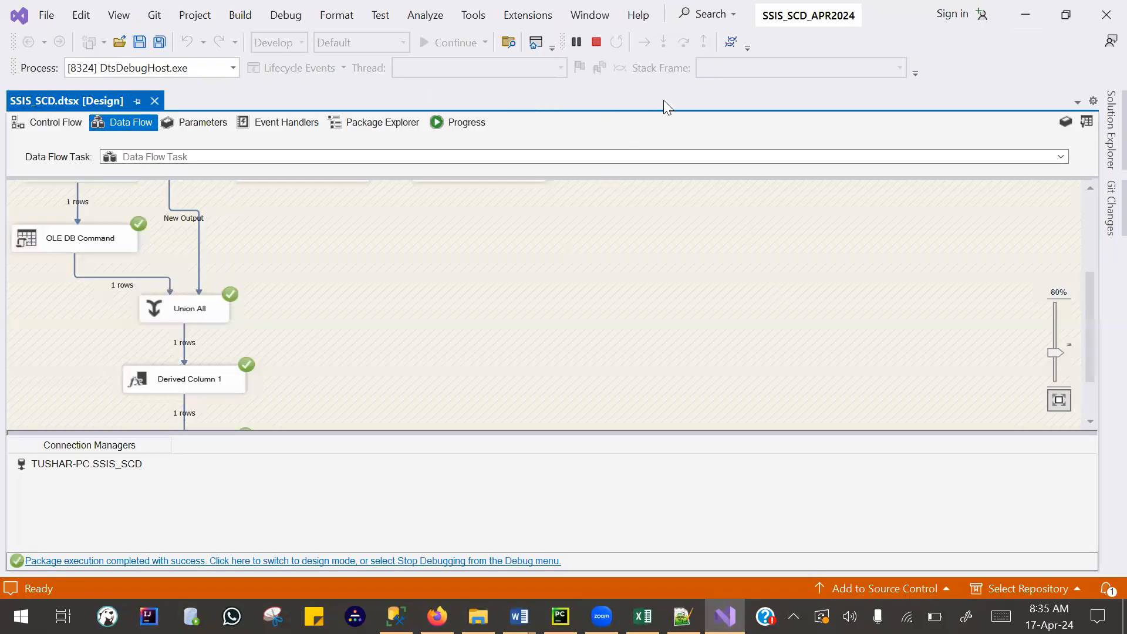
click(596, 42)
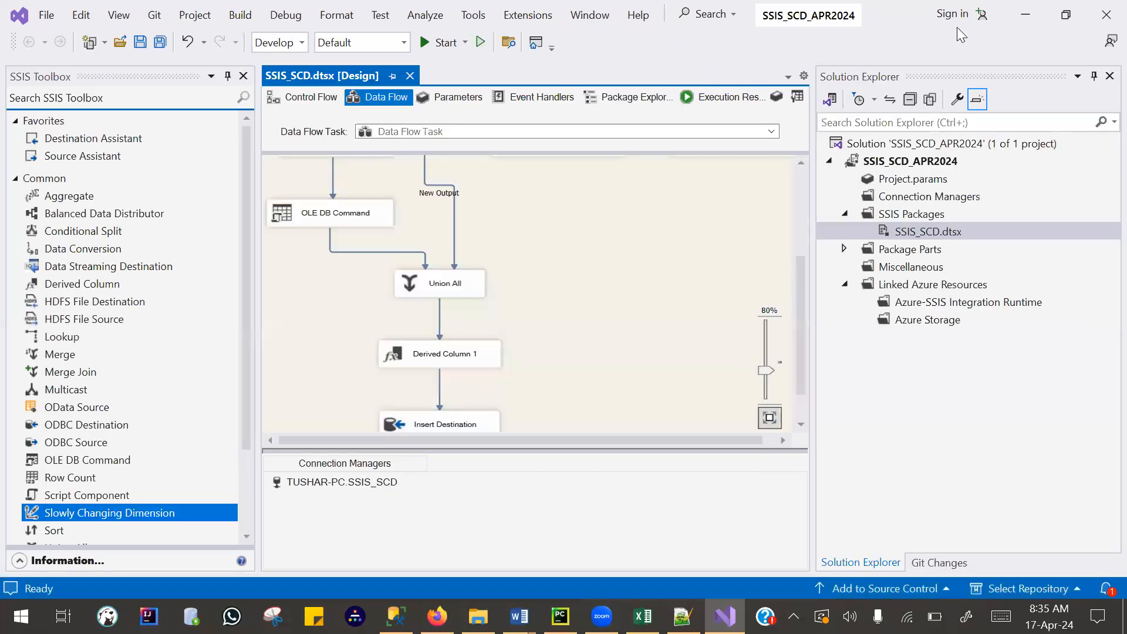
- Review the EMP_SRC and Dim_EMP results in Management Studio alongside the SSIS_SCD.dtsx package's execution options and data flow in Visual Studio
click(1025, 18)
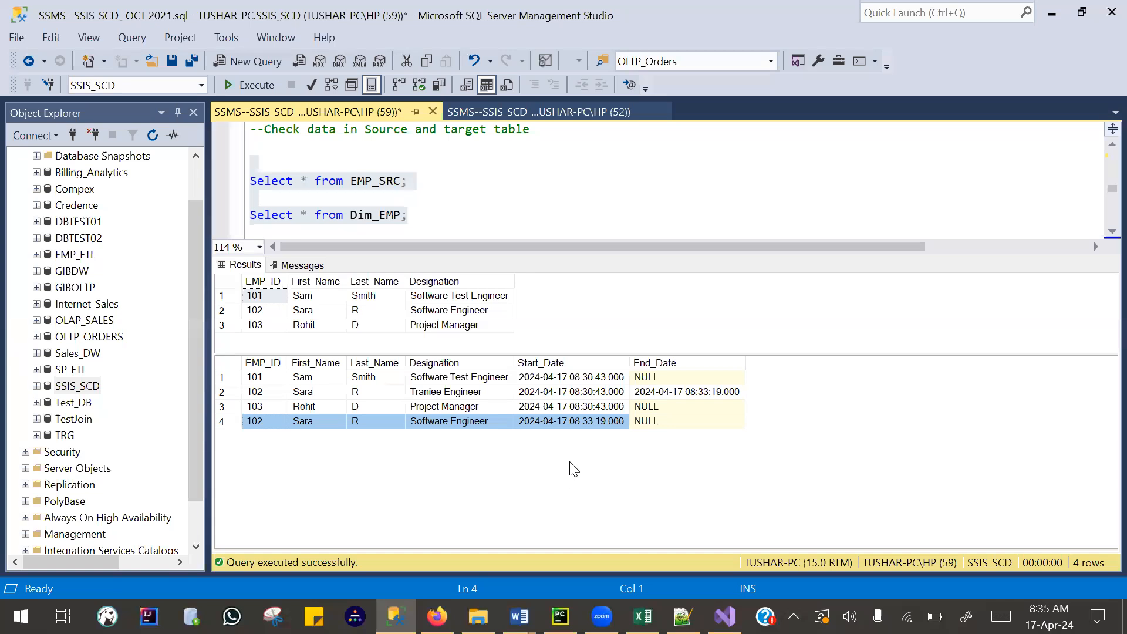
click(724, 616)
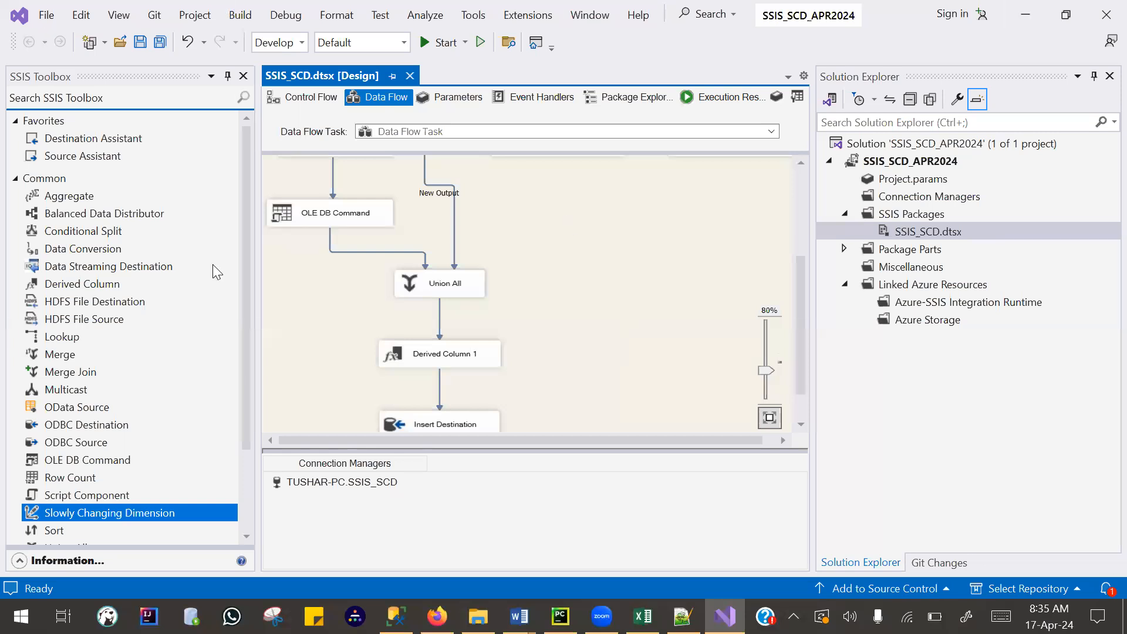
right_click(921, 231)
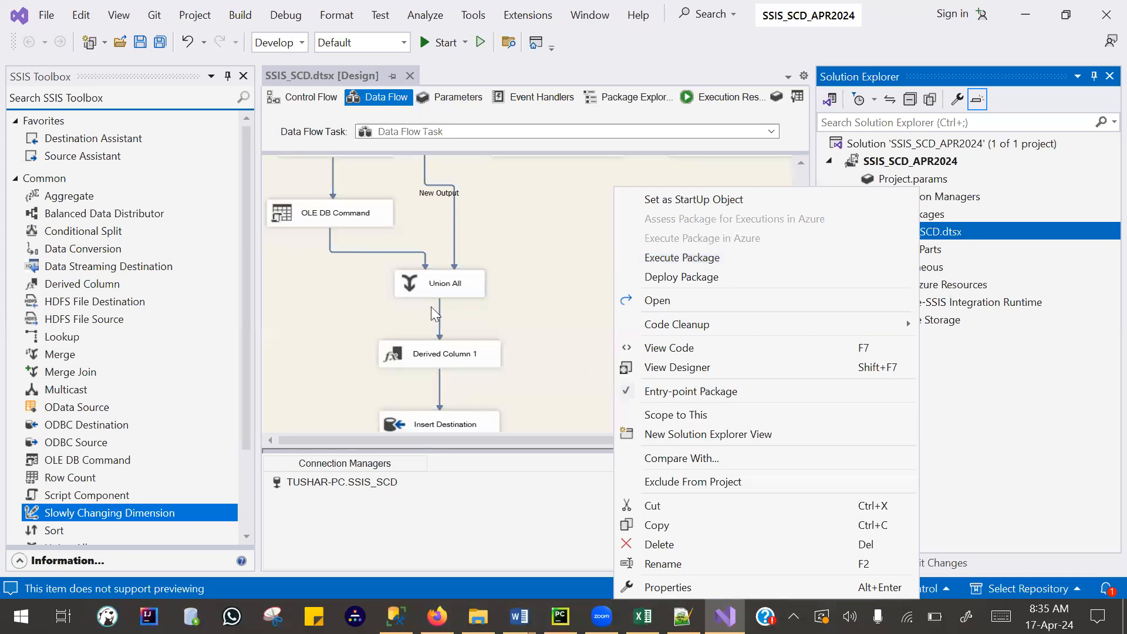
key(alt+Tab)
drag(450, 256, 445, 323)
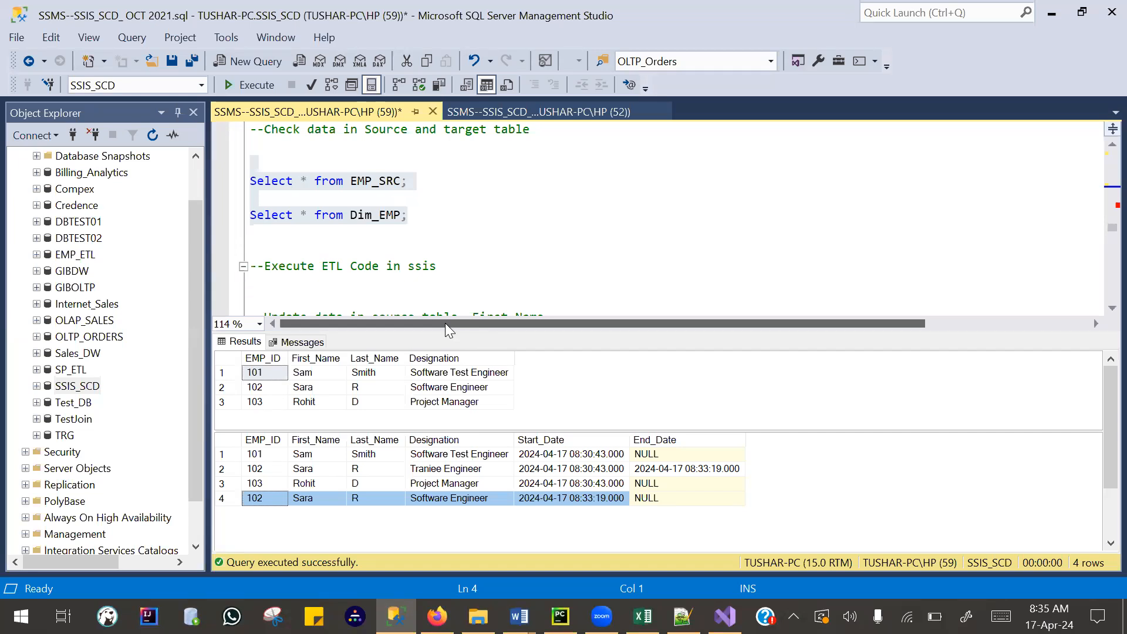
key(alt+Tab)
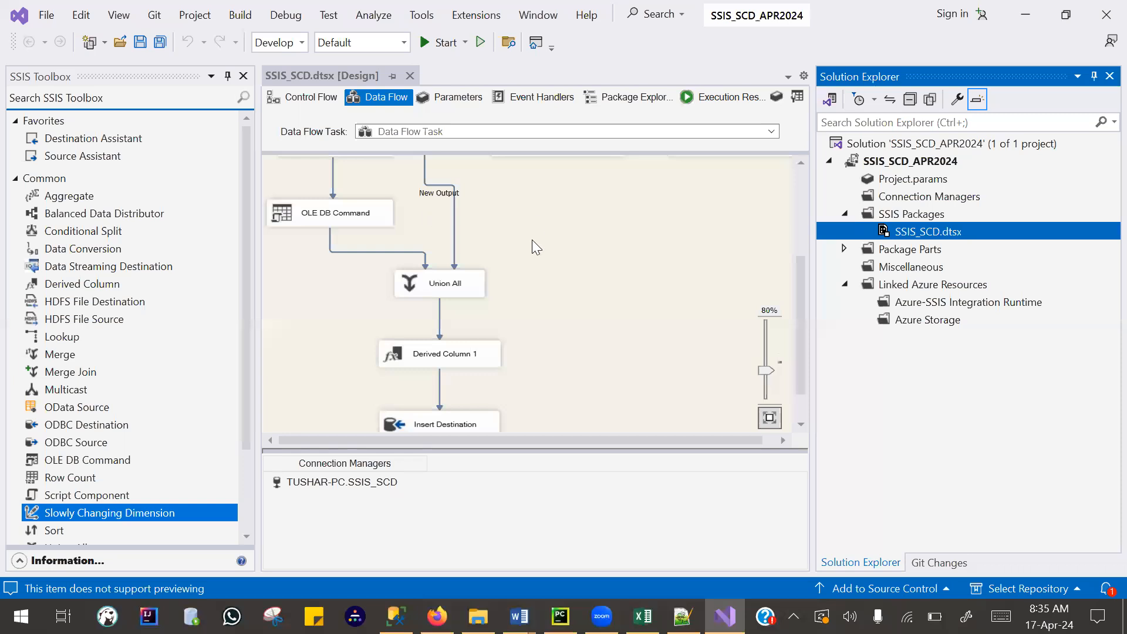
scroll(508, 335, up, 3)
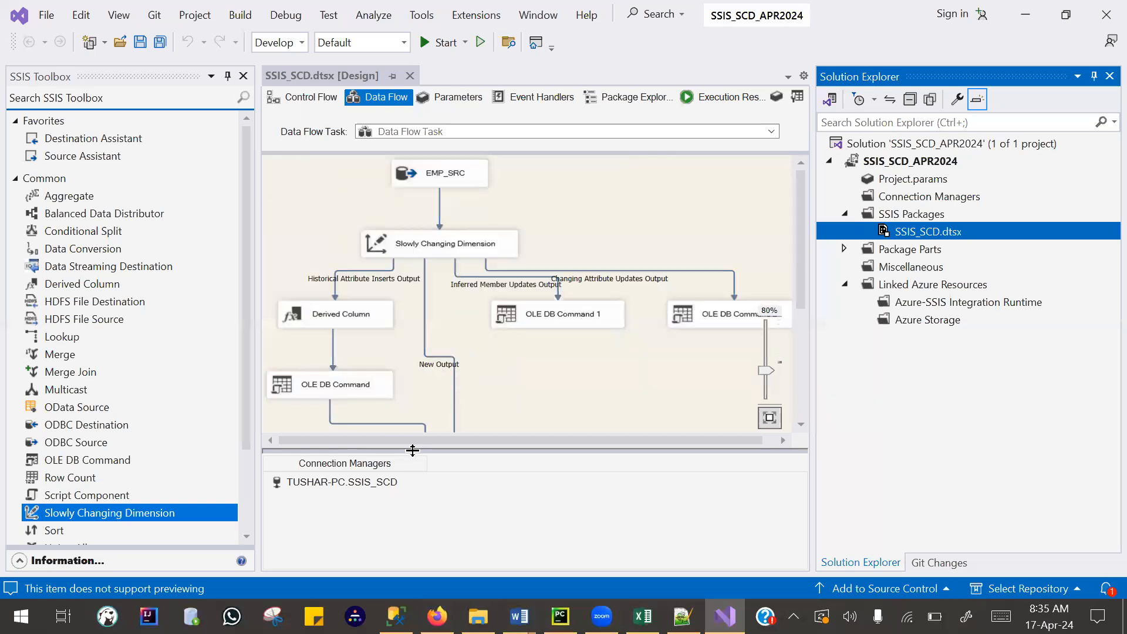
drag(432, 438, 280, 446)
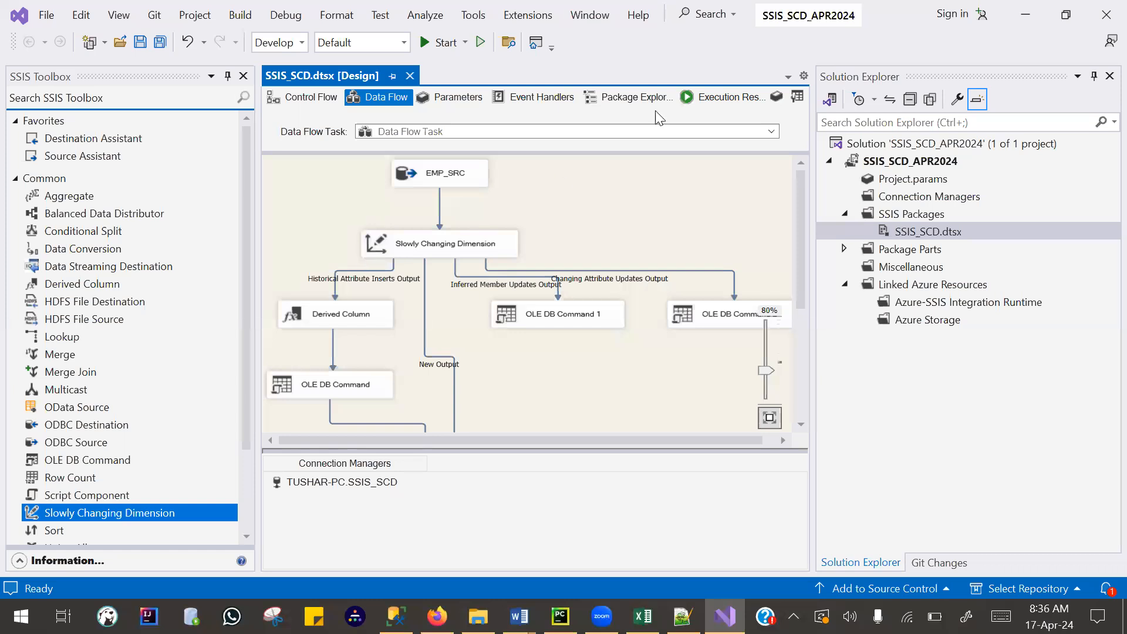
- Switch to Management Studio, rerun the select queries on EMP_SRC and Dim_EMP, and enlarge the results area to show both tables
click(1025, 14)
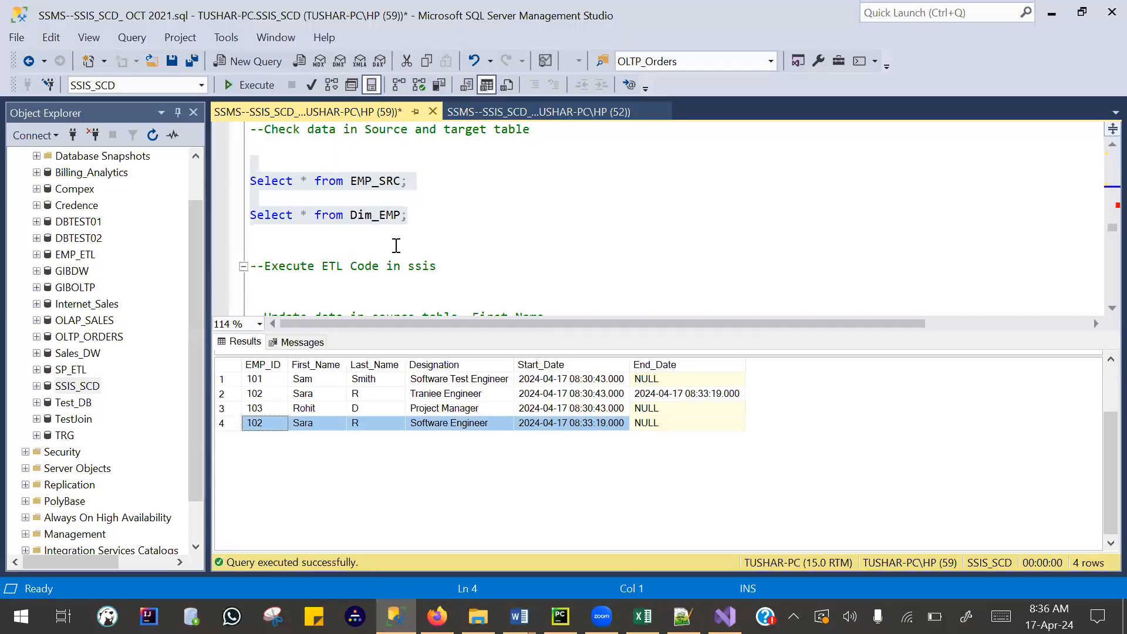
drag(409, 215, 241, 179)
click(230, 86)
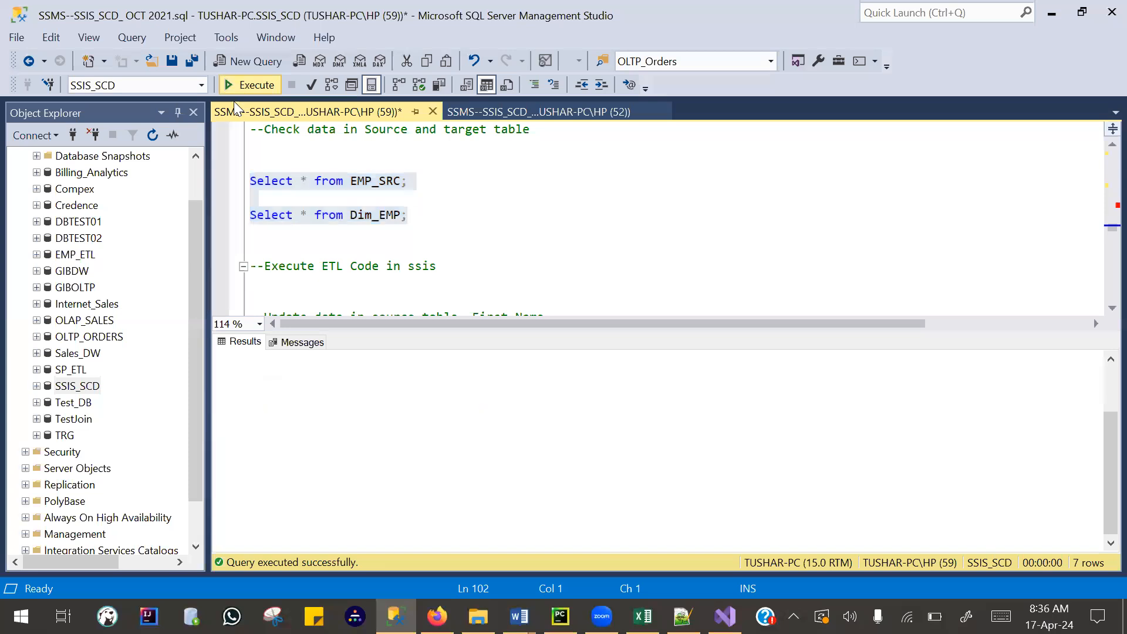
drag(501, 332, 487, 261)
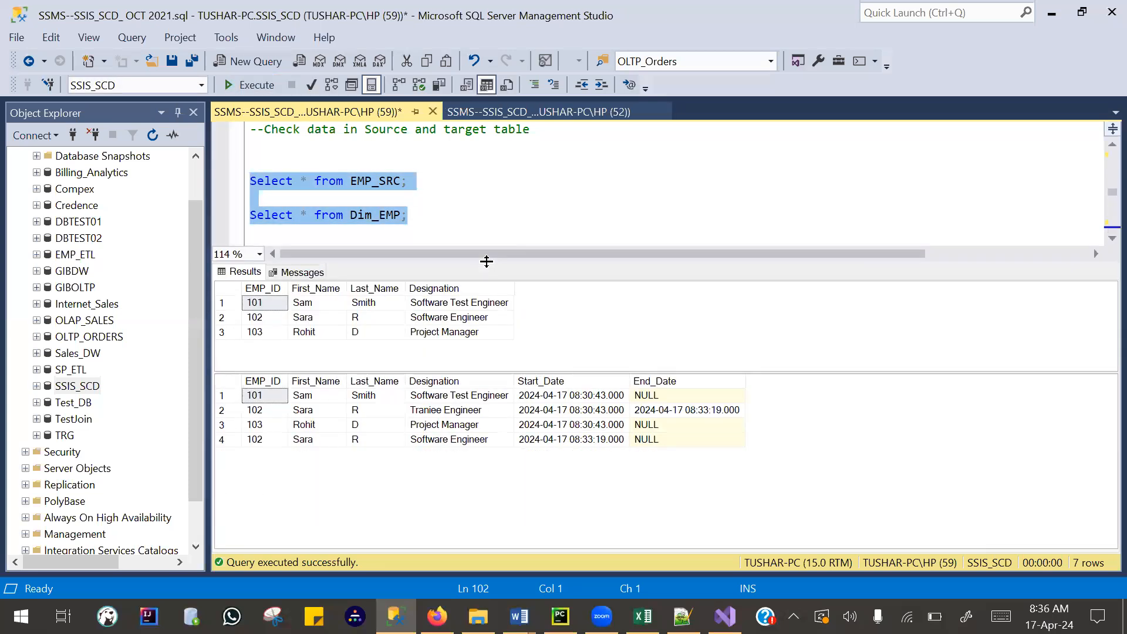